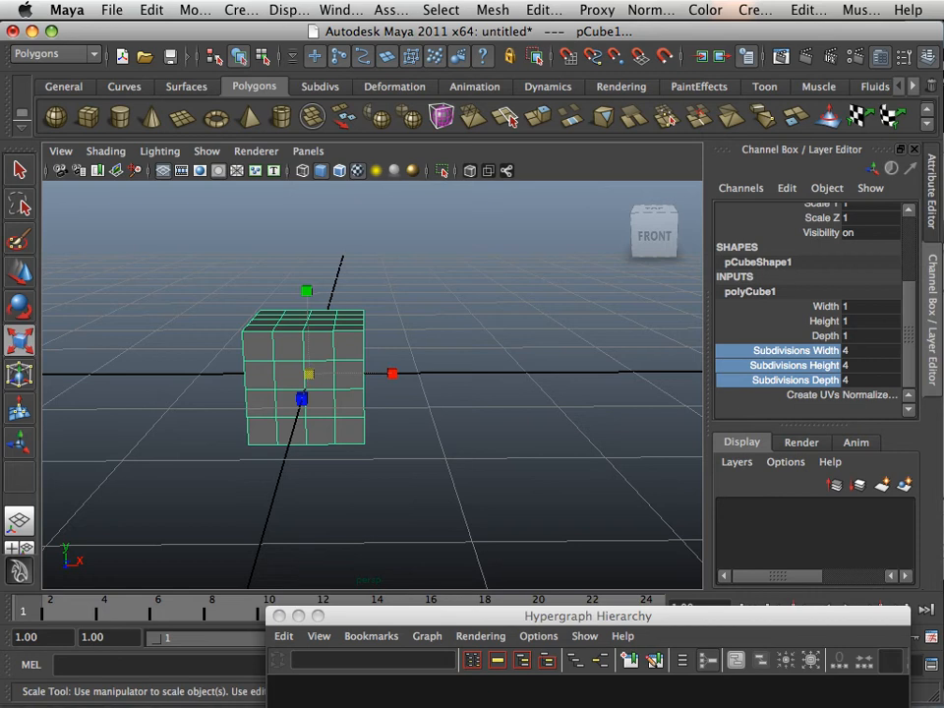
Stretch the cube along X to a scale of about 2.57 and average its left-end vertices twice to round that end.
{"action": "left_click_drag", "start_coordinate": [392, 373], "coordinate": [611, 351]}
{"action": "right_click_drag", "start_coordinate": [304, 329], "coordinate": [229, 329]}
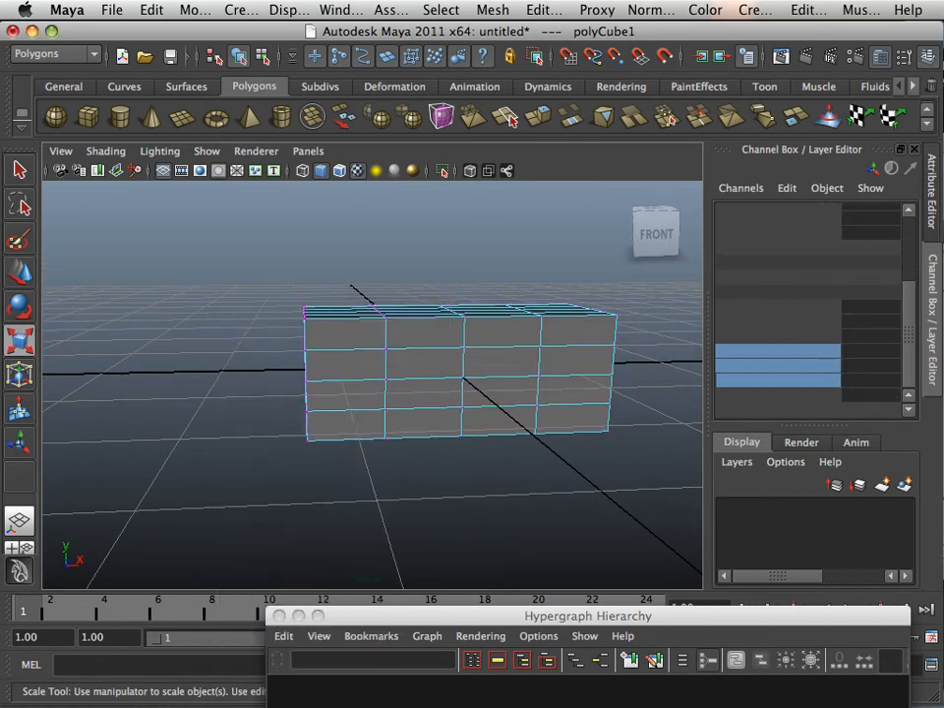
{"action": "left_click_drag", "start_coordinate": [236, 332], "coordinate": [225, 330], "text": "alt"}
{"action": "left_click_drag", "start_coordinate": [328, 455], "coordinate": [328, 455]}
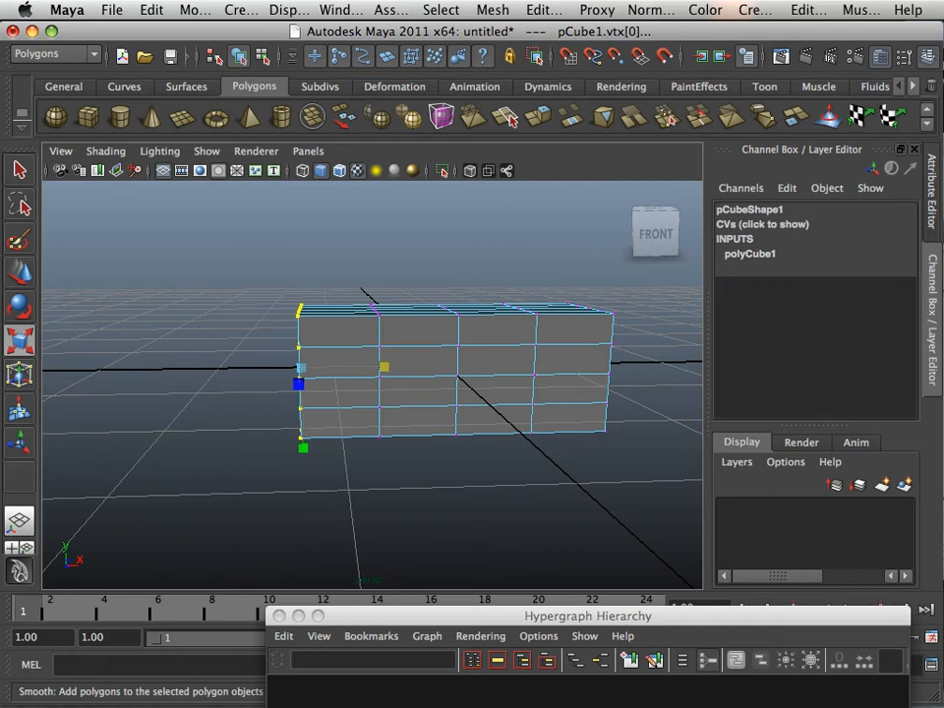
{"action": "left_click", "coordinate": [492, 9]}
{"action": "mouse_move", "coordinate": [441, 10]}
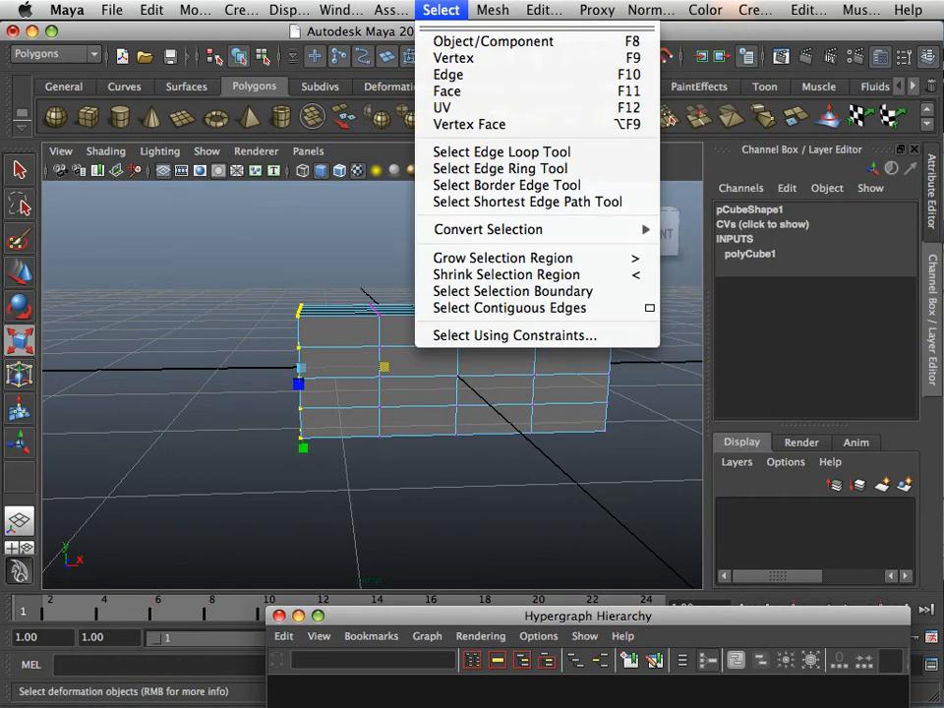
{"action": "mouse_move", "coordinate": [493, 10]}
{"action": "left_click", "coordinate": [508, 135]}
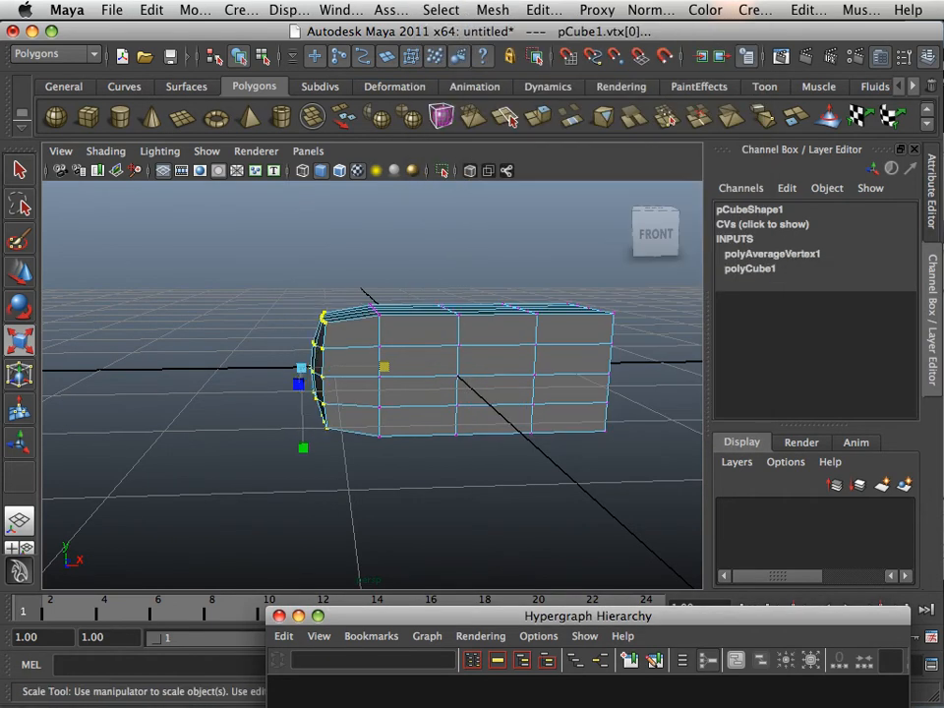
{"action": "key", "text": "g"}
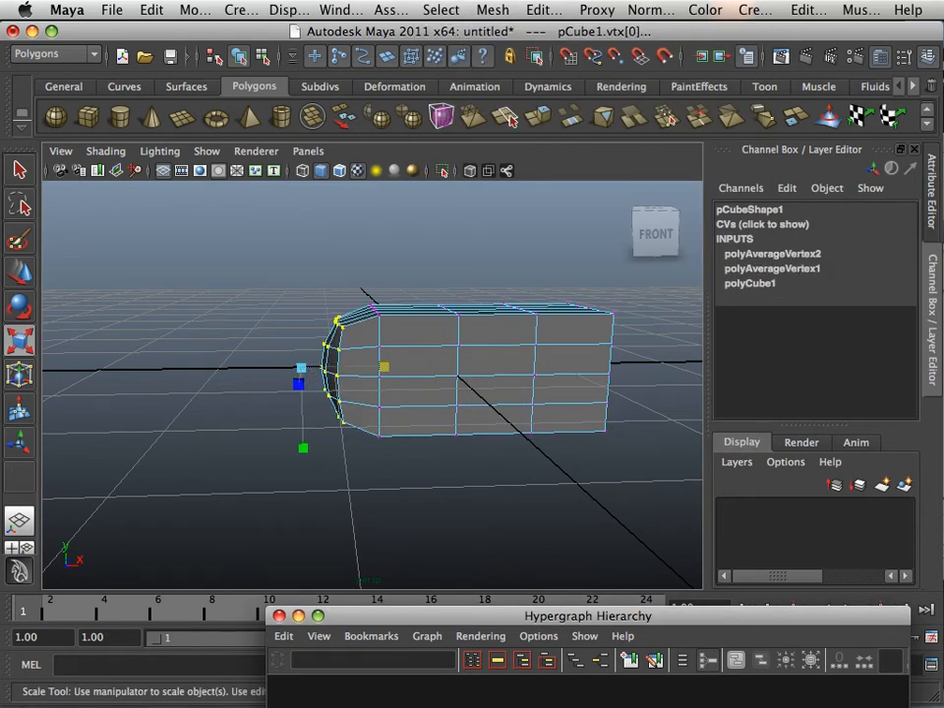
Average the vertices of the two columns nearest the rounded end to taper it further.
{"action": "left_click_drag", "start_coordinate": [230, 274], "coordinate": [347, 440]}
{"action": "left_click_drag", "start_coordinate": [393, 493], "coordinate": [393, 493]}
{"action": "key", "text": "g"}
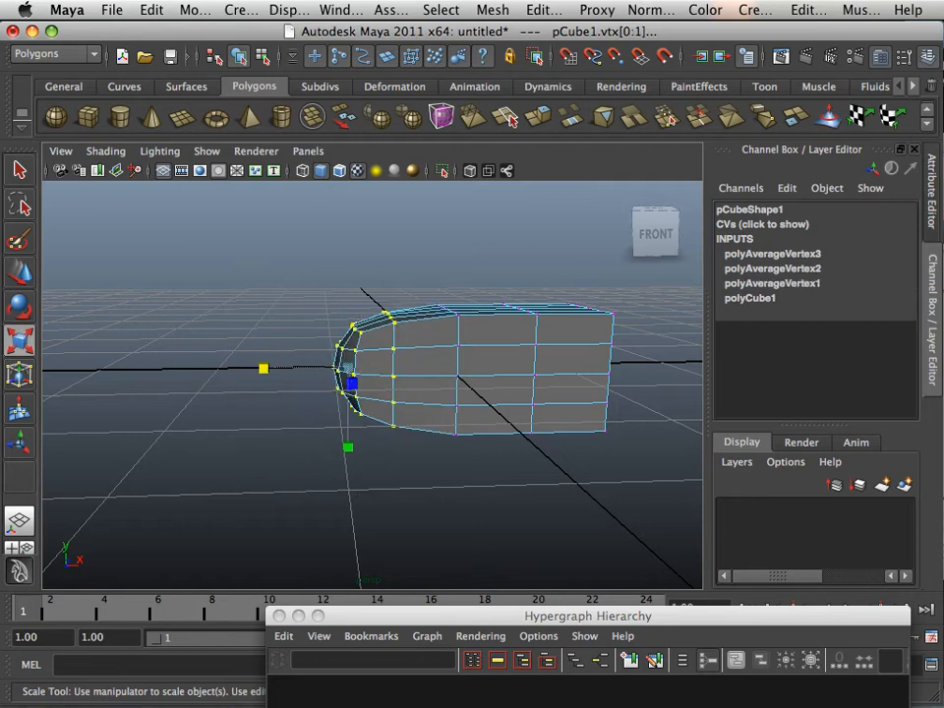
Select the vertices of the right end plus the rest of the body and average them once.
{"action": "left_click_drag", "start_coordinate": [471, 393], "coordinate": [437, 393], "text": "alt"}
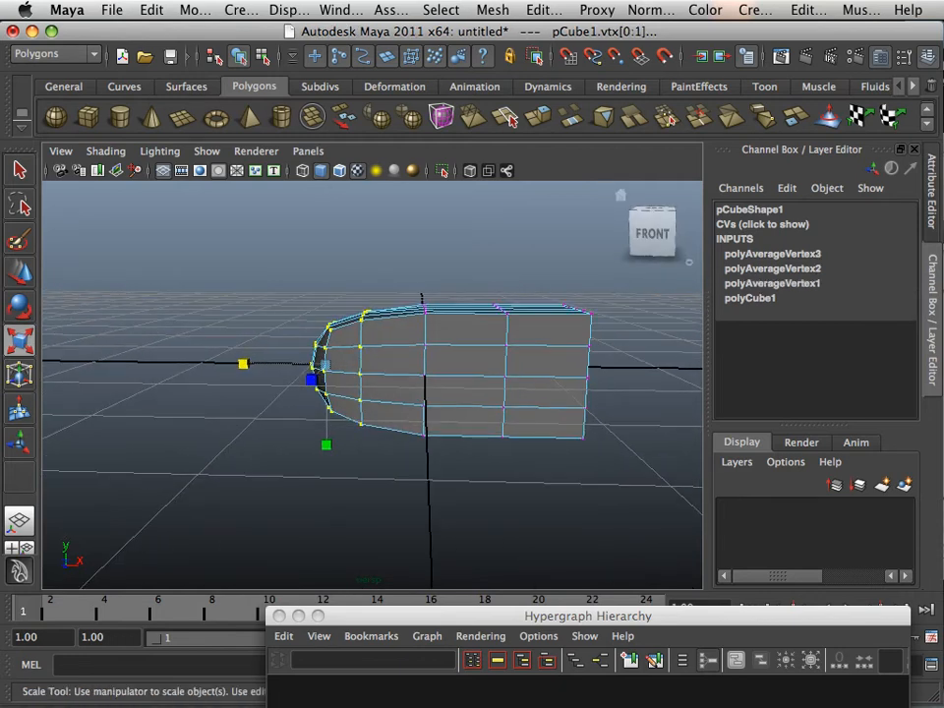
{"action": "middle_click_drag", "start_coordinate": [438, 393], "coordinate": [209, 400], "text": "alt"}
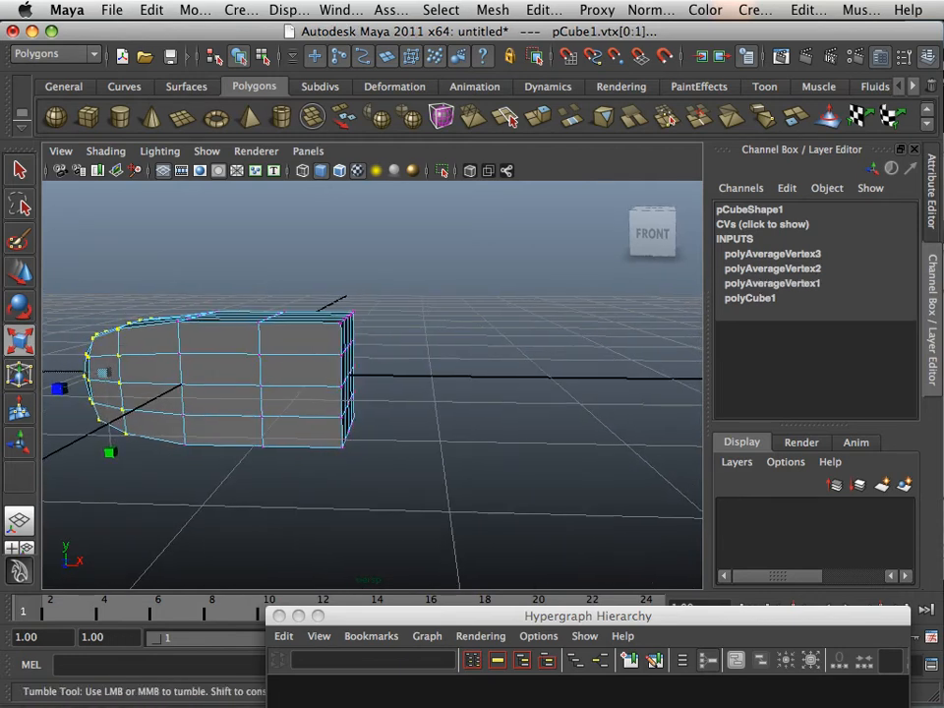
{"action": "left_click_drag", "start_coordinate": [210, 400], "coordinate": [253, 422], "text": "alt"}
{"action": "middle_click_drag", "start_coordinate": [254, 422], "coordinate": [242, 420], "text": "alt"}
{"action": "mouse_move", "coordinate": [241, 420]}
{"action": "left_mouse_down", "text": "alt"}
{"action": "mouse_move", "coordinate": [218, 428]}
{"action": "mouse_move", "coordinate": [227, 422]}
{"action": "left_mouse_up", "text": "alt"}
{"action": "left_click_drag", "start_coordinate": [317, 297], "coordinate": [407, 478]}
{"action": "mouse_move", "coordinate": [69, 303]}
{"action": "left_mouse_down", "text": "shift"}
{"action": "mouse_move", "coordinate": [303, 488]}
{"action": "mouse_move", "coordinate": [222, 498]}
{"action": "mouse_move", "coordinate": [290, 500]}
{"action": "left_mouse_up", "text": "shift"}
{"action": "key", "text": "g"}
{"action": "left_click", "coordinate": [303, 489]}
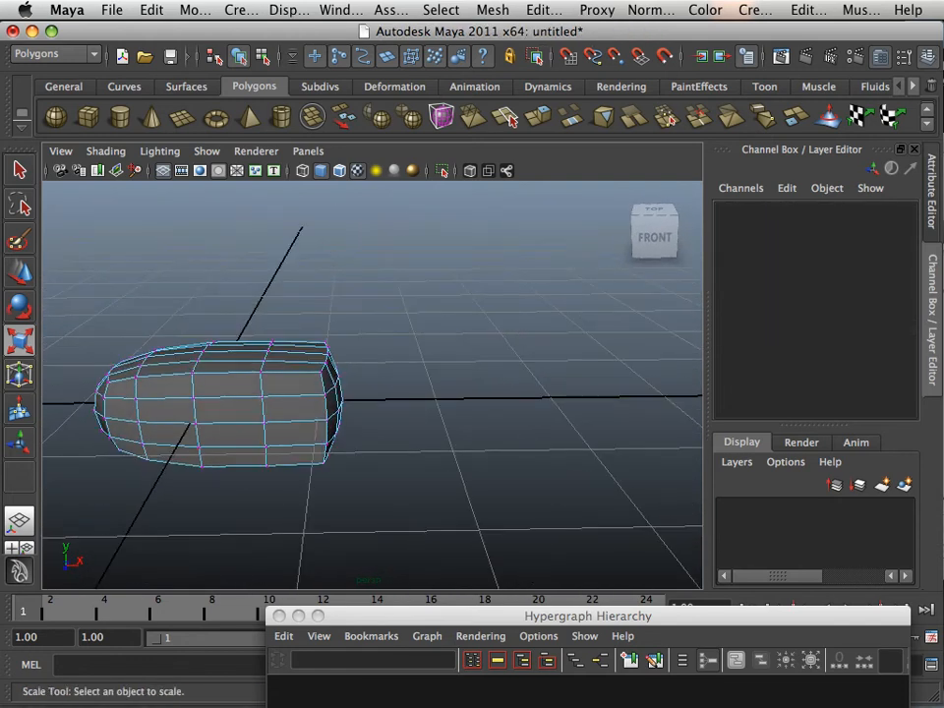
Flip the right-end vertices by scaling them along X so the bulging end turns into a concave socket.
{"action": "mouse_move", "coordinate": [332, 340]}
{"action": "right_mouse_down"}
{"action": "mouse_move", "coordinate": [332, 403]}
{"action": "mouse_move", "coordinate": [285, 339]}
{"action": "right_mouse_up"}
{"action": "left_click_drag", "start_coordinate": [297, 319], "coordinate": [374, 492]}
{"action": "left_click_drag", "start_coordinate": [248, 401], "coordinate": [433, 399]}
{"action": "left_click_drag", "start_coordinate": [629, 527], "coordinate": [513, 547], "text": "alt"}
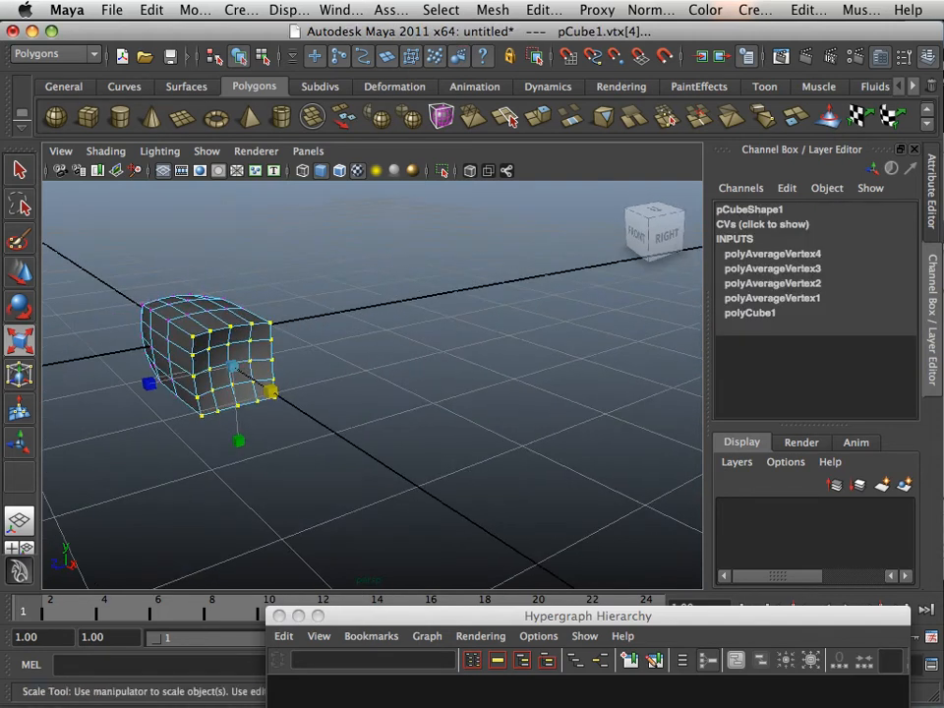
{"action": "middle_click_drag", "start_coordinate": [513, 547], "coordinate": [622, 560], "text": "alt"}
{"action": "left_click", "coordinate": [589, 531]}
Create a polygon sphere scaled to about 0.498 and move it to about X 1.481, into the concave end.
{"action": "left_click_drag", "start_coordinate": [531, 531], "coordinate": [556, 526], "text": "alt"}
{"action": "middle_click_drag", "start_coordinate": [556, 526], "coordinate": [509, 535], "text": "alt"}
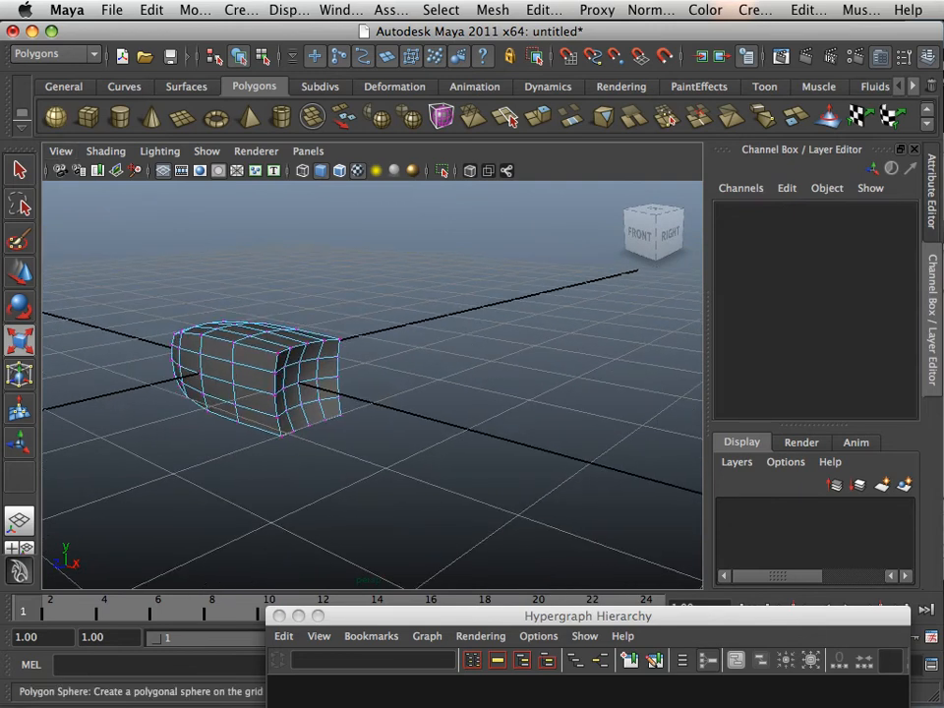
{"action": "left_click", "coordinate": [56, 117]}
{"action": "middle_click_drag", "start_coordinate": [236, 367], "coordinate": [285, 347], "text": "alt"}
{"action": "left_click_drag", "start_coordinate": [280, 347], "coordinate": [234, 348]}
{"action": "key", "text": "w"}
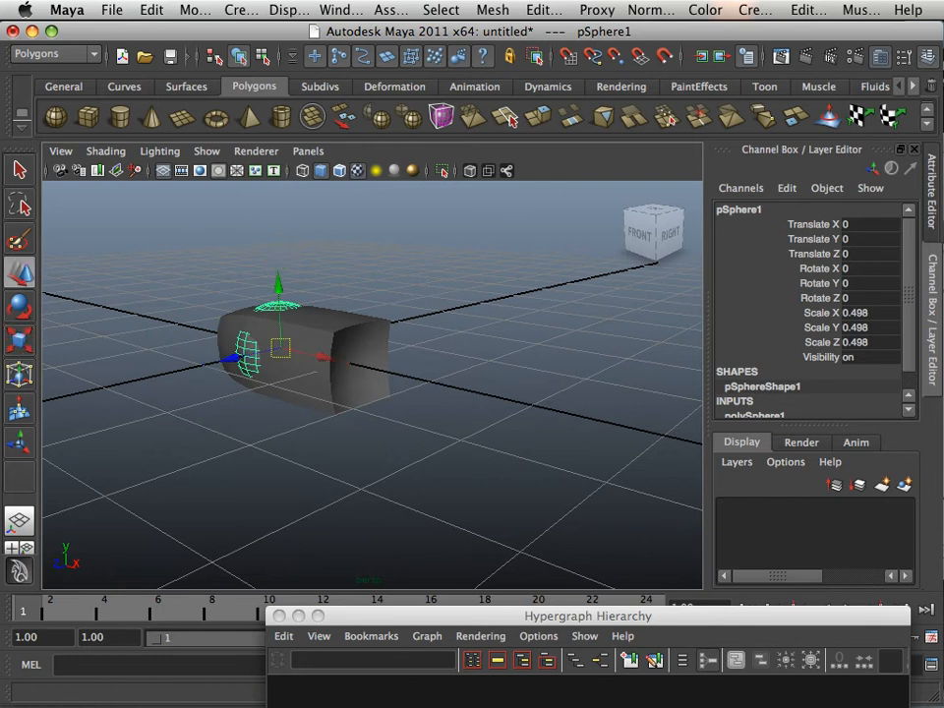
{"action": "left_click_drag", "start_coordinate": [339, 362], "coordinate": [531, 398]}
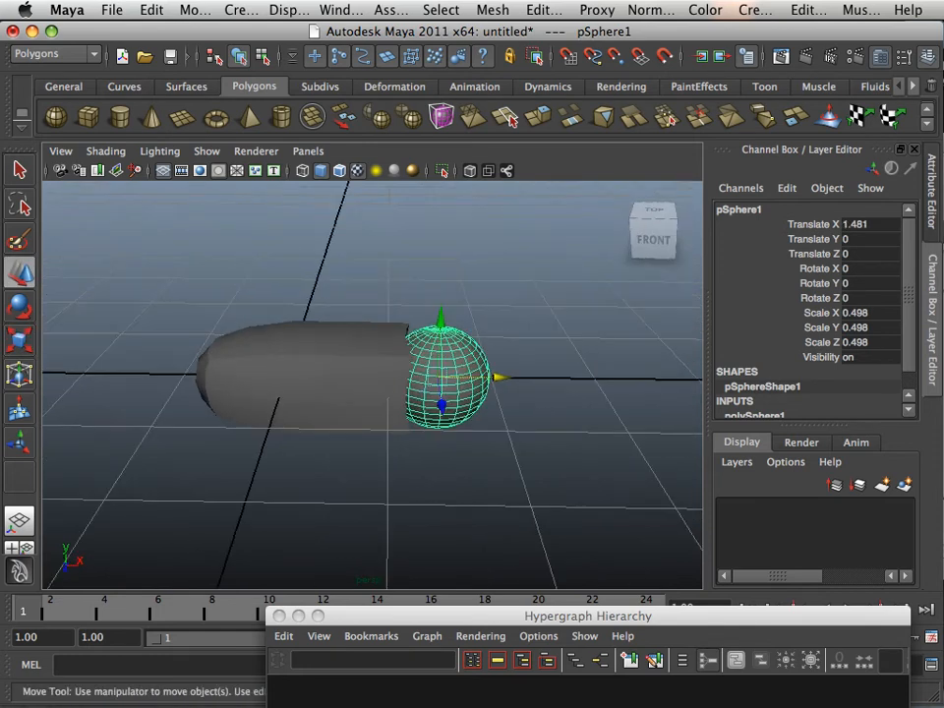
Duplicate the body segment and move the copy along X to about 2.875, beyond the sphere.
{"action": "middle_click_drag", "start_coordinate": [531, 398], "coordinate": [476, 412], "text": "alt"}
{"action": "left_click_drag", "start_coordinate": [476, 412], "coordinate": [475, 394], "text": "alt"}
{"action": "left_click", "coordinate": [295, 385]}
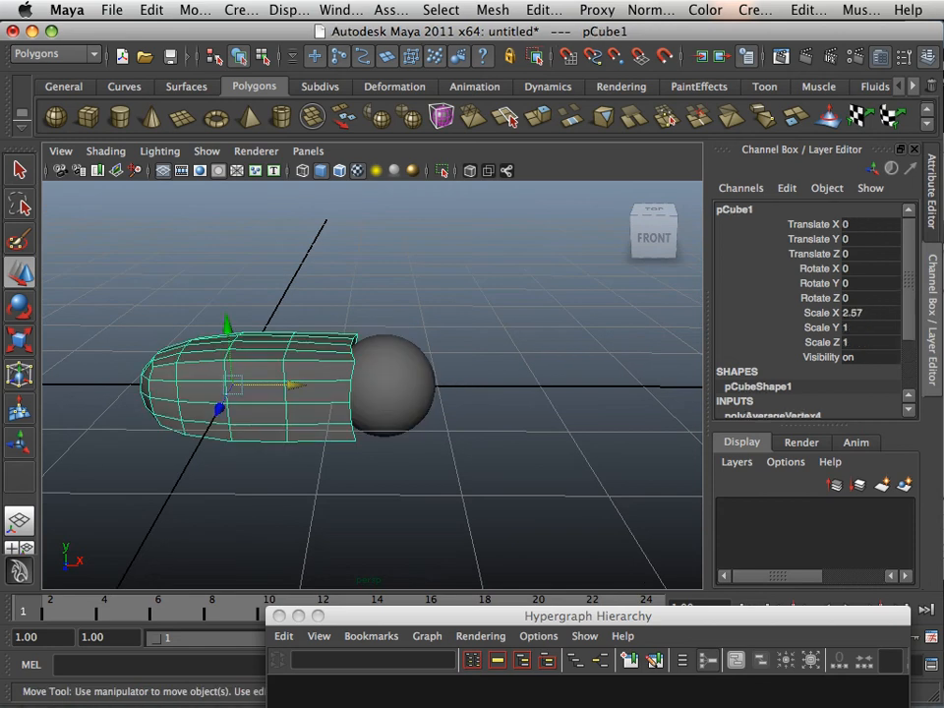
{"action": "key", "text": "ctrl+d"}
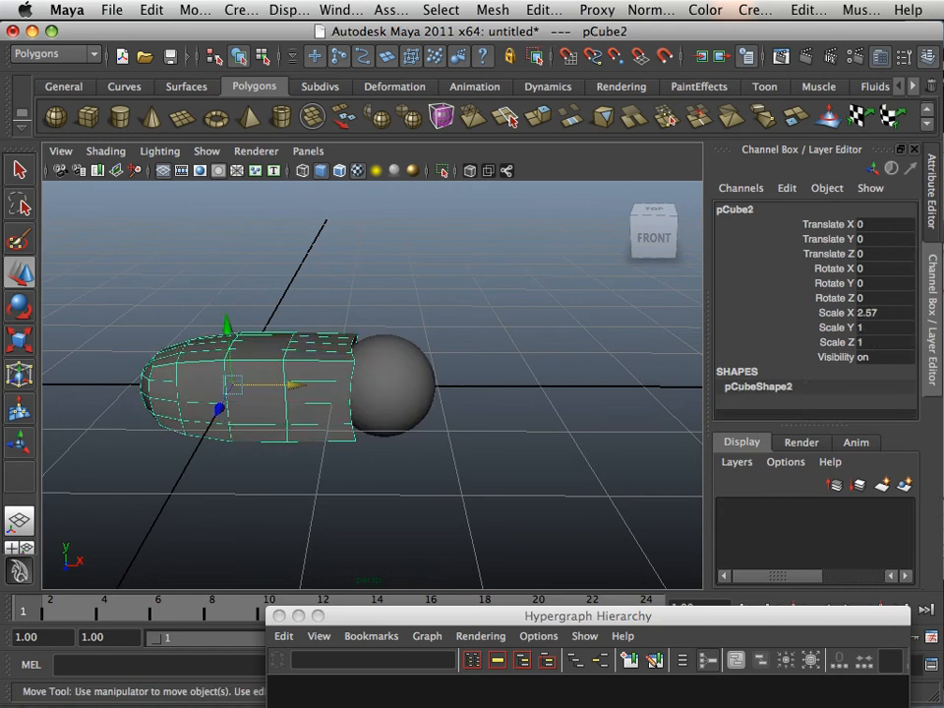
{"action": "left_click_drag", "start_coordinate": [295, 385], "coordinate": [593, 385]}
{"action": "middle_click_drag", "start_coordinate": [592, 385], "coordinate": [591, 385], "text": "alt"}
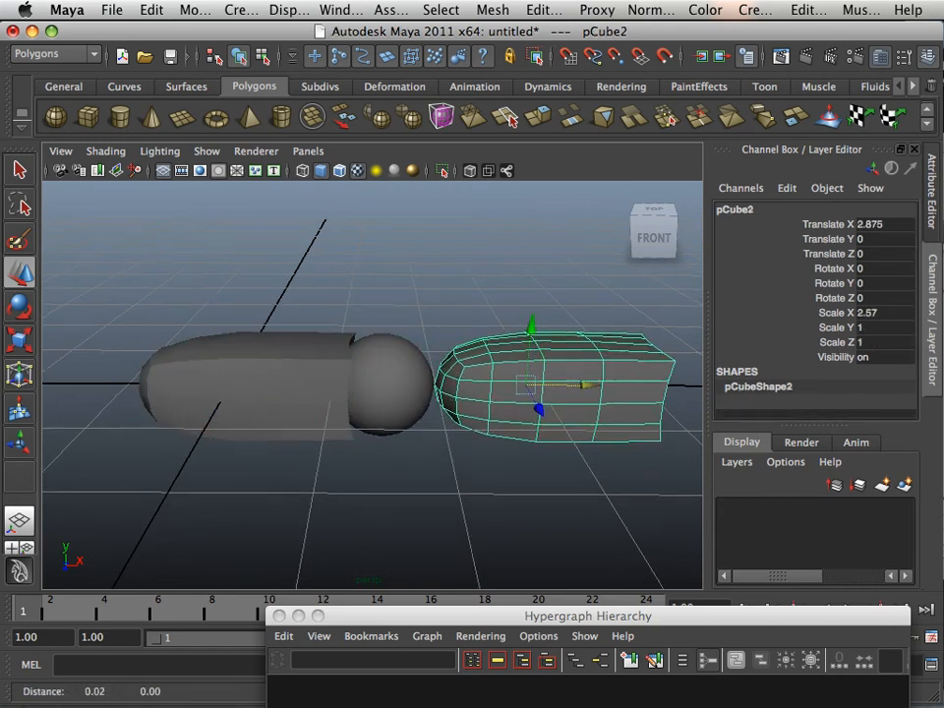
Flip the tip vertices of the duplicated segment by scaling them along X so the end facing the sphere becomes concave.
{"action": "left_click_drag", "start_coordinate": [591, 386], "coordinate": [577, 353], "text": "alt"}
{"action": "right_click", "coordinate": [443, 340]}
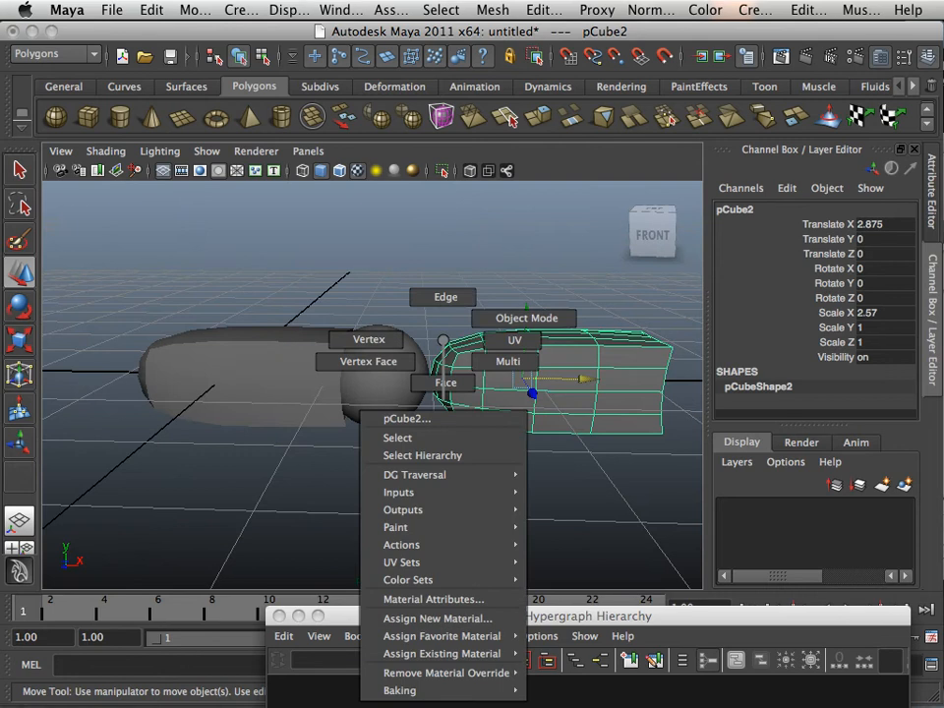
{"action": "left_click", "coordinate": [368, 339]}
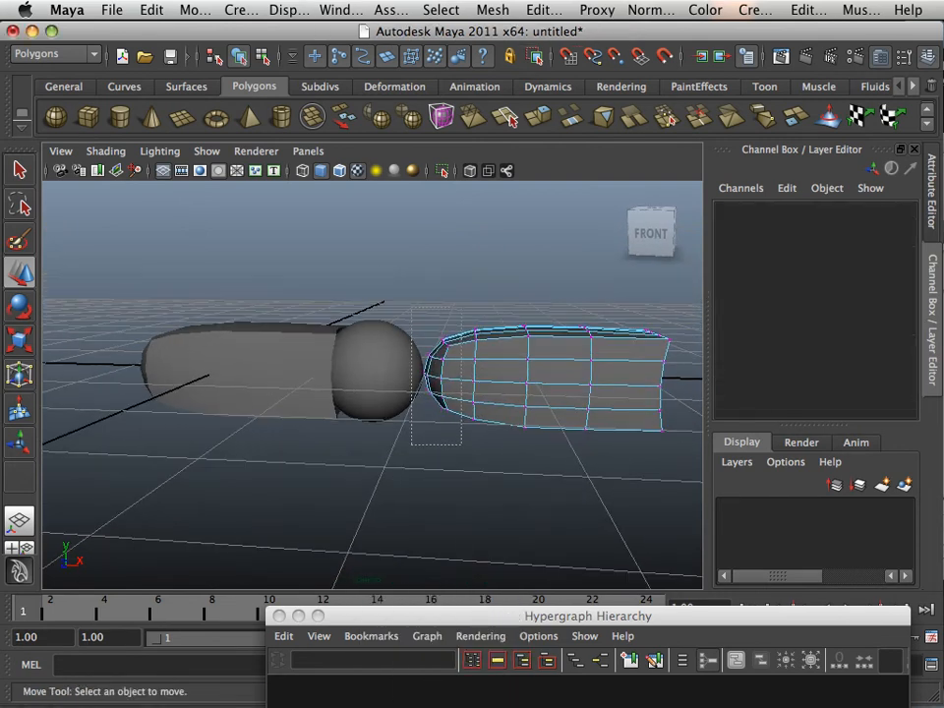
{"action": "left_click_drag", "start_coordinate": [461, 444], "coordinate": [461, 445]}
{"action": "key", "text": "r"}
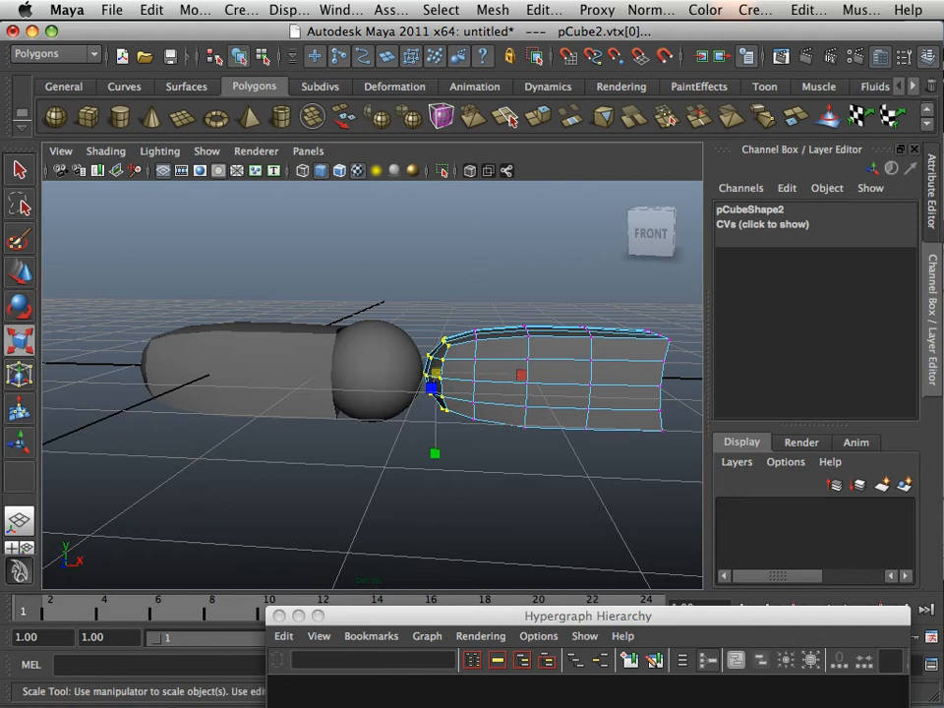
{"action": "left_click_drag", "start_coordinate": [521, 374], "coordinate": [351, 370]}
{"action": "left_click_drag", "start_coordinate": [352, 371], "coordinate": [358, 462], "text": "alt"}
Return the second segment to object mode and move it along X to about 2.717, against the sphere.
{"action": "right_click_drag", "start_coordinate": [538, 340], "coordinate": [619, 317]}
{"action": "key", "text": "w"}
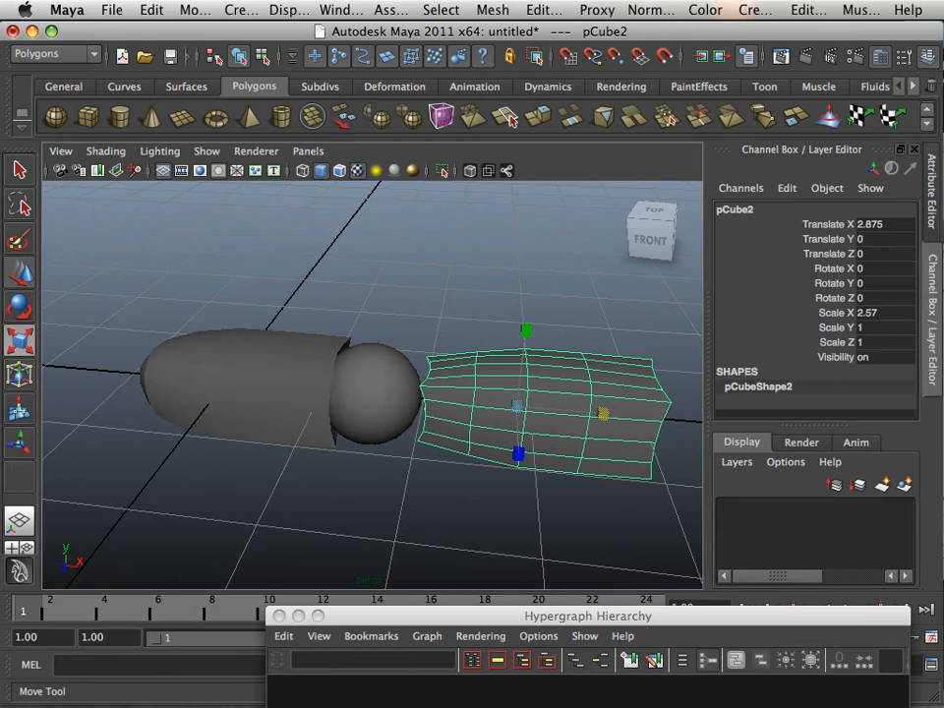
{"action": "left_click_drag", "start_coordinate": [578, 411], "coordinate": [488, 376]}
Duplicate the joint sphere and move the copy along X to about 4.229, at the second segment's far end.
{"action": "middle_click_drag", "start_coordinate": [488, 375], "coordinate": [366, 362], "text": "alt"}
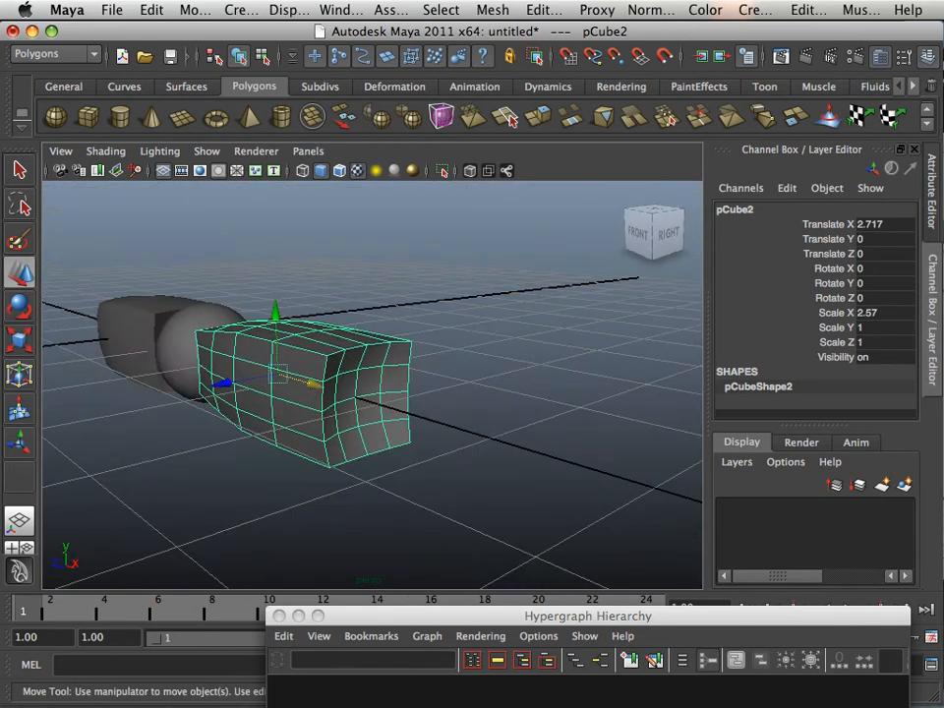
{"action": "left_click_drag", "start_coordinate": [366, 361], "coordinate": [454, 377], "text": "alt"}
{"action": "right_click_drag", "start_coordinate": [454, 377], "coordinate": [438, 379], "text": "alt"}
{"action": "middle_click_drag", "start_coordinate": [437, 380], "coordinate": [381, 397], "text": "alt"}
{"action": "left_click", "coordinate": [236, 403]}
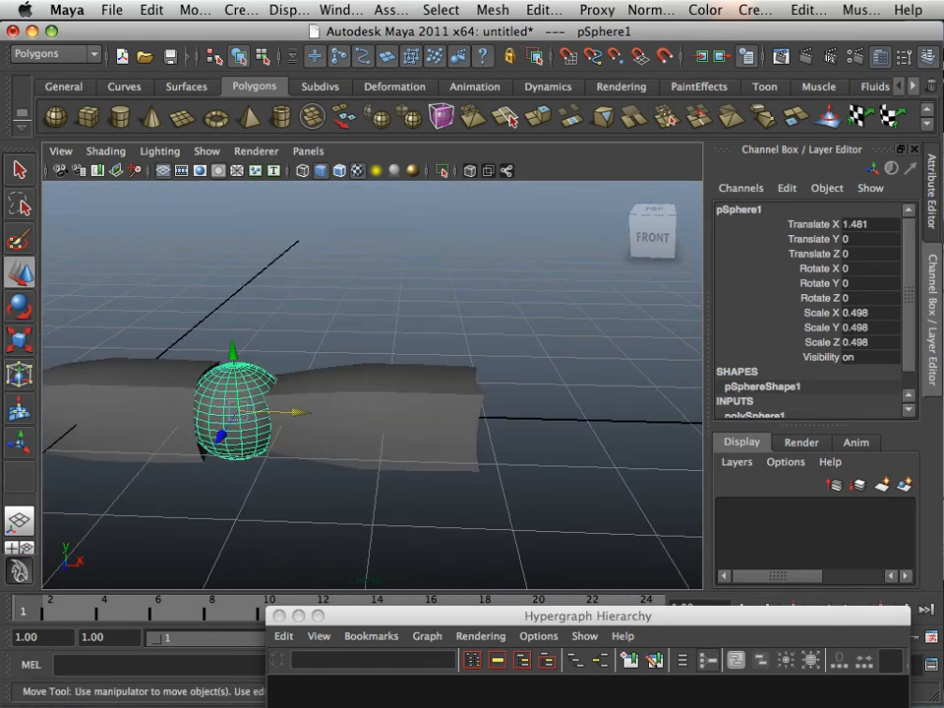
{"action": "key", "text": "ctrl+d"}
{"action": "left_click_drag", "start_coordinate": [295, 411], "coordinate": [570, 420]}
Duplicate the second segment and move the copy along X to about 5.463, beyond the second sphere.
{"action": "middle_click_drag", "start_coordinate": [569, 420], "coordinate": [540, 456], "text": "alt"}
{"action": "right_click_drag", "start_coordinate": [541, 456], "coordinate": [490, 452], "text": "alt"}
{"action": "left_click_drag", "start_coordinate": [489, 453], "coordinate": [460, 457], "text": "alt"}
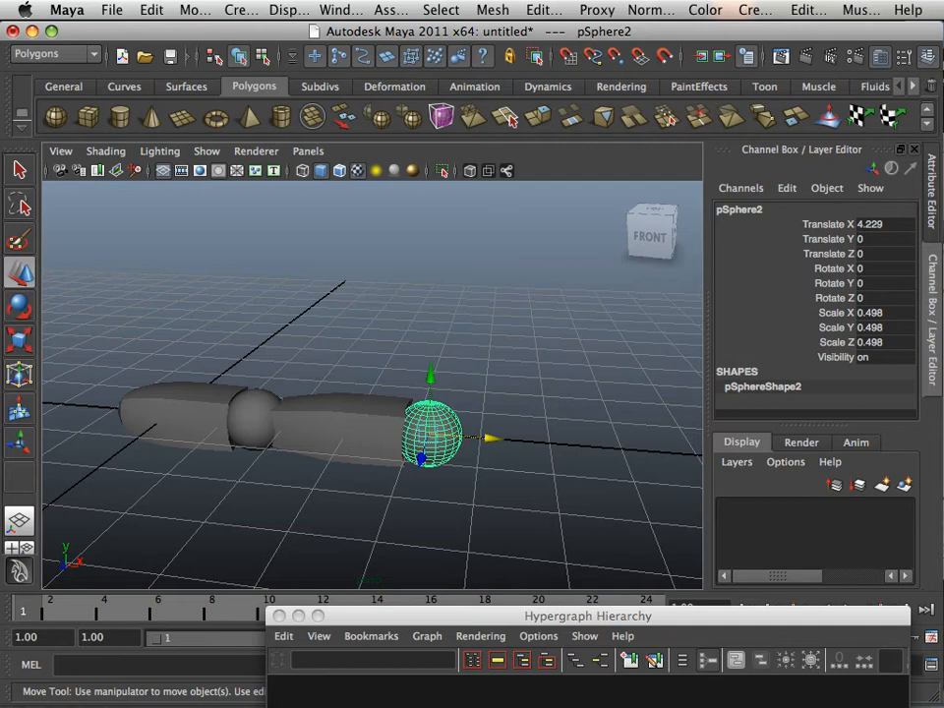
{"action": "left_click", "coordinate": [356, 432]}
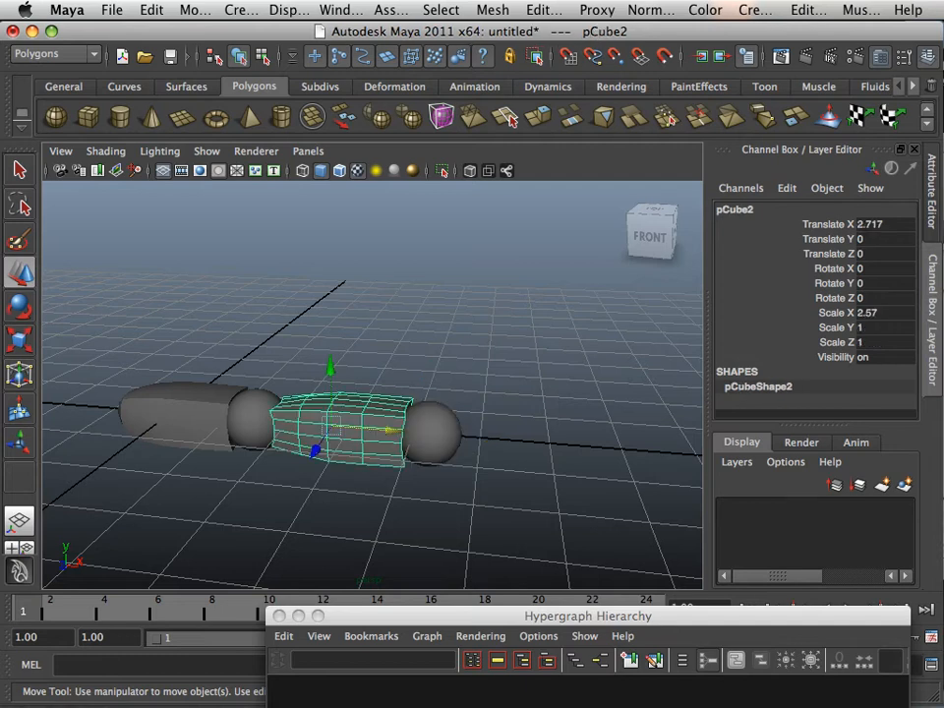
{"action": "key", "text": "ctrl+d"}
{"action": "left_click_drag", "start_coordinate": [391, 429], "coordinate": [575, 445]}
Scale up the two vertex columns of the third segment nearest the second sphere uniformly to widen that end.
{"action": "middle_click_drag", "start_coordinate": [570, 445], "coordinate": [551, 452], "text": "alt"}
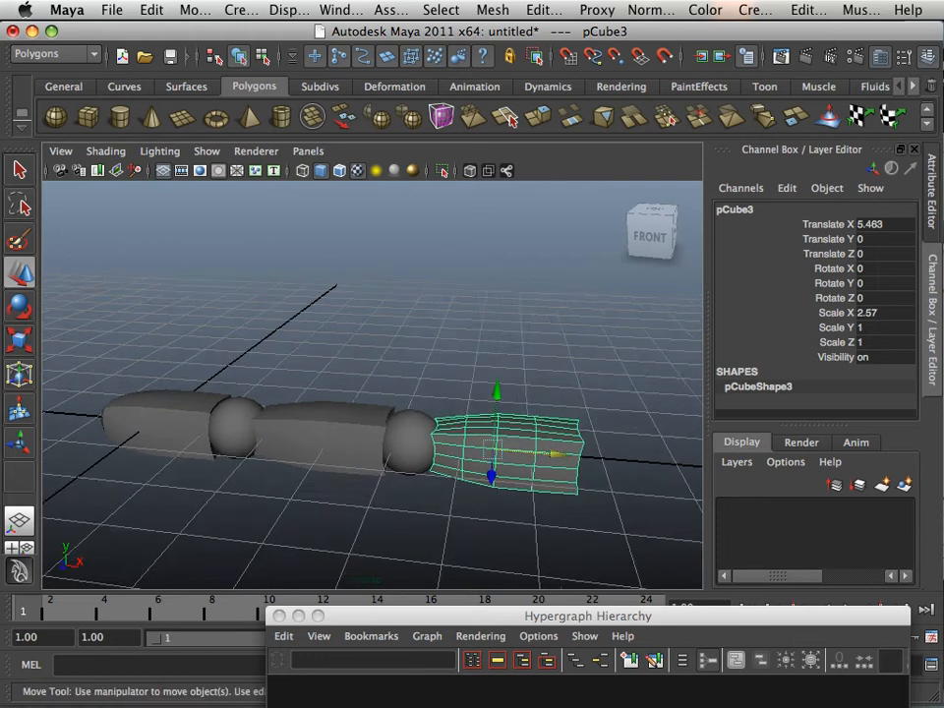
{"action": "scroll", "coordinate": [551, 452], "scroll_direction": "up", "scroll_amount": 3}
{"action": "left_click_drag", "start_coordinate": [552, 452], "coordinate": [541, 438], "text": "alt"}
{"action": "right_click_drag", "start_coordinate": [481, 338], "coordinate": [398, 337]}
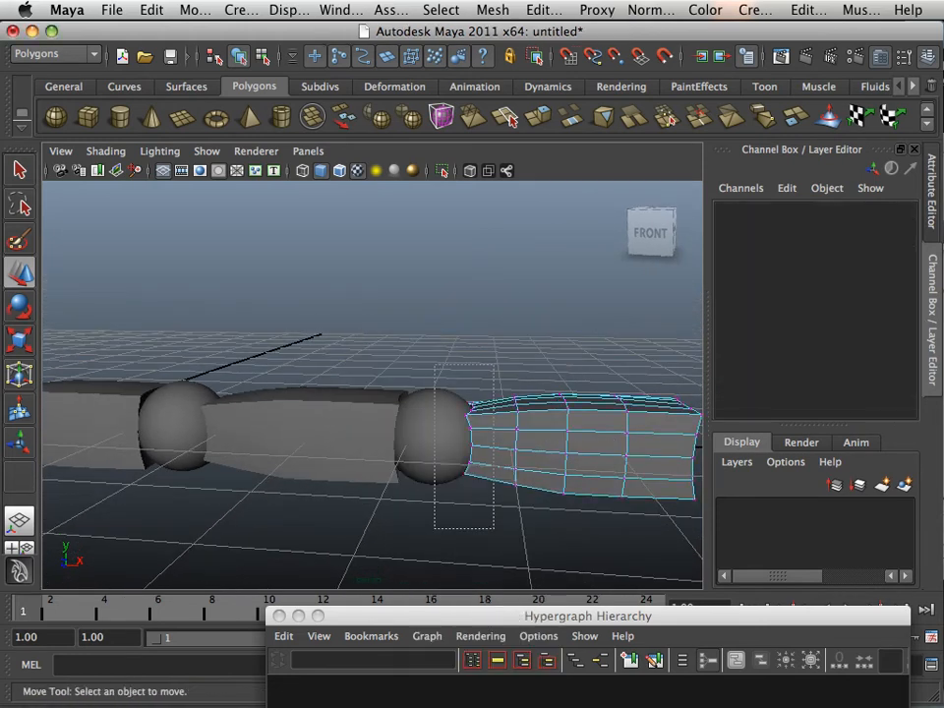
{"action": "left_click_drag", "start_coordinate": [435, 365], "coordinate": [494, 528]}
{"action": "left_click_drag", "start_coordinate": [428, 361], "coordinate": [523, 526]}
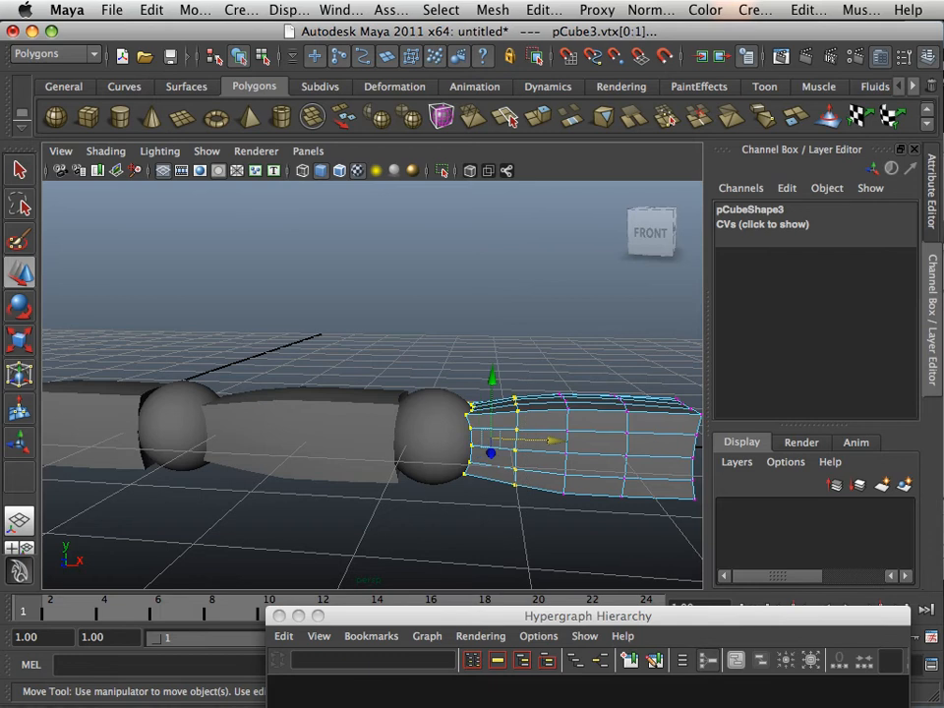
{"action": "key", "text": "r"}
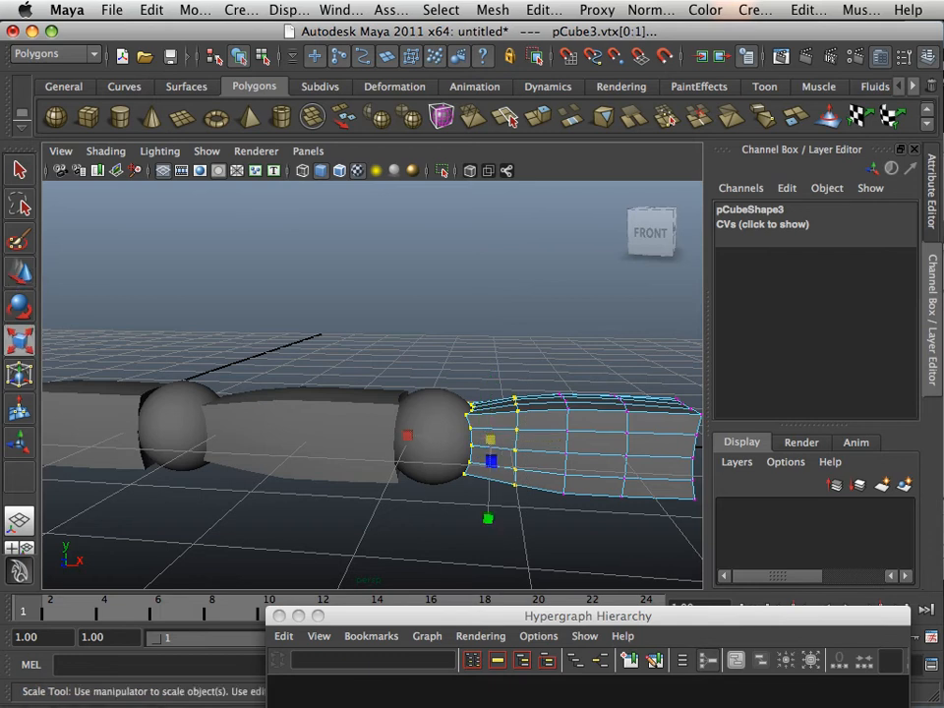
{"action": "left_click_drag", "start_coordinate": [490, 440], "coordinate": [509, 439]}
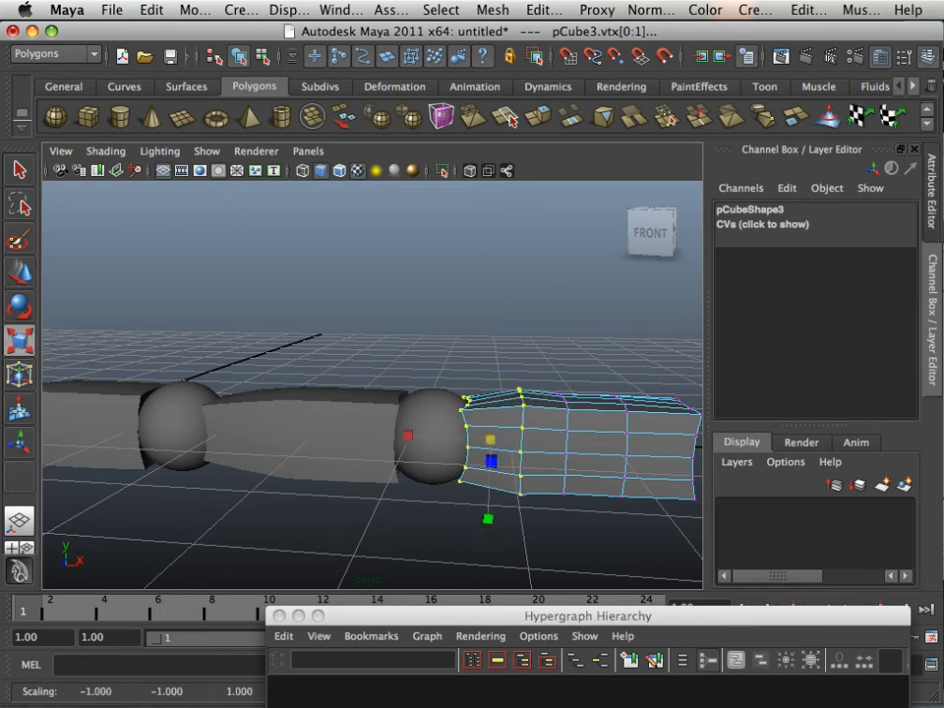
Scale up the three vertex columns at the third segment's far end slightly and uniformly, then clear the selection.
{"action": "middle_click_drag", "start_coordinate": [509, 439], "coordinate": [379, 441], "text": "alt"}
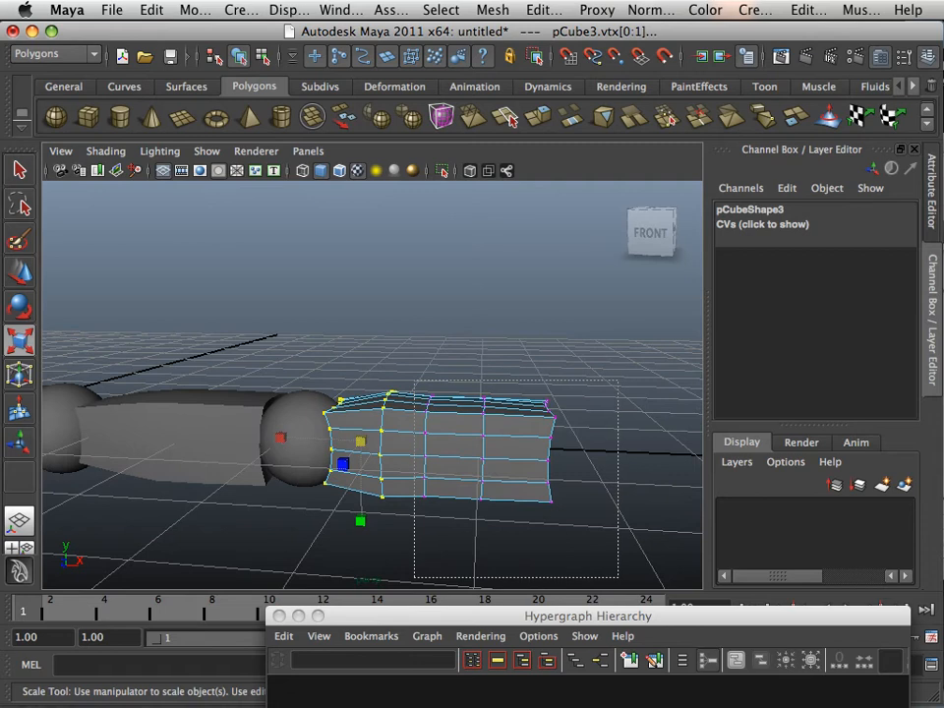
{"action": "left_click_drag", "start_coordinate": [617, 577], "coordinate": [617, 577]}
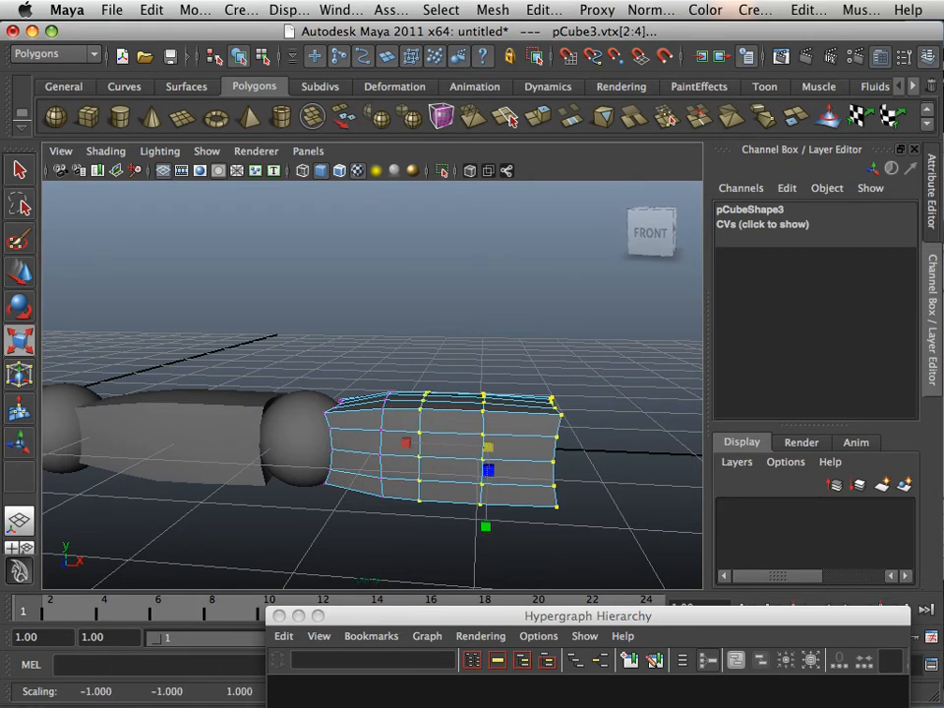
{"action": "left_click", "coordinate": [617, 565]}
Return from vertex editing to object mode and select all three segments and both joint spheres.
{"action": "left_click_drag", "start_coordinate": [589, 472], "coordinate": [374, 536], "text": "alt"}
{"action": "left_click_drag", "start_coordinate": [373, 492], "coordinate": [587, 516], "text": "alt"}
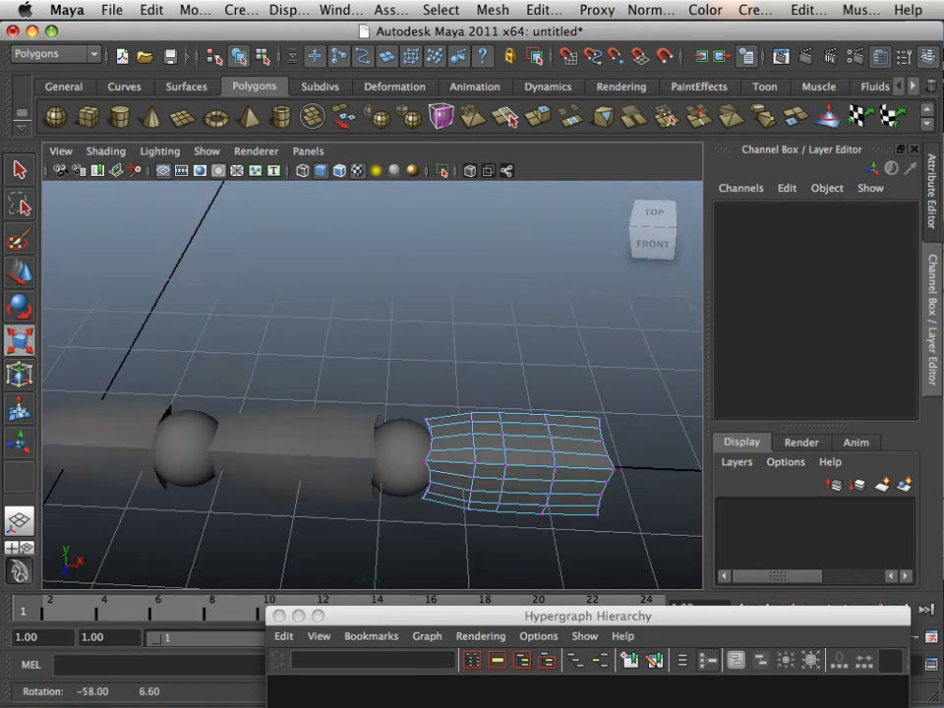
{"action": "scroll", "coordinate": [491, 472], "scroll_direction": "down", "scroll_amount": 3}
{"action": "left_click_drag", "start_coordinate": [492, 481], "coordinate": [526, 432], "text": "alt"}
{"action": "right_click", "coordinate": [393, 423]}
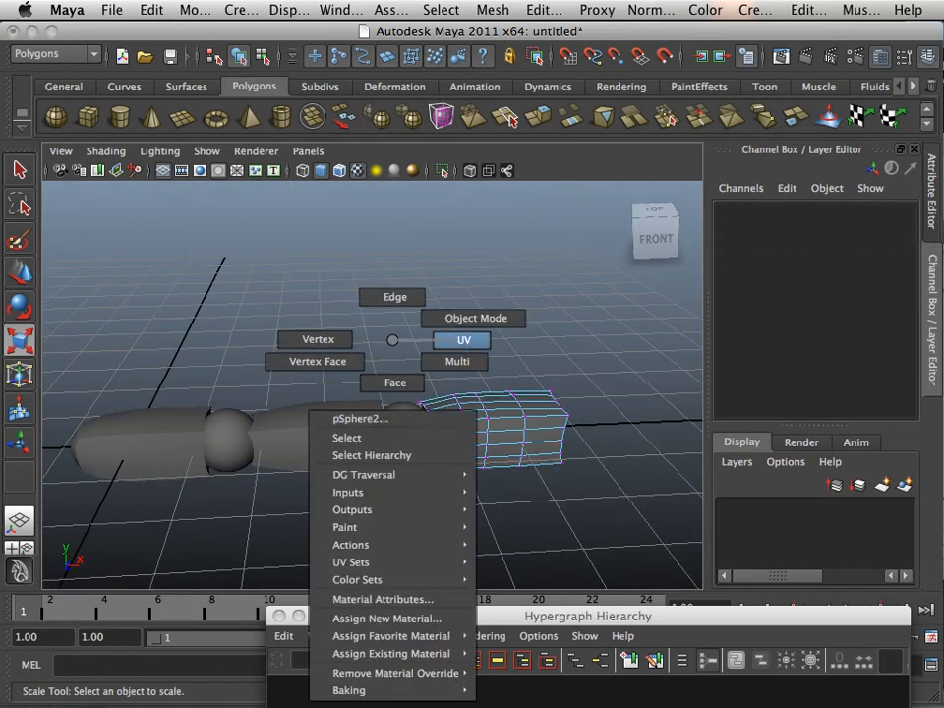
{"action": "right_click_drag", "start_coordinate": [460, 340], "coordinate": [547, 315]}
{"action": "left_click", "coordinate": [405, 434], "text": "shift"}
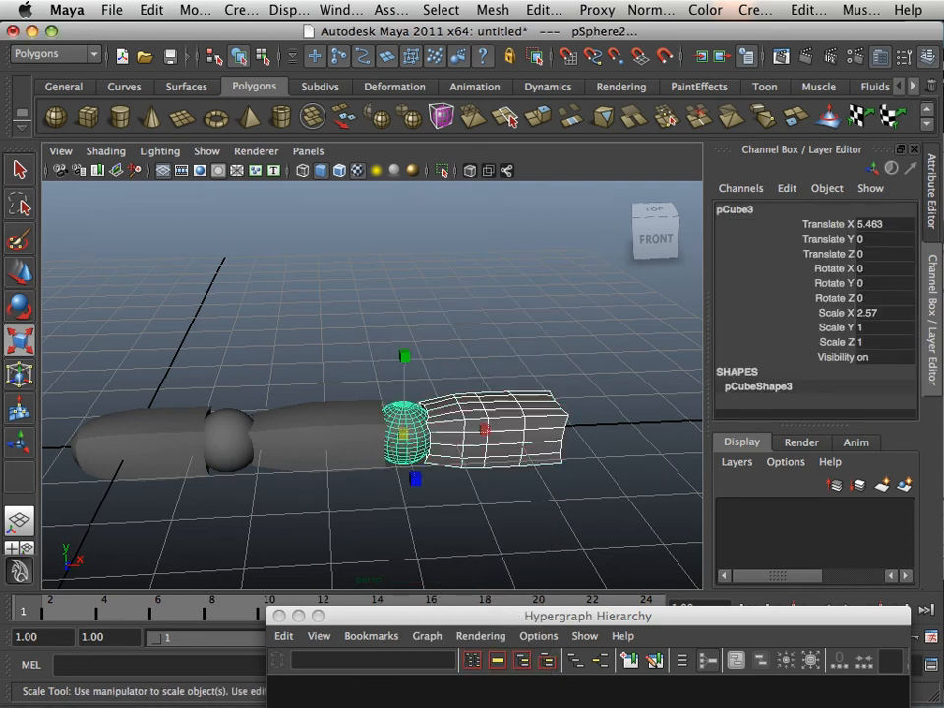
{"action": "left_click", "coordinate": [320, 436], "text": "shift"}
{"action": "left_click", "coordinate": [228, 440], "text": "shift"}
{"action": "left_click", "coordinate": [152, 445], "text": "shift"}
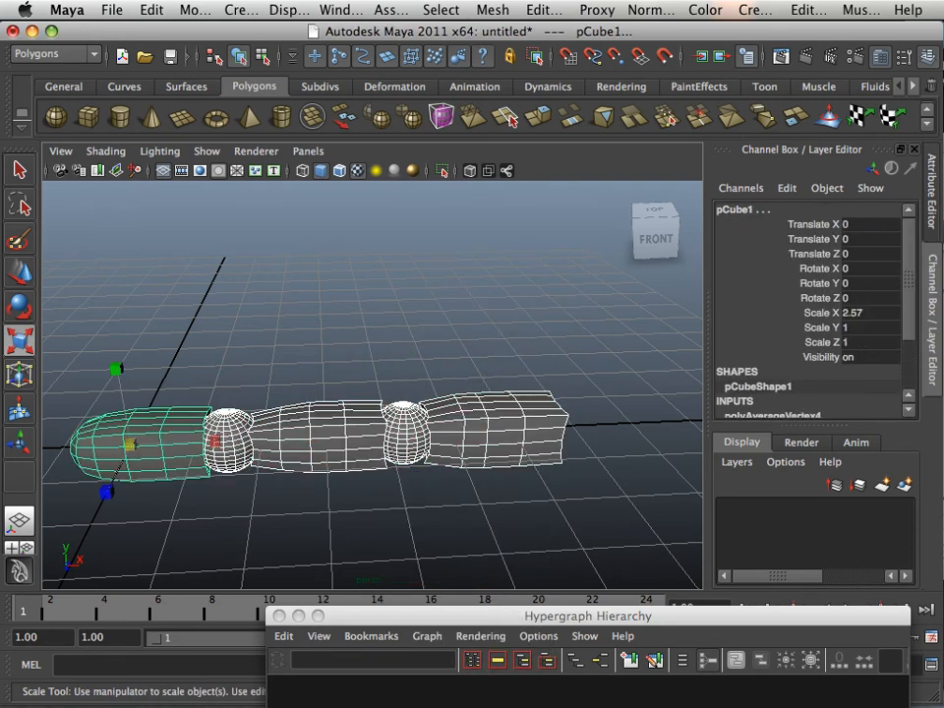
Examine the selected chain from its end and side, then clear the selection.
{"action": "left_click_drag", "start_coordinate": [580, 393], "coordinate": [245, 438], "text": "alt"}
{"action": "middle_click_drag", "start_coordinate": [246, 439], "coordinate": [276, 423], "text": "alt"}
{"action": "left_click_drag", "start_coordinate": [276, 422], "coordinate": [195, 365], "text": "alt"}
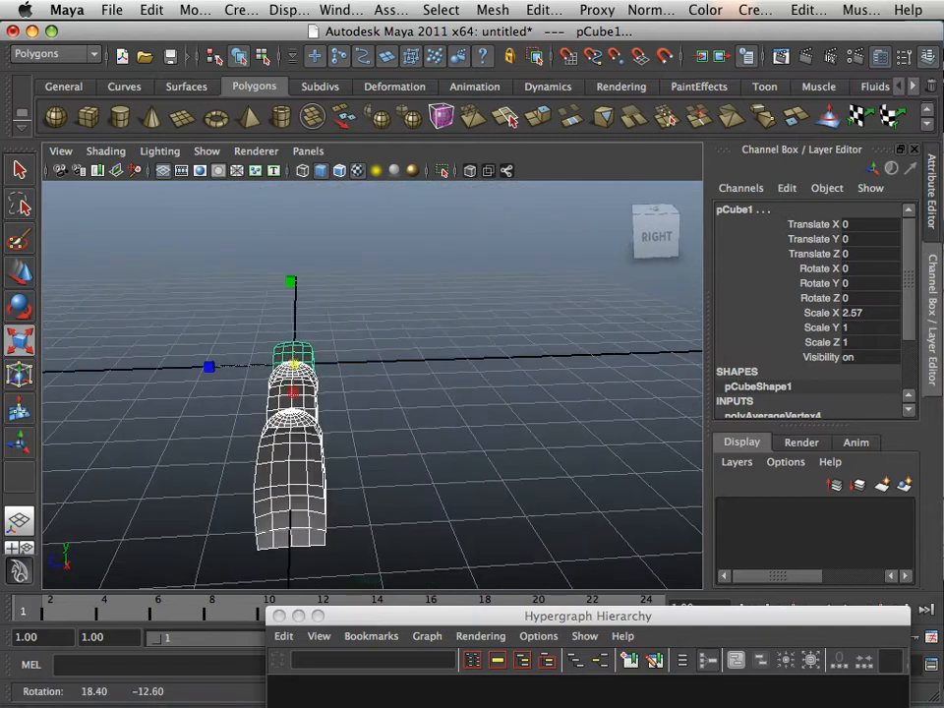
{"action": "right_click_drag", "start_coordinate": [195, 365], "coordinate": [232, 368], "text": "alt"}
{"action": "middle_click_drag", "start_coordinate": [232, 367], "coordinate": [258, 326], "text": "alt"}
{"action": "left_click_drag", "start_coordinate": [258, 327], "coordinate": [565, 305], "text": "alt"}
{"action": "left_click", "coordinate": [471, 329]}
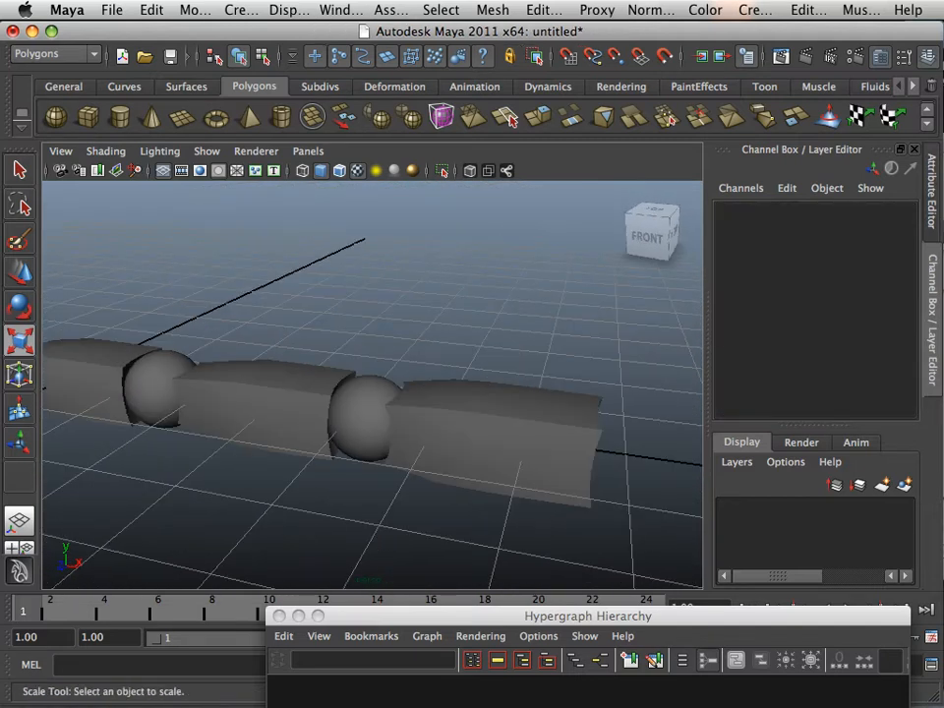
Create a polygon cylinder, set its Z rotation to 90 and scale it uniformly to 0.32.
{"action": "left_click", "coordinate": [119, 117]}
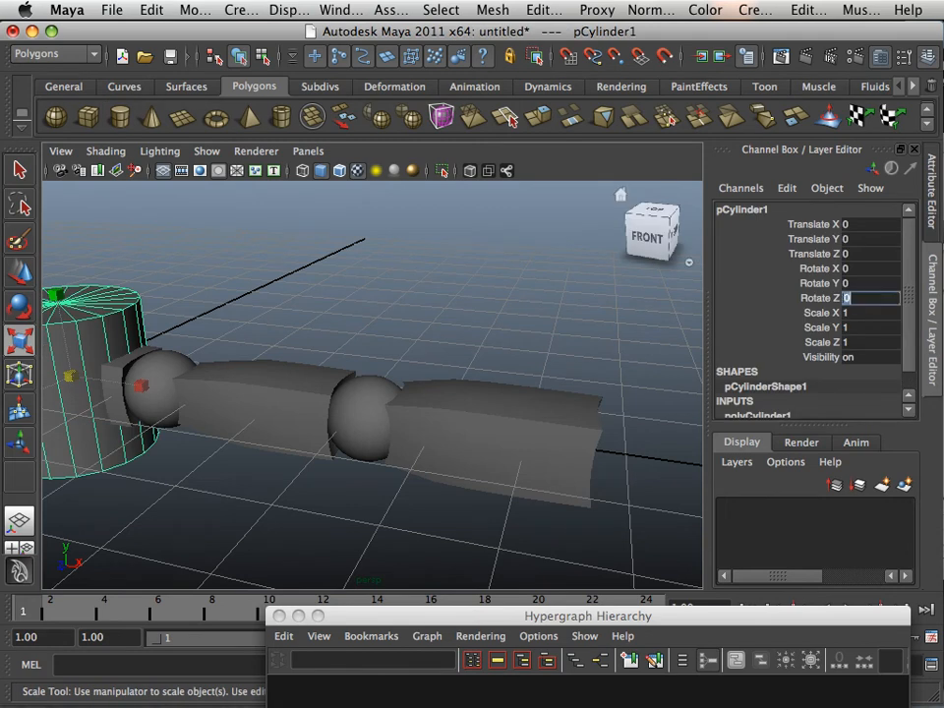
{"action": "type", "text": "90"}
{"action": "key", "text": "Return"}
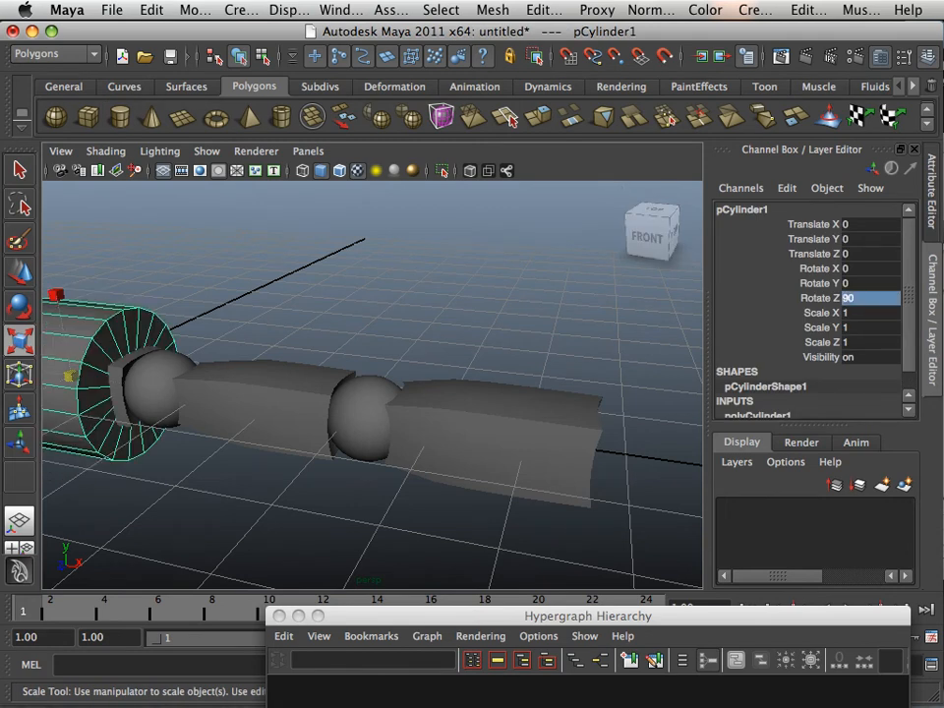
{"action": "left_click_drag", "start_coordinate": [69, 376], "coordinate": [28, 376]}
{"action": "middle_click_drag", "start_coordinate": [68, 378], "coordinate": [208, 382], "text": "alt"}
{"action": "left_click_drag", "start_coordinate": [204, 380], "coordinate": [180, 380]}
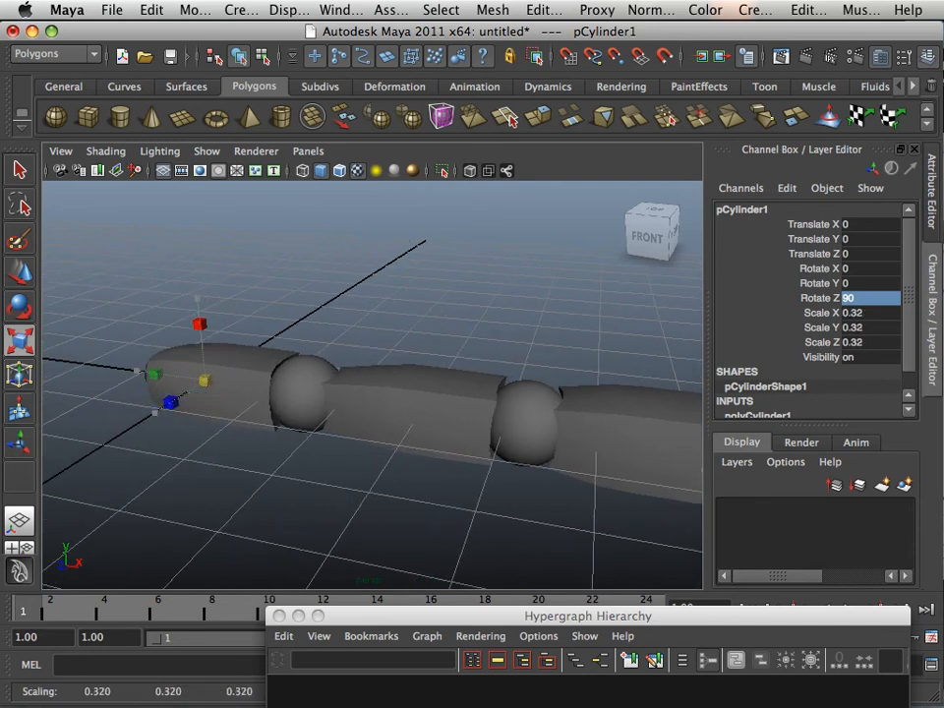
Move the cylinder to about X 3.211 and Y 0.245 so it protrudes from the top of the second segment.
{"action": "key", "text": "w"}
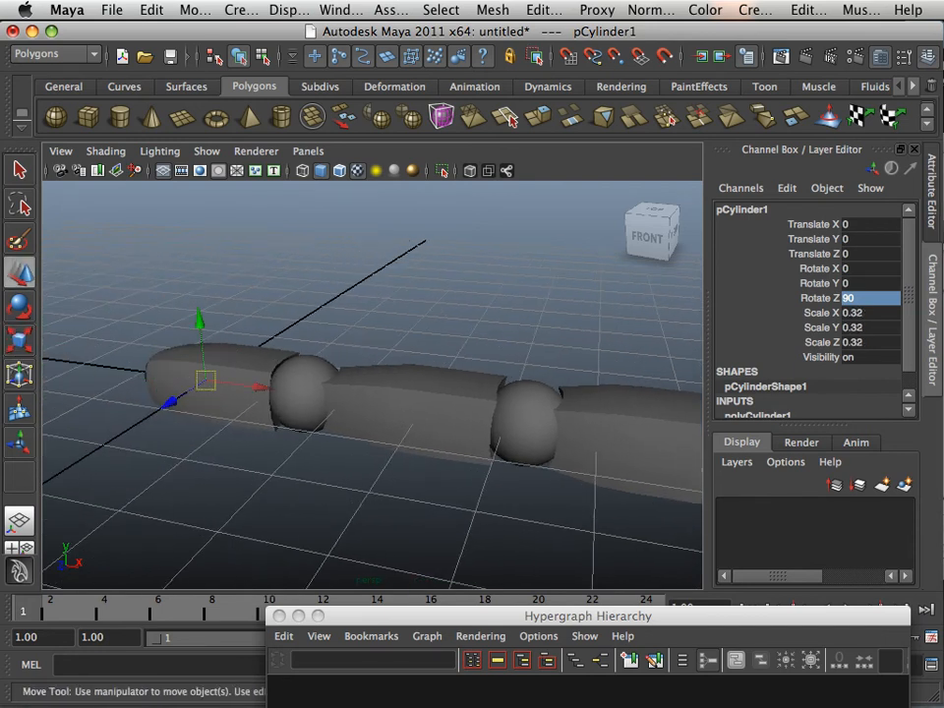
{"action": "left_click_drag", "start_coordinate": [259, 387], "coordinate": [444, 411]}
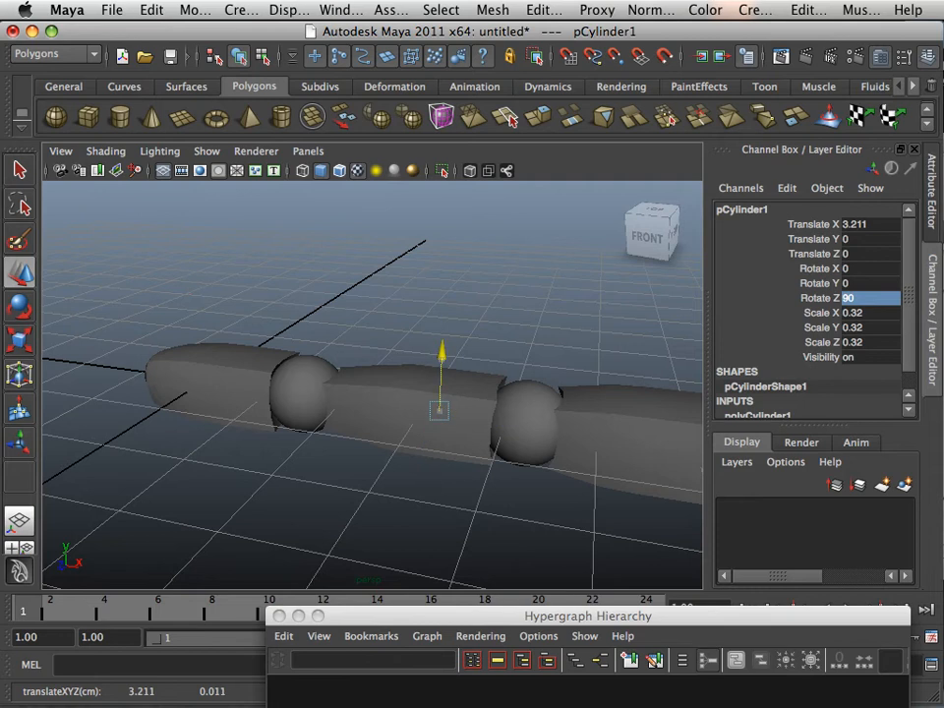
{"action": "left_click_drag", "start_coordinate": [443, 352], "coordinate": [443, 333]}
{"action": "scroll", "coordinate": [373, 384], "scroll_direction": "down", "scroll_amount": 1}
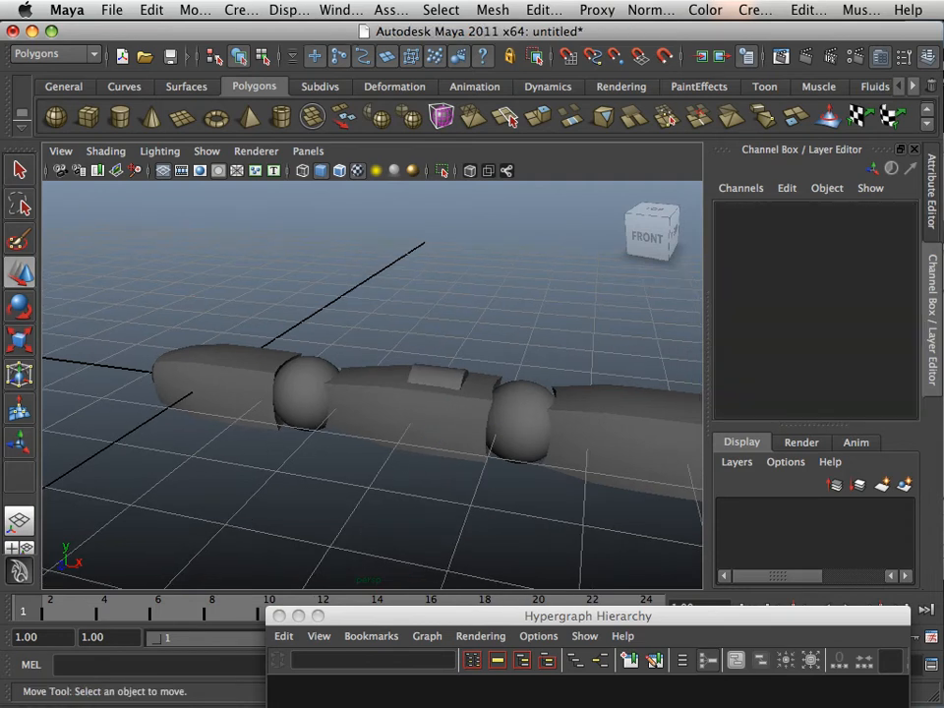
Lengthen the cylinder along the second segment by scaling it to 0.56 in Y.
{"action": "left_click", "coordinate": [438, 376]}
{"action": "left_click", "coordinate": [19, 340]}
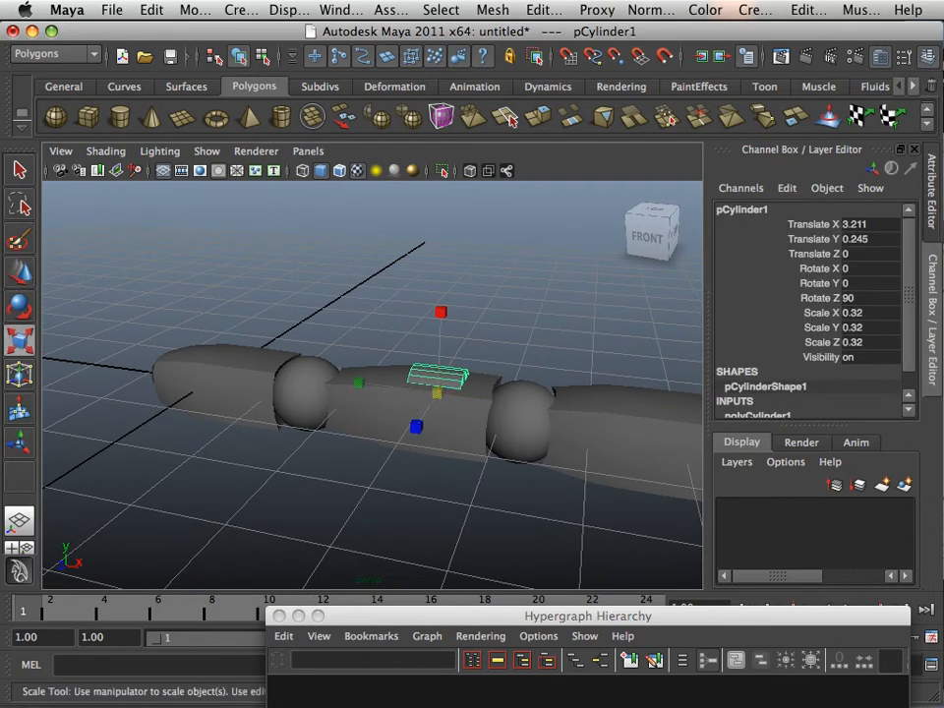
{"action": "left_click_drag", "start_coordinate": [358, 382], "coordinate": [331, 379]}
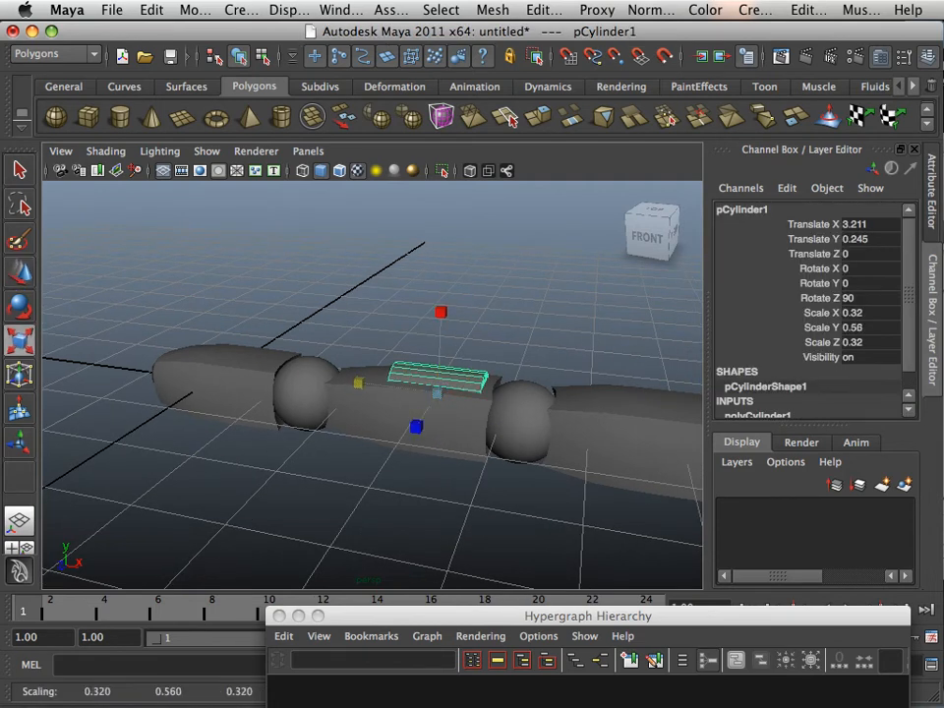
Duplicate the cylinder and move the copy along X to about 5.783, onto the third segment.
{"action": "key", "text": "ctrl+d"}
{"action": "key", "text": "w"}
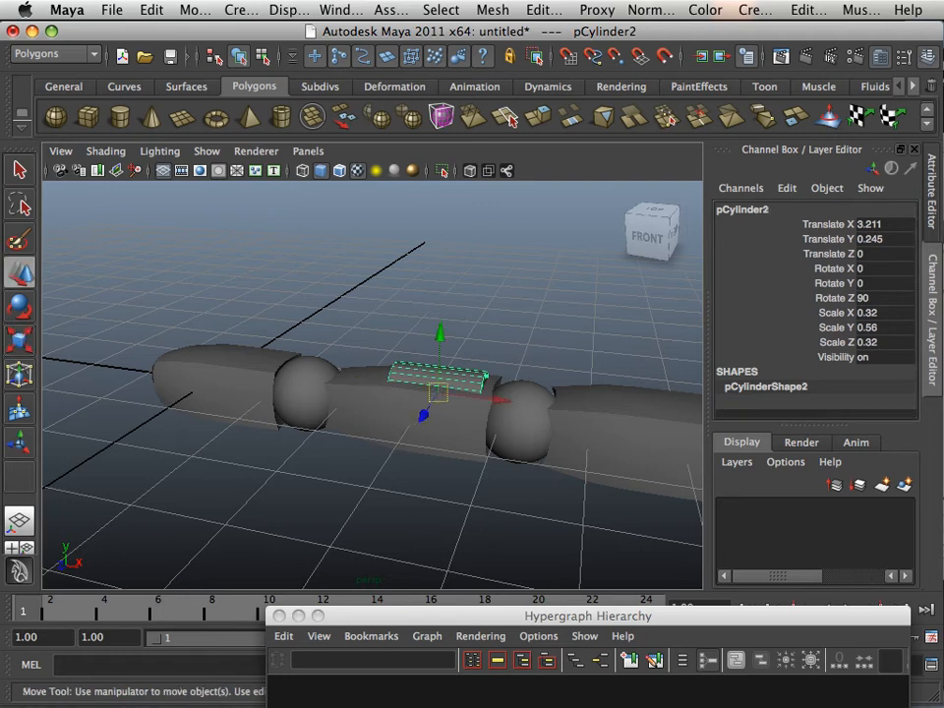
{"action": "left_click_drag", "start_coordinate": [500, 400], "coordinate": [737, 432]}
{"action": "middle_click_drag", "start_coordinate": [668, 423], "coordinate": [494, 397], "text": "alt"}
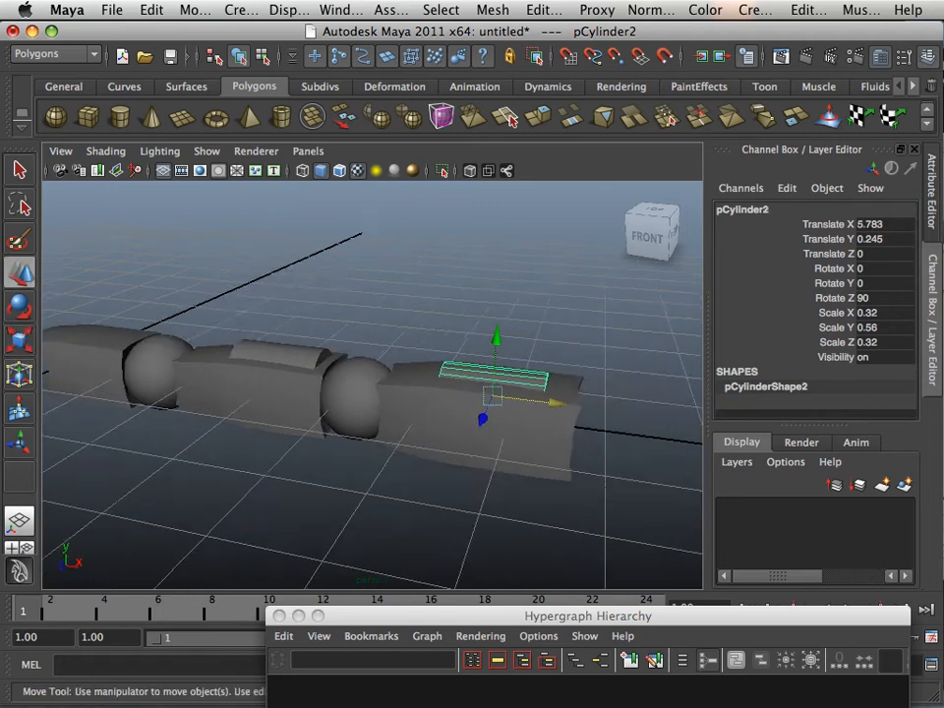
Duplicate the cylinder again and move this copy along X to about 0.43, onto the first segment.
{"action": "left_click_drag", "start_coordinate": [493, 397], "coordinate": [590, 454], "text": "alt"}
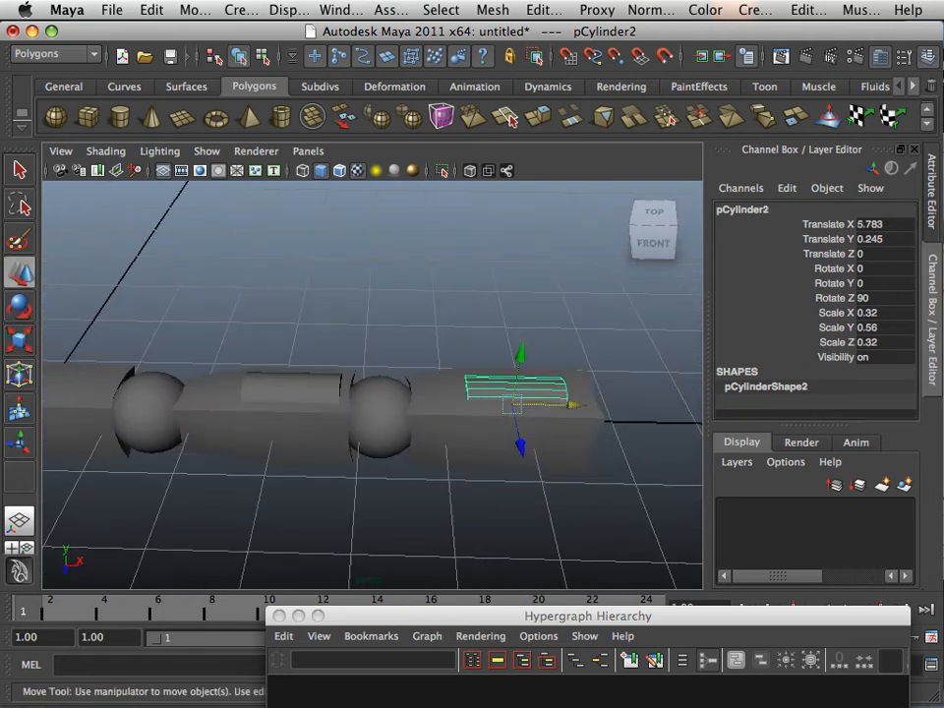
{"action": "left_click_drag", "start_coordinate": [565, 404], "coordinate": [173, 404]}
{"action": "key", "text": "ctrl+d"}
{"action": "middle_click_drag", "start_coordinate": [173, 404], "coordinate": [438, 405], "text": "alt"}
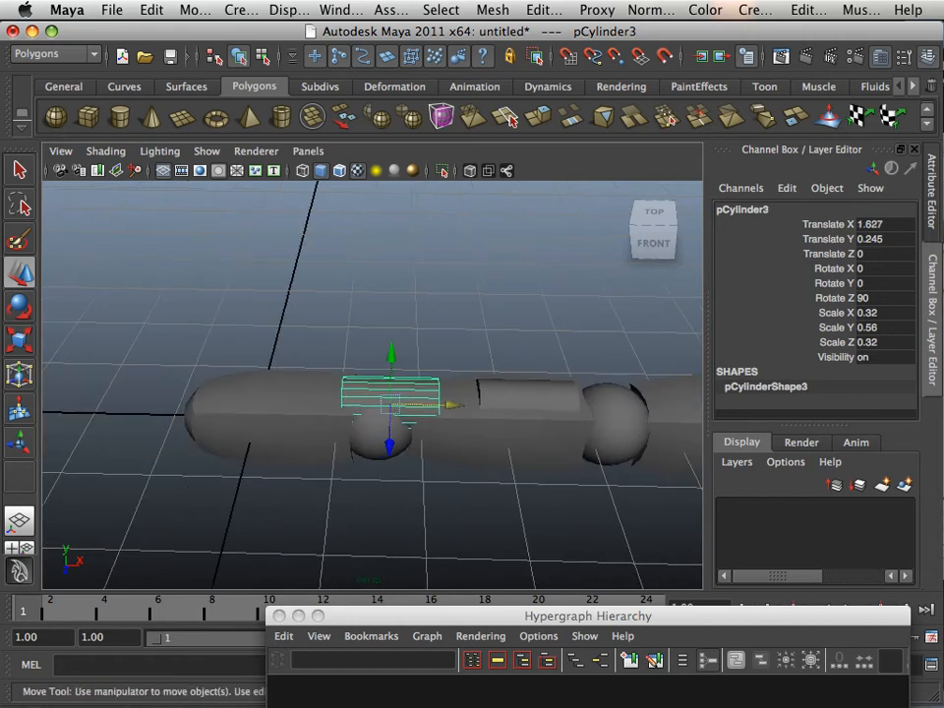
{"action": "left_click_drag", "start_coordinate": [439, 404], "coordinate": [339, 404]}
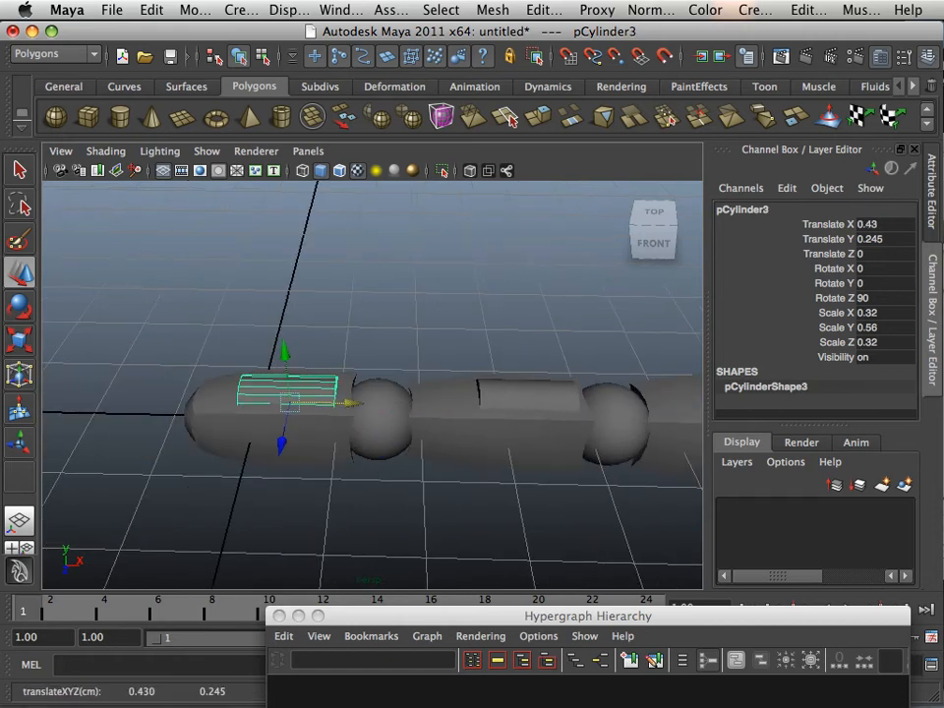
Clear the selection and examine the fit of the three top cylinders from several angles.
{"action": "left_click", "coordinate": [472, 324]}
{"action": "left_click_drag", "start_coordinate": [472, 324], "coordinate": [355, 346], "text": "alt"}
{"action": "middle_click_drag", "start_coordinate": [356, 346], "coordinate": [320, 333], "text": "alt"}
{"action": "left_click_drag", "start_coordinate": [319, 332], "coordinate": [339, 356], "text": "alt"}
{"action": "middle_click_drag", "start_coordinate": [340, 355], "coordinate": [250, 329], "text": "alt"}
{"action": "left_click_drag", "start_coordinate": [250, 329], "coordinate": [433, 333], "text": "alt"}
{"action": "scroll", "coordinate": [467, 349], "scroll_direction": "down", "scroll_amount": 4}
{"action": "middle_click_drag", "start_coordinate": [433, 333], "coordinate": [407, 343], "text": "alt"}
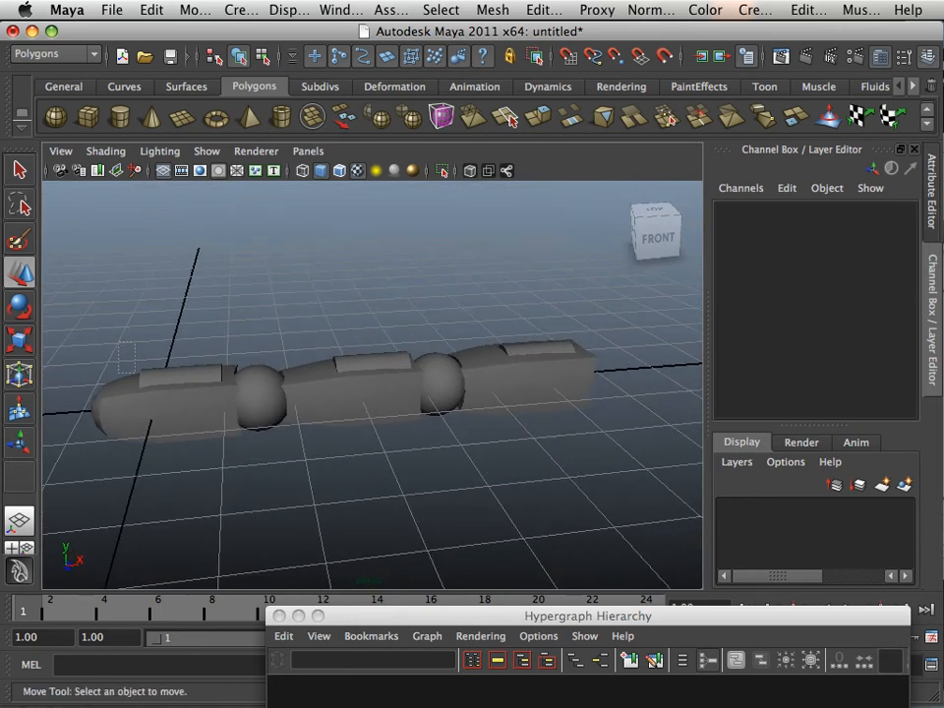
Combine the first segment and its top cylinder into one mesh.
{"action": "left_click_drag", "start_coordinate": [118, 373], "coordinate": [90, 356]}
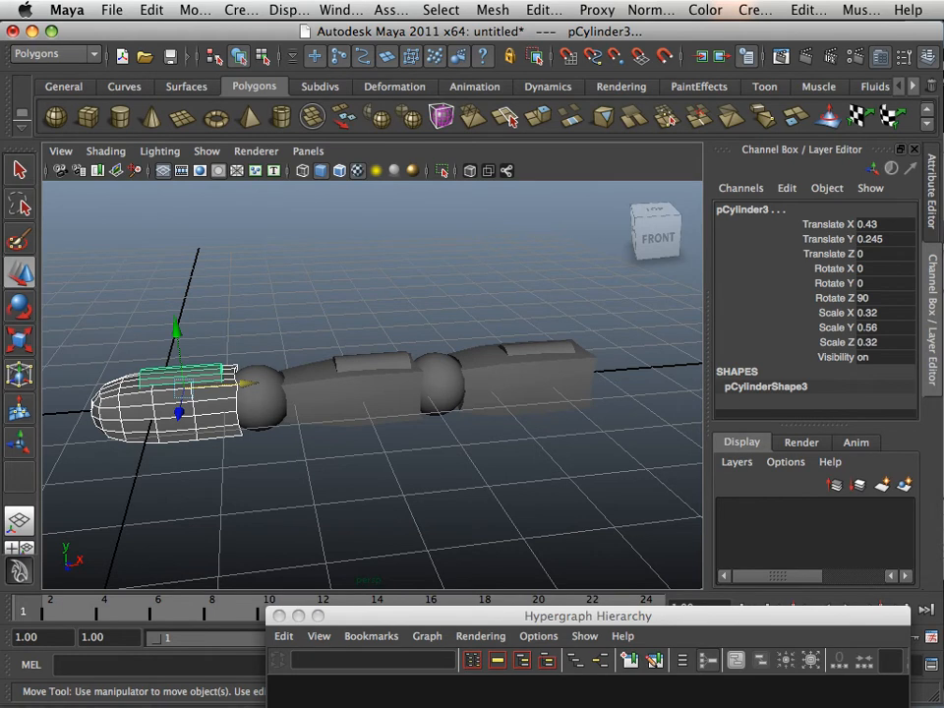
{"action": "middle_click_drag", "start_coordinate": [339, 368], "coordinate": [411, 389], "text": "alt"}
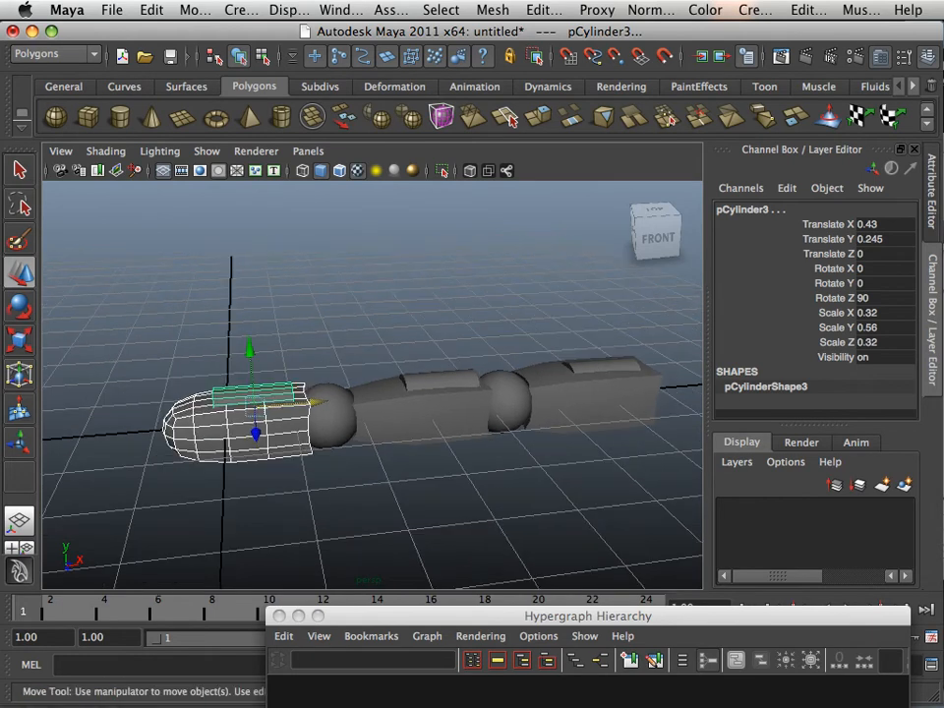
{"action": "left_click", "coordinate": [492, 10]}
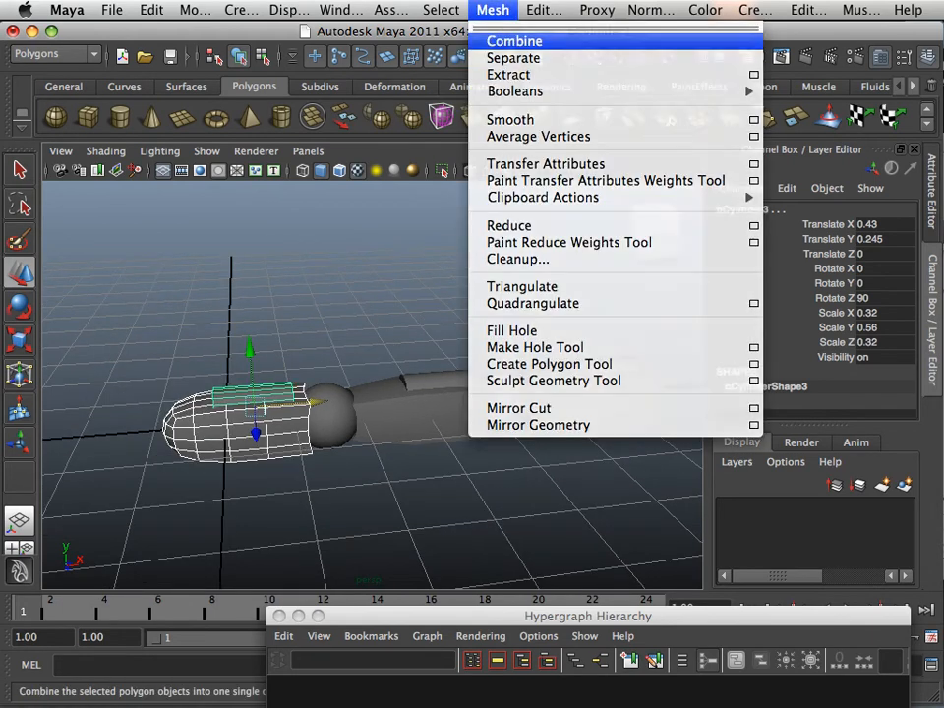
{"action": "left_click", "coordinate": [514, 41]}
Combine the second and the third segment each with its own top cylinder.
{"action": "middle_click_drag", "start_coordinate": [393, 344], "coordinate": [351, 357], "text": "alt"}
{"action": "left_click_drag", "start_coordinate": [351, 357], "coordinate": [382, 409], "text": "alt"}
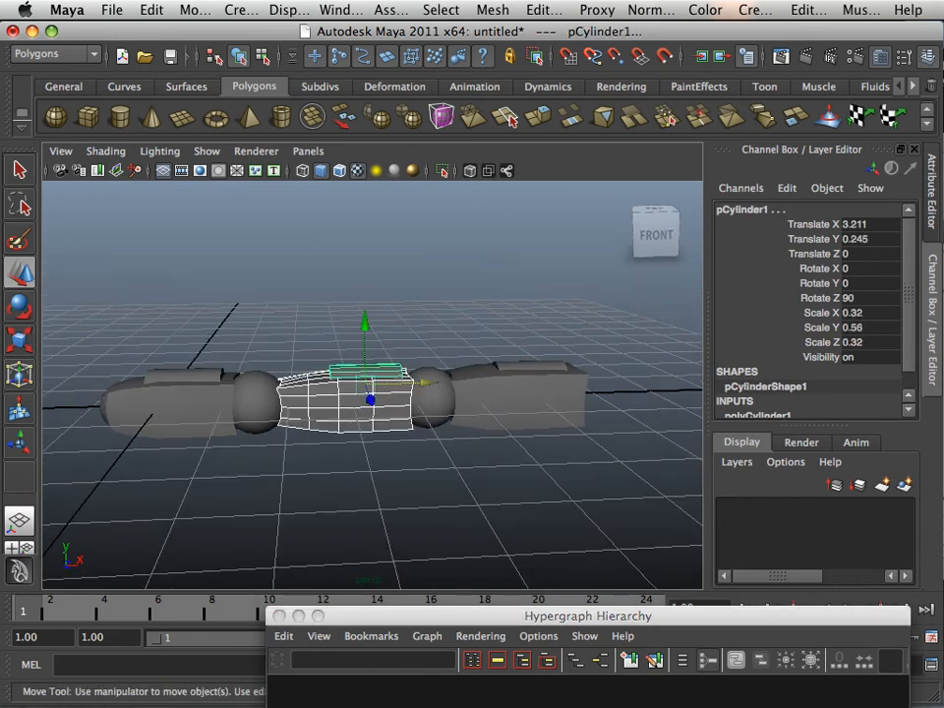
{"action": "key", "text": "g"}
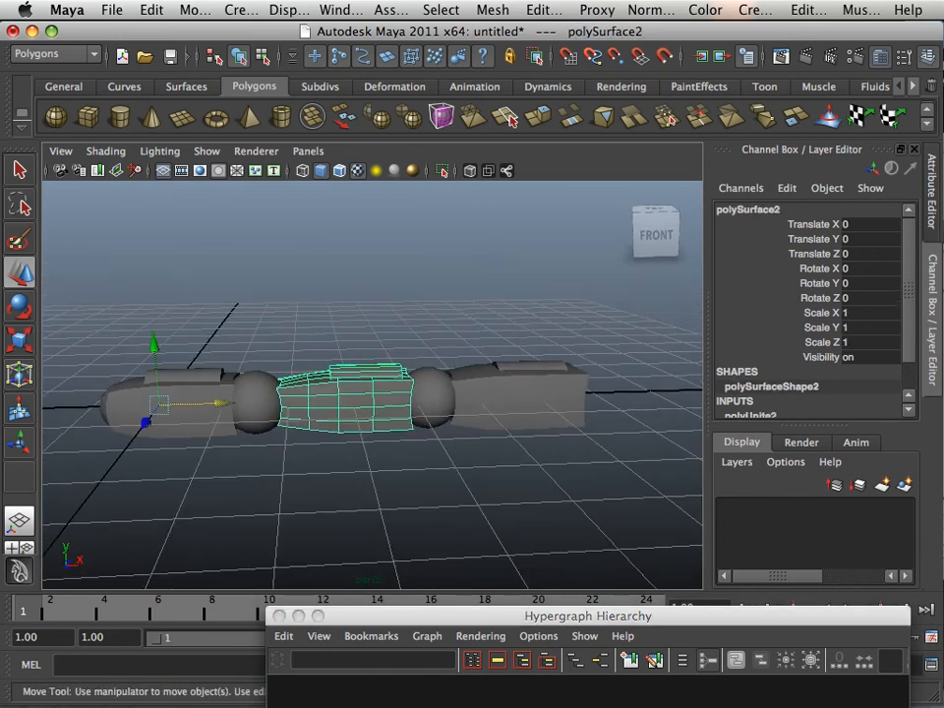
{"action": "left_click_drag", "start_coordinate": [513, 372], "coordinate": [448, 426]}
{"action": "key", "text": "g"}
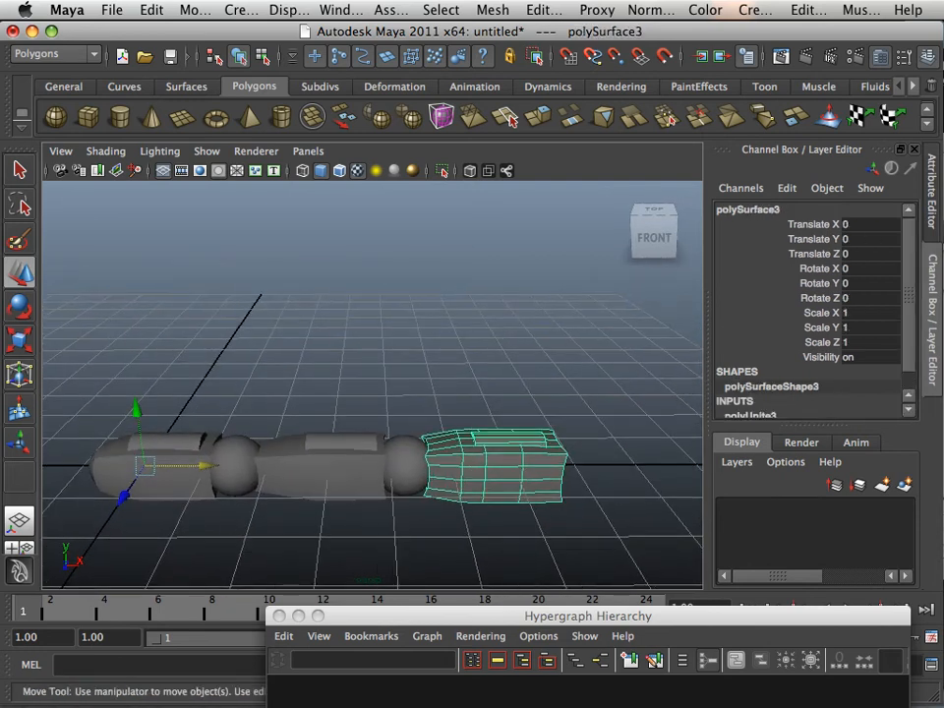
Select all segments and joint spheres and center their pivots.
{"action": "middle_click_drag", "start_coordinate": [447, 425], "coordinate": [558, 420], "text": "alt"}
{"action": "left_click_drag", "start_coordinate": [273, 415], "coordinate": [306, 520]}
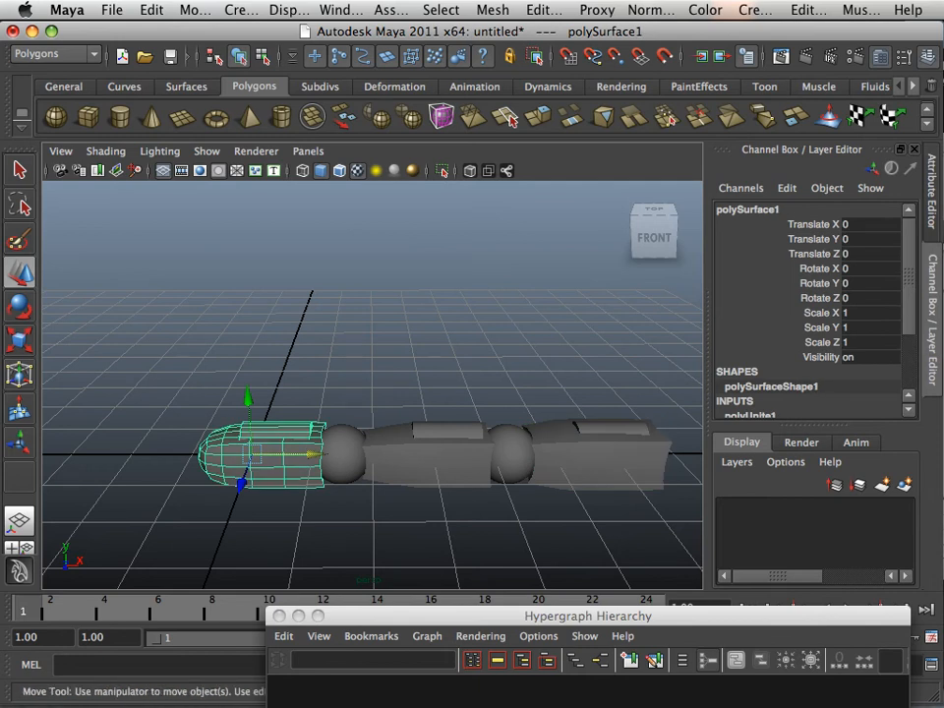
{"action": "left_click_drag", "start_coordinate": [644, 516], "coordinate": [676, 539]}
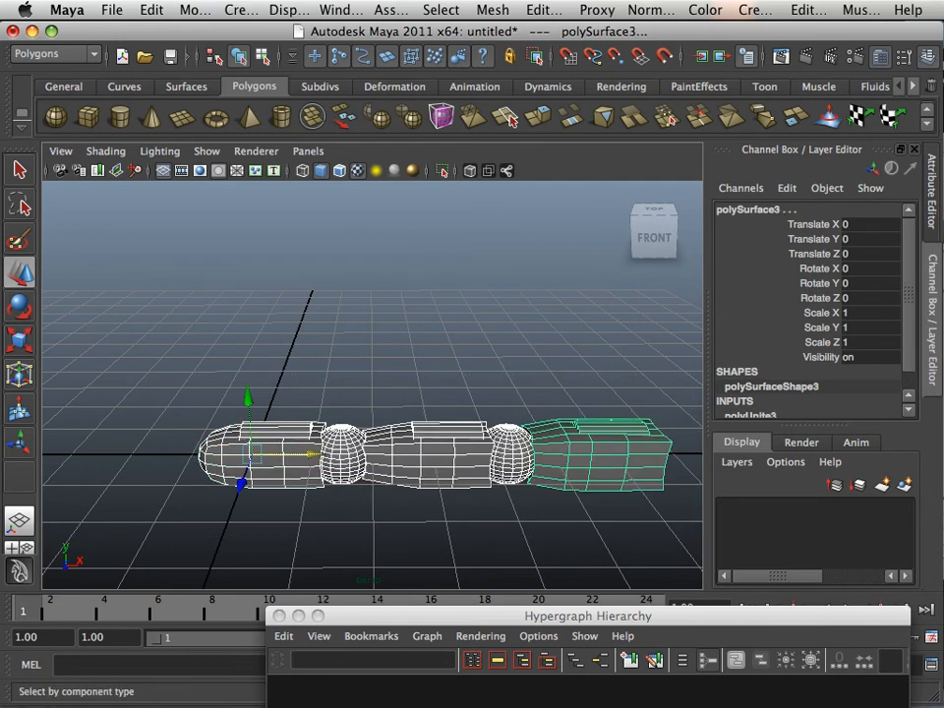
{"action": "left_click", "coordinate": [195, 10]}
{"action": "left_click", "coordinate": [229, 211]}
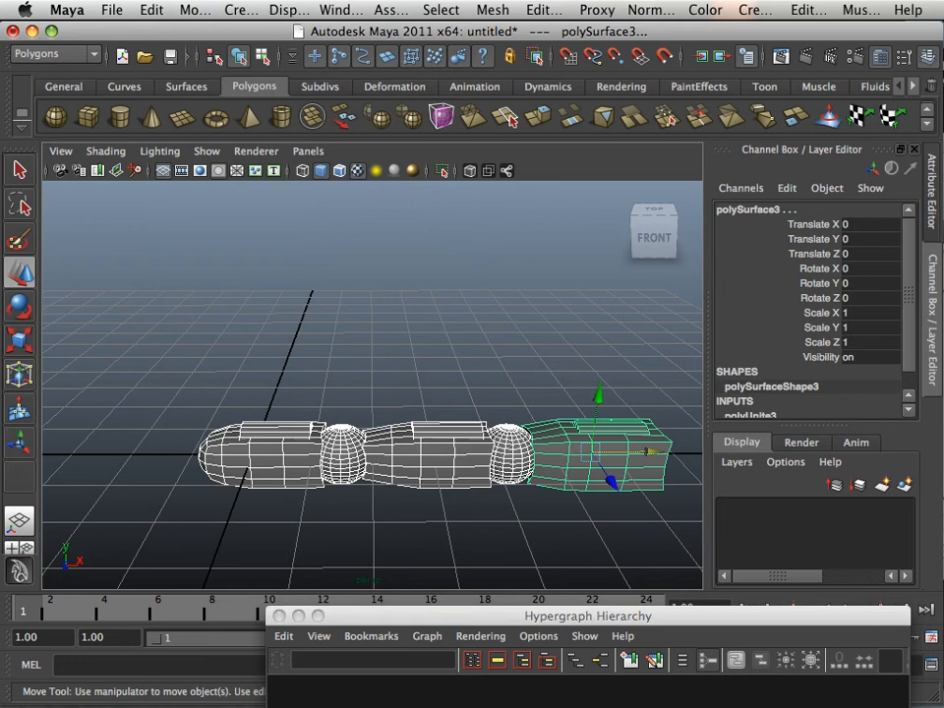
Select only the first segment and show it close up in the front view.
{"action": "left_click", "coordinate": [273, 462]}
{"action": "key", "text": "space"}
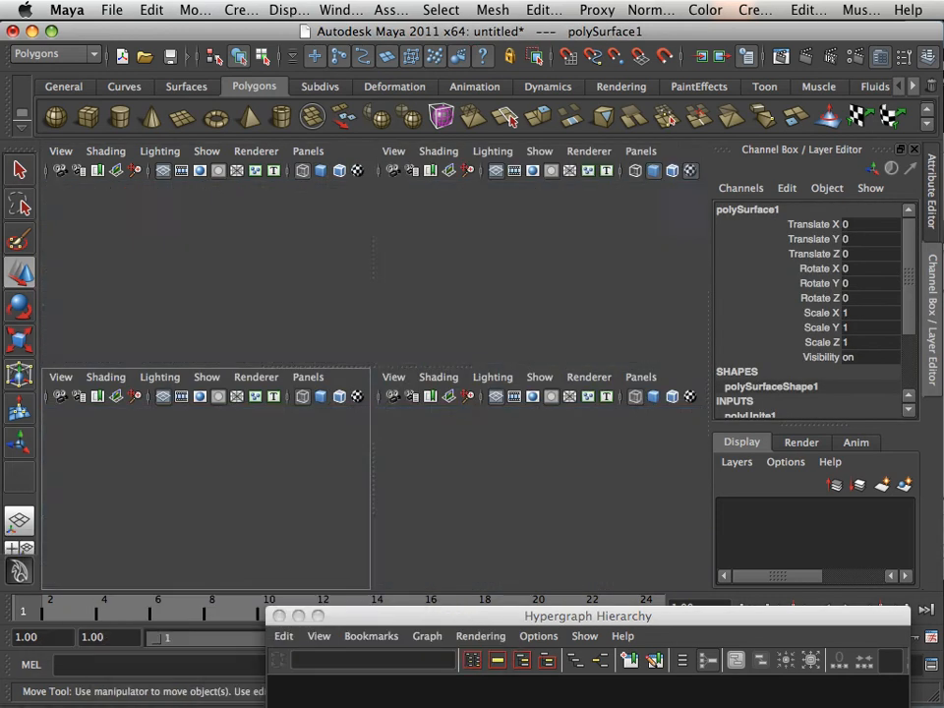
{"action": "key", "text": "space"}
{"action": "scroll", "coordinate": [274, 462], "scroll_direction": "up", "scroll_amount": 3}
{"action": "middle_click_drag", "start_coordinate": [273, 462], "coordinate": [332, 487], "text": "alt"}
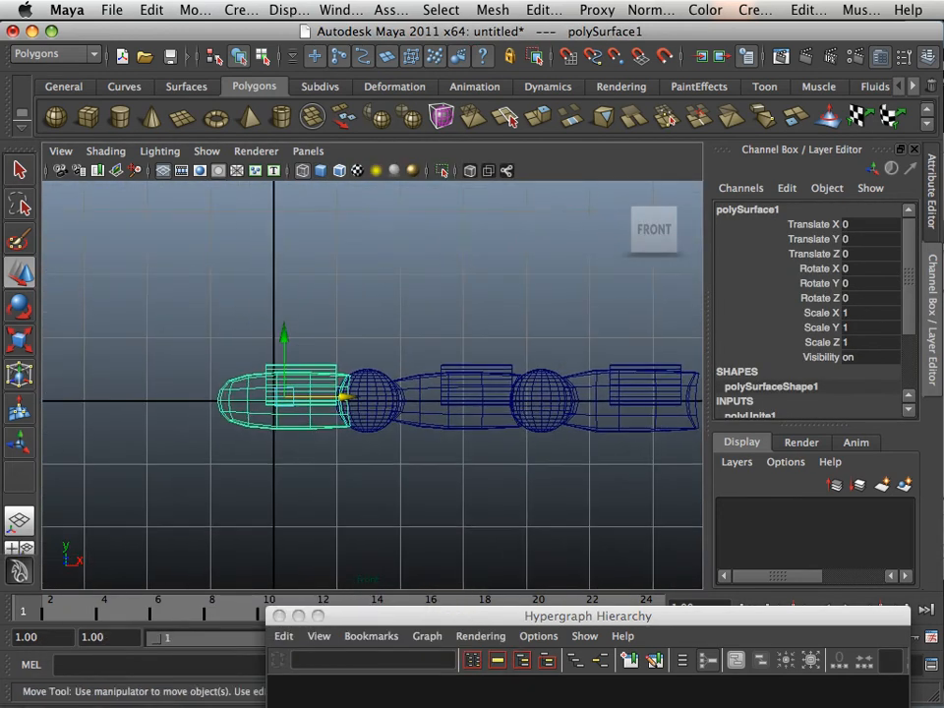
{"action": "scroll", "coordinate": [332, 486], "scroll_direction": "up", "scroll_amount": 5}
{"action": "scroll", "coordinate": [371, 385], "scroll_direction": "up", "scroll_amount": 2}
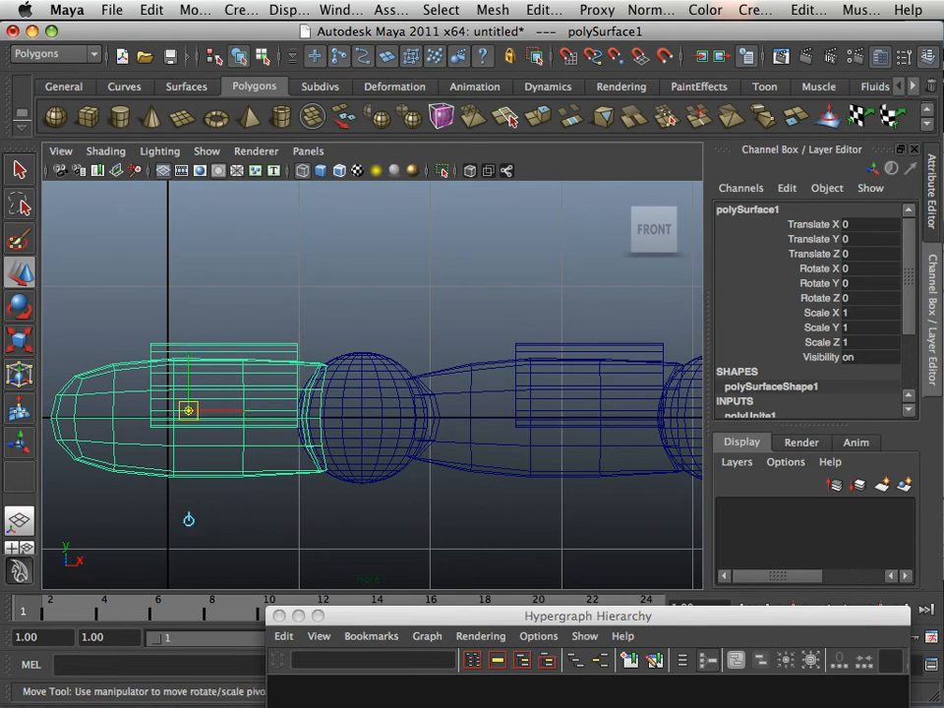
Add the first joint sphere to the selection and move the first segment's pivot along X to the sphere's centre.
{"action": "left_click_drag", "start_coordinate": [224, 413], "coordinate": [354, 417]}
{"action": "key", "text": "Insert"}
{"action": "key", "text": "Insert"}
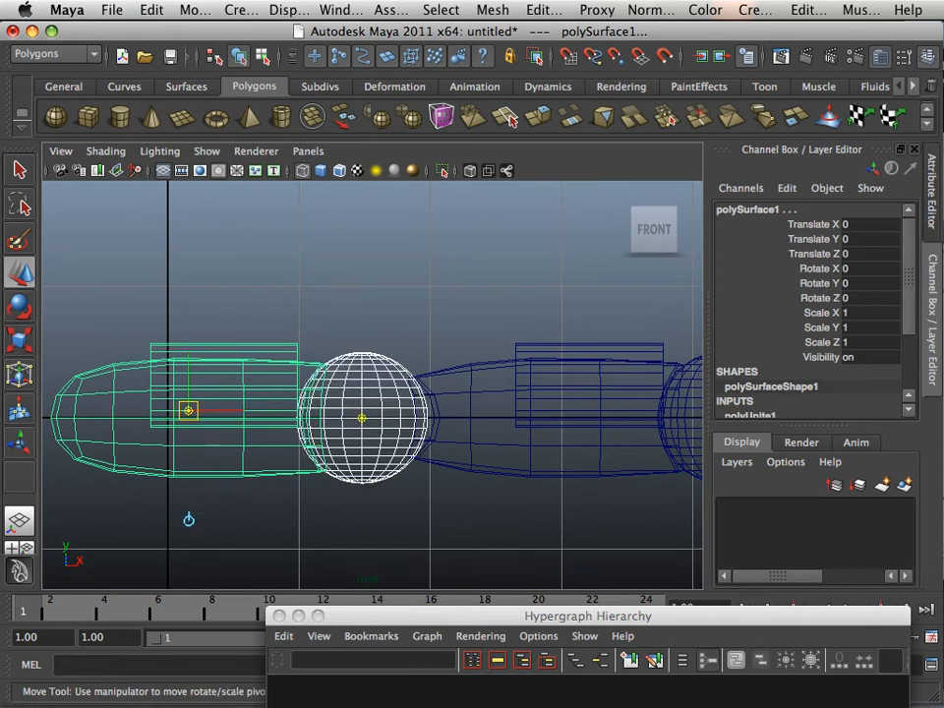
{"action": "middle_click_drag", "start_coordinate": [189, 519], "coordinate": [362, 519]}
{"action": "left_click_drag", "start_coordinate": [417, 411], "coordinate": [417, 411]}
{"action": "key", "text": "Insert"}
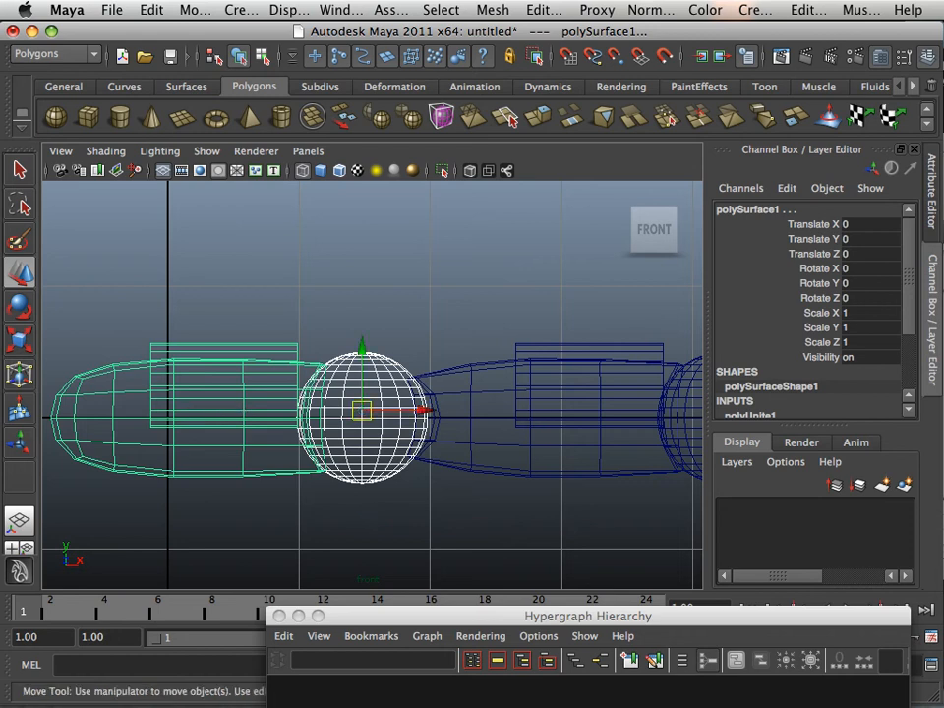
Select the second segment and move its pivot along X to the second joint sphere's centre.
{"action": "left_click", "coordinate": [423, 305]}
{"action": "scroll", "coordinate": [372, 385], "scroll_direction": "down", "scroll_amount": 8}
{"action": "left_click", "coordinate": [429, 385]}
{"action": "key", "text": "Insert"}
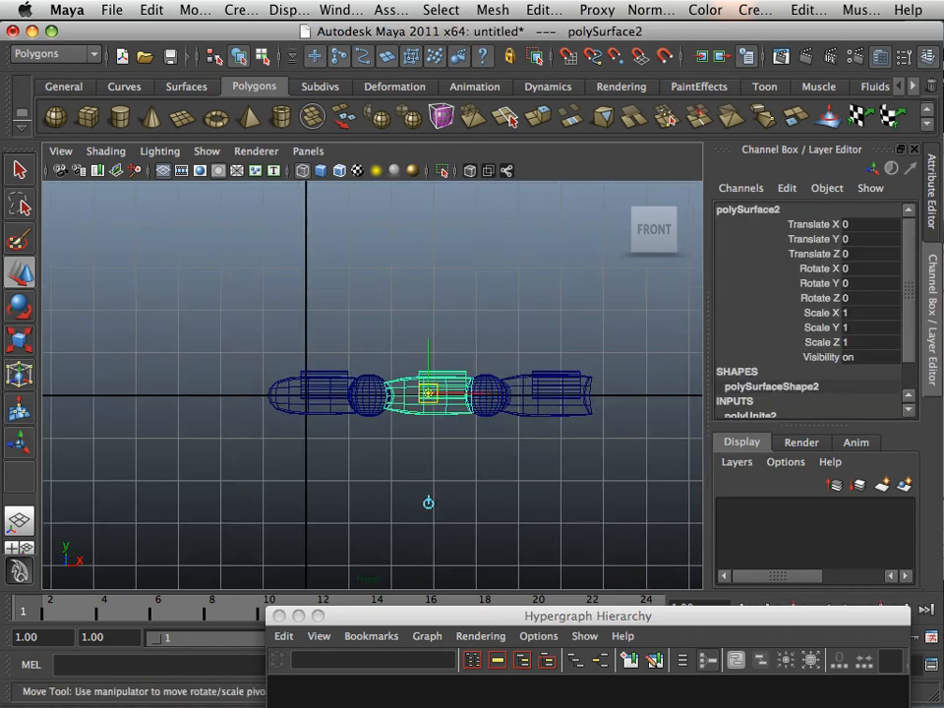
{"action": "middle_click_drag", "start_coordinate": [429, 502], "coordinate": [590, 503]}
{"action": "key", "text": "Insert"}
Select the third segment and move its pivot along X to its open outer end.
{"action": "left_click", "coordinate": [543, 389]}
{"action": "key", "text": "Insert"}
{"action": "key", "text": "Insert"}
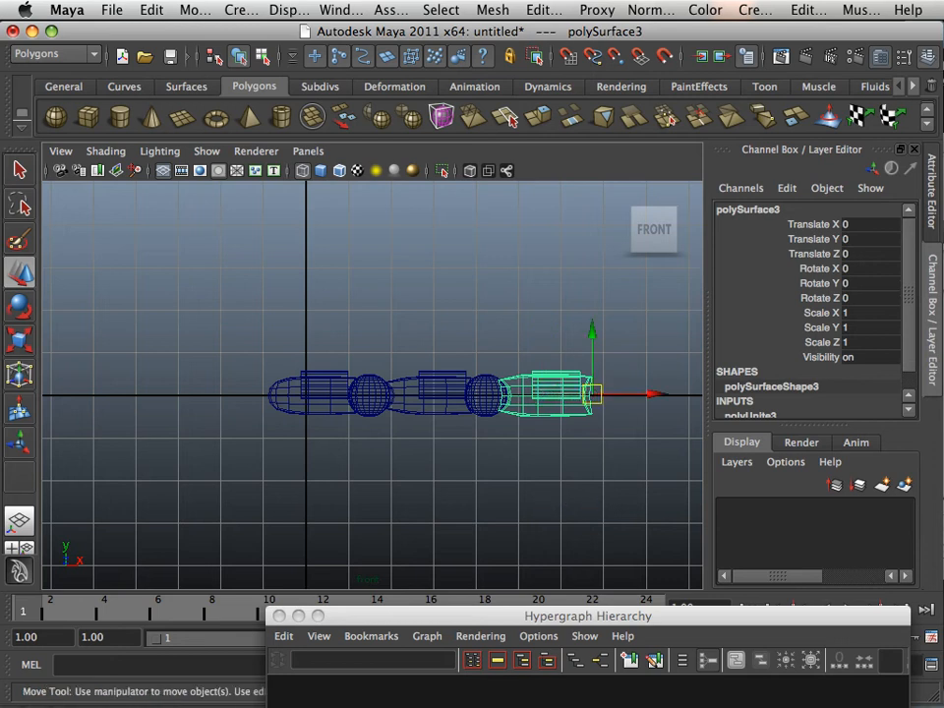
Examine the segment chain close up in the perspective view and check the first segment's pivot position.
{"action": "key", "text": "space"}
{"action": "key", "text": "space"}
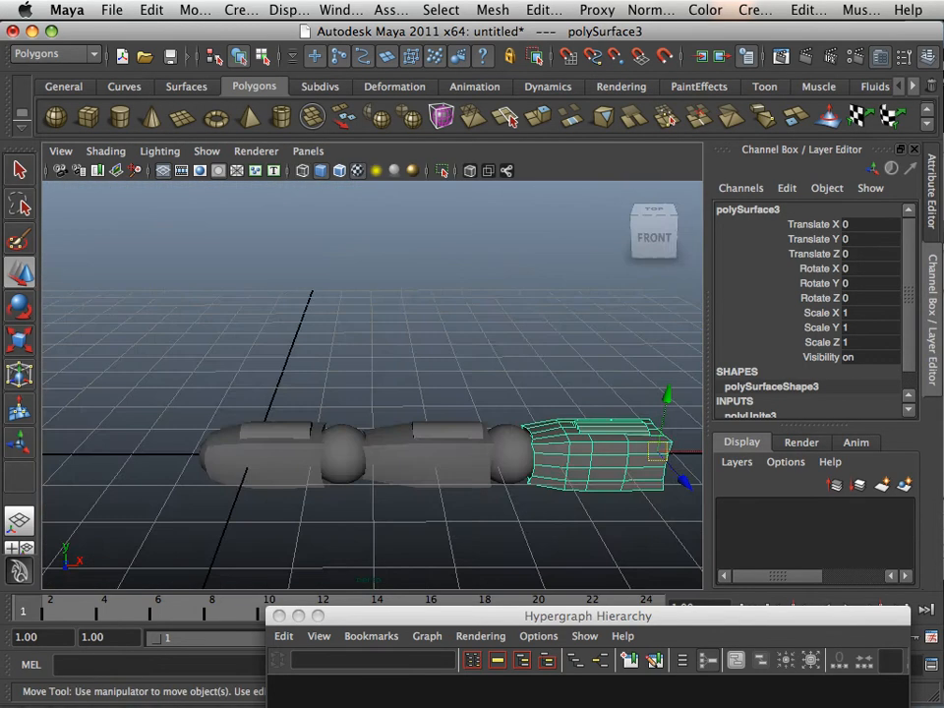
{"action": "scroll", "coordinate": [531, 315], "scroll_direction": "down", "scroll_amount": 3}
{"action": "left_click_drag", "start_coordinate": [413, 393], "coordinate": [354, 433], "text": "alt"}
{"action": "middle_click_drag", "start_coordinate": [393, 413], "coordinate": [356, 396], "text": "alt"}
{"action": "right_click_drag", "start_coordinate": [356, 396], "coordinate": [422, 396], "text": "alt"}
{"action": "left_click_drag", "start_coordinate": [393, 413], "coordinate": [457, 378], "text": "alt"}
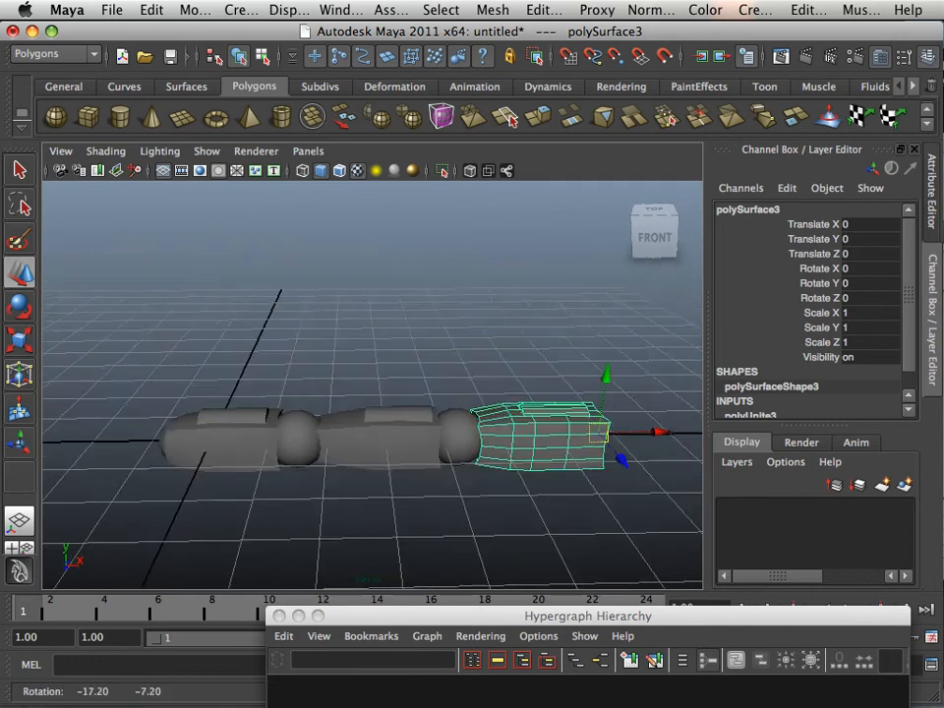
{"action": "right_click_drag", "start_coordinate": [393, 394], "coordinate": [492, 393], "text": "alt"}
{"action": "middle_click_drag", "start_coordinate": [374, 413], "coordinate": [475, 366], "text": "alt"}
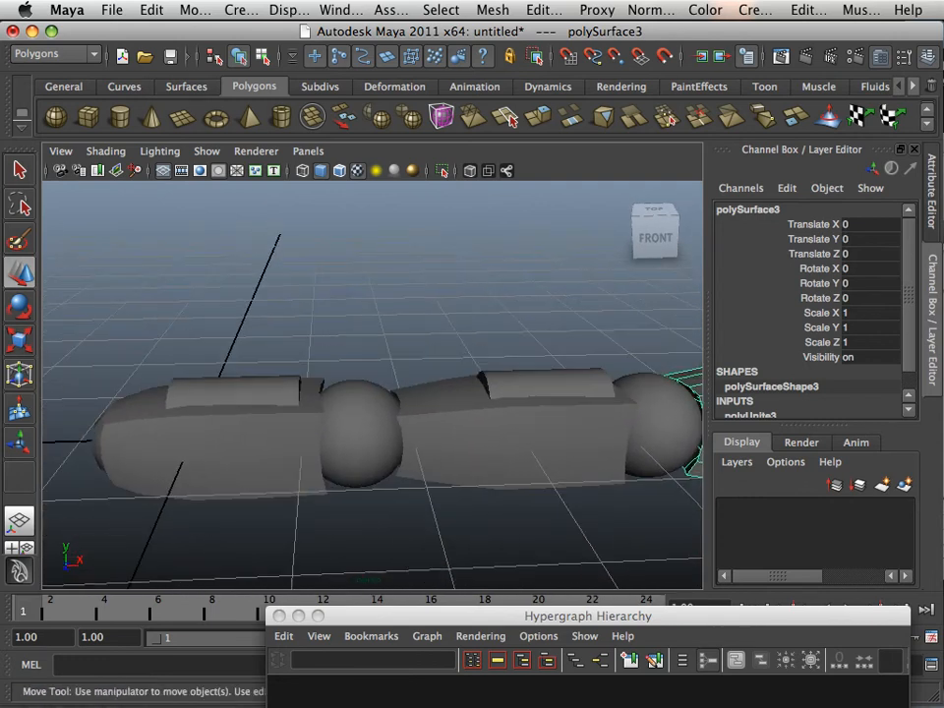
{"action": "left_click", "coordinate": [231, 438]}
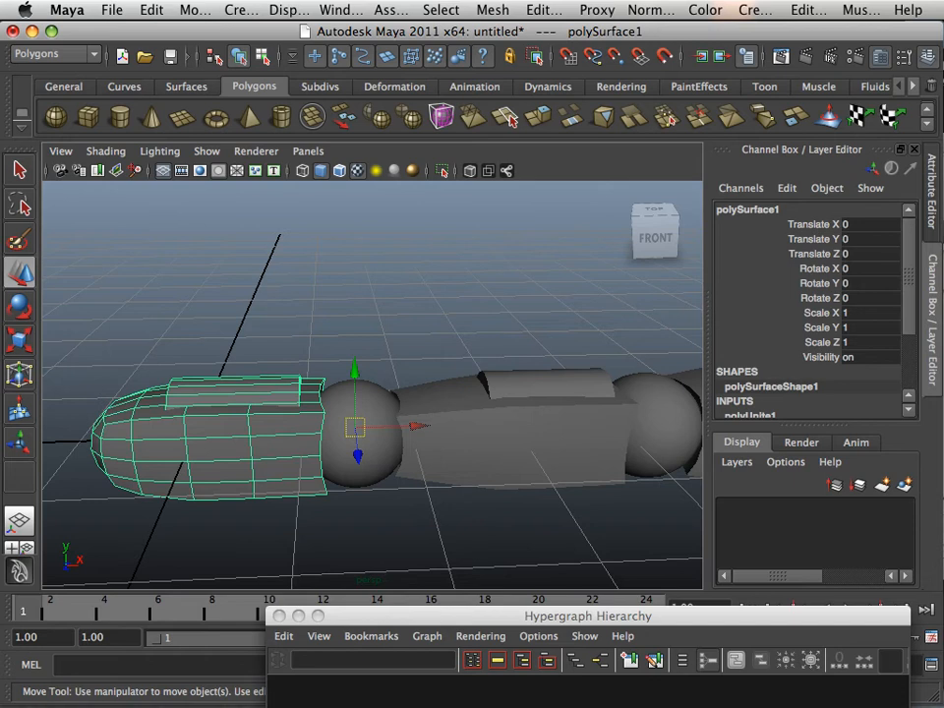
Center the first joint sphere's pivot and check the pivot of the second joint sphere.
{"action": "left_click", "coordinate": [376, 454]}
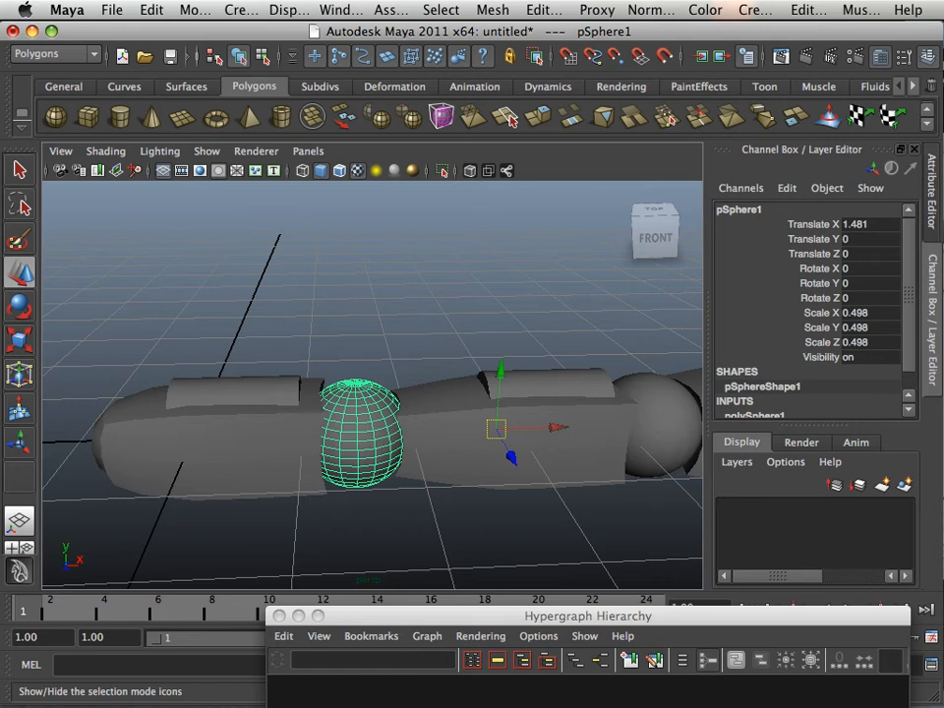
{"action": "left_click", "coordinate": [151, 9]}
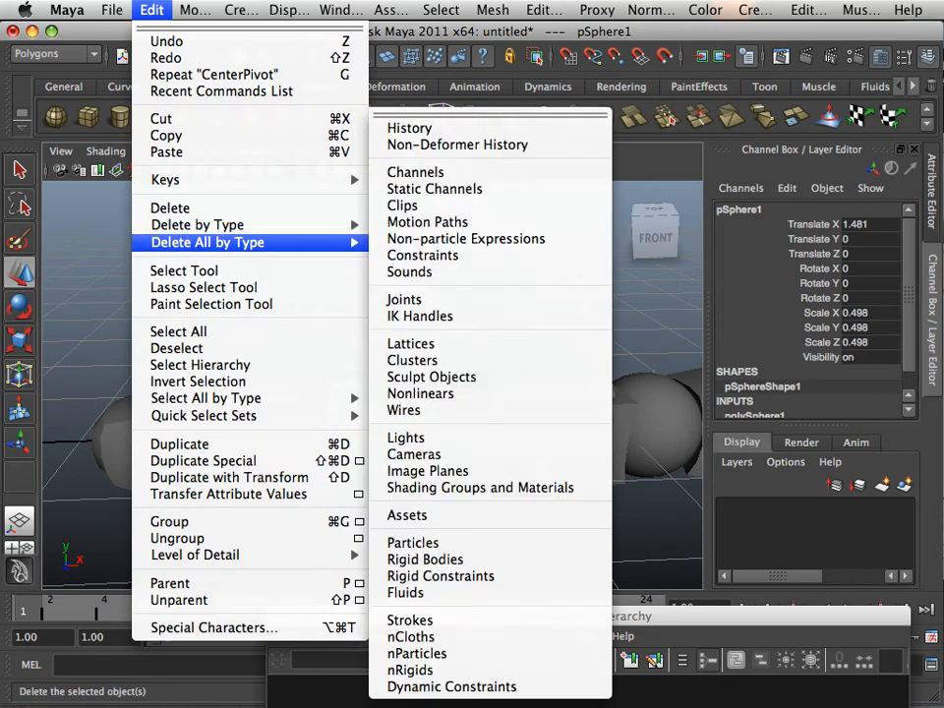
{"action": "mouse_move", "coordinate": [194, 10]}
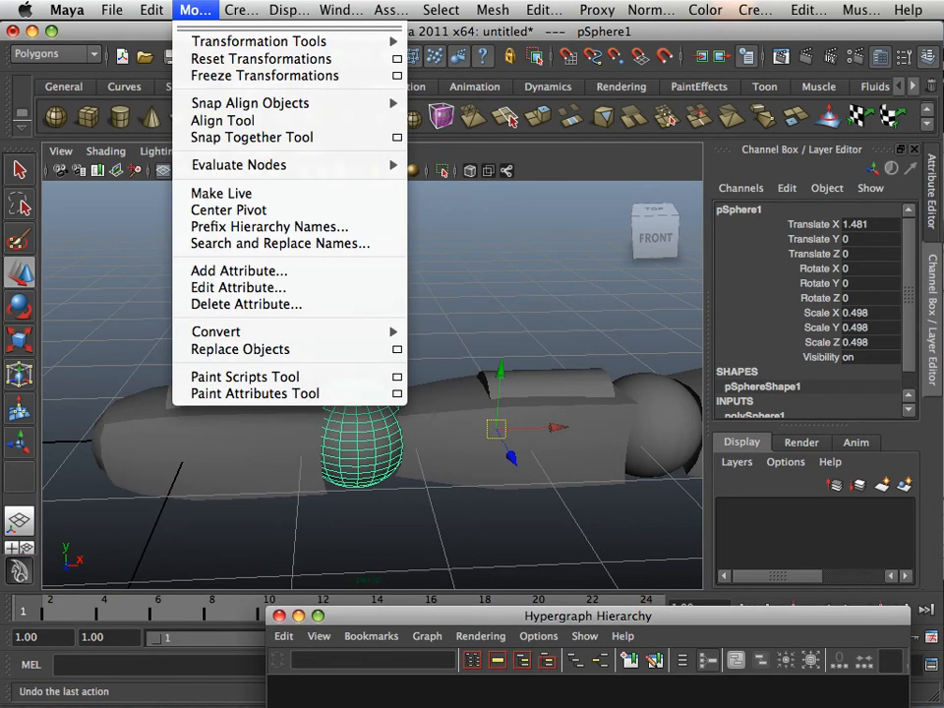
{"action": "left_click", "coordinate": [229, 211]}
{"action": "left_click", "coordinate": [660, 424]}
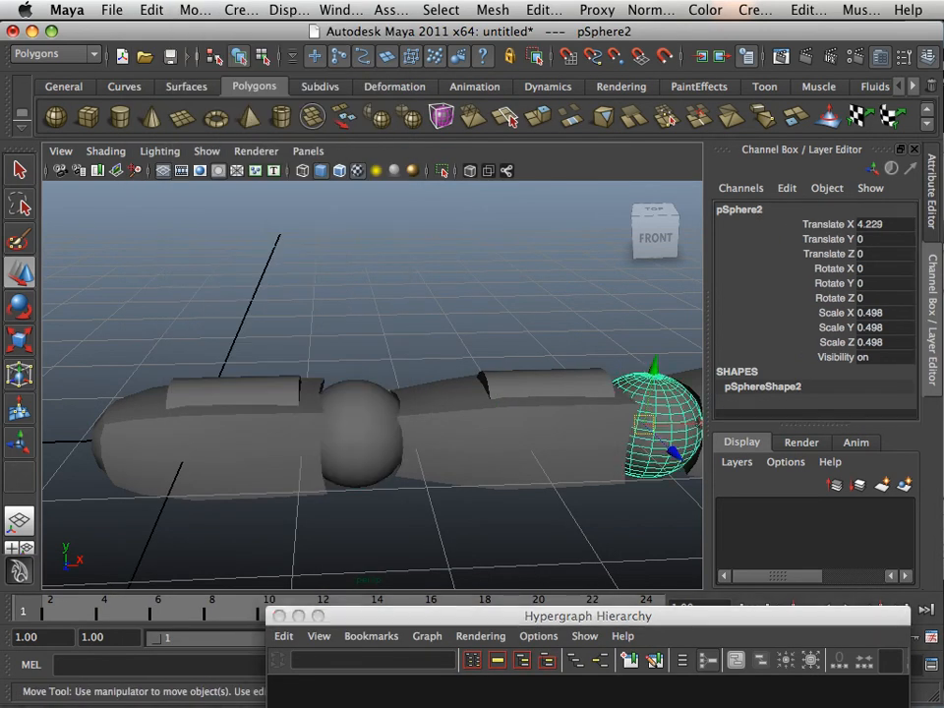
{"action": "mouse_move", "coordinate": [660, 425]}
{"action": "middle_mouse_down", "text": "alt"}
{"action": "mouse_move", "coordinate": [435, 422]}
{"action": "mouse_move", "coordinate": [678, 422]}
{"action": "middle_mouse_up", "text": "alt"}
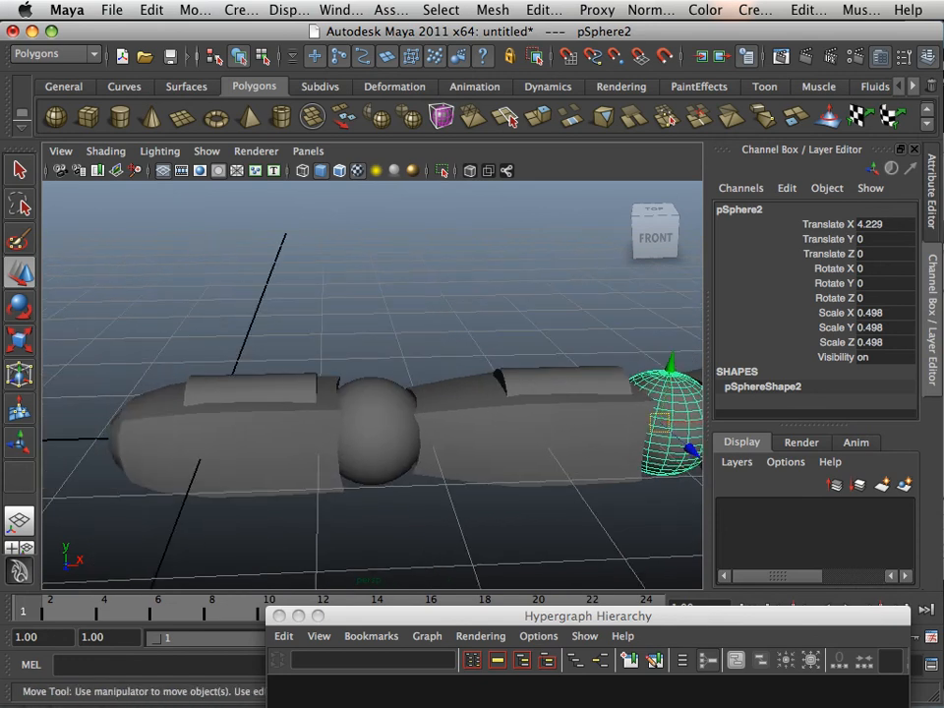
Combine the first joint sphere with the second segment into one mesh.
{"action": "left_click", "coordinate": [378, 431]}
{"action": "left_click", "coordinate": [502, 432], "text": "shift"}
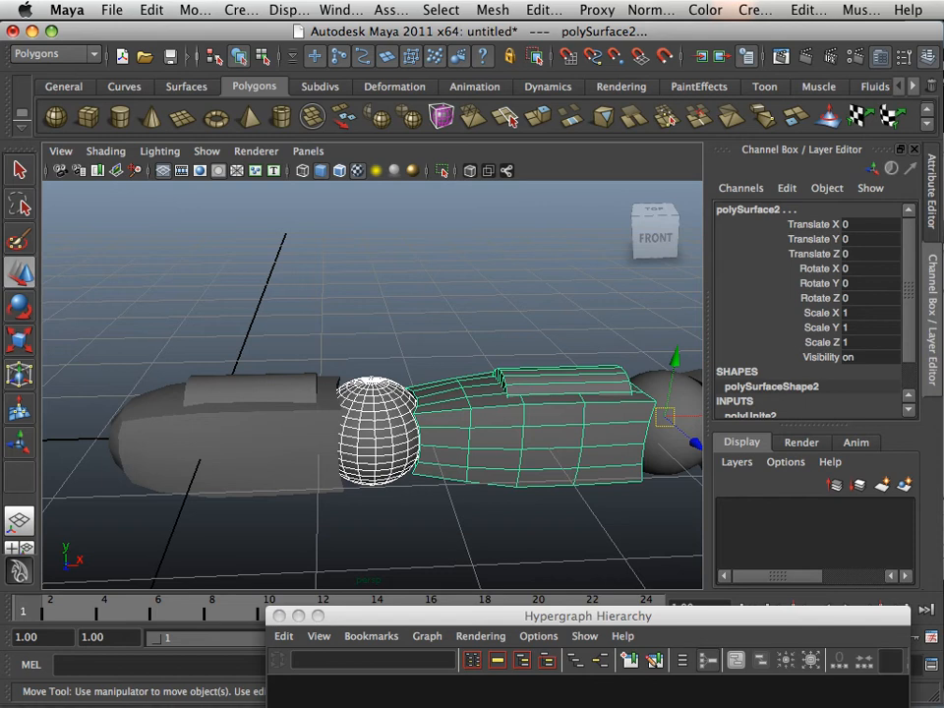
{"action": "left_click", "coordinate": [493, 10]}
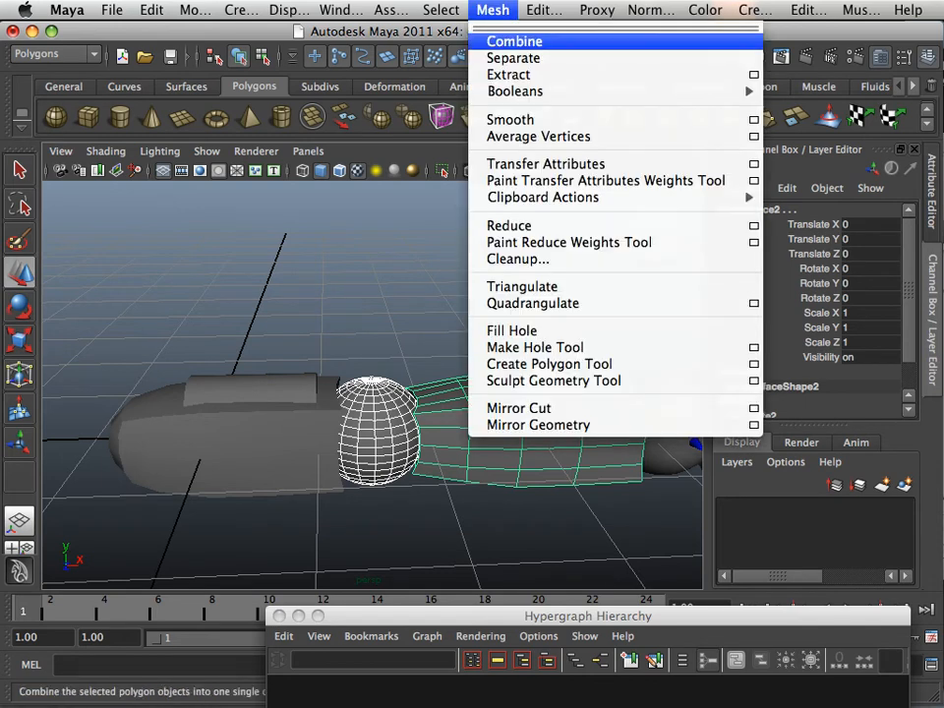
{"action": "left_click", "coordinate": [515, 42]}
Combine the second joint sphere with the third segment into one mesh and clear the selection.
{"action": "left_click_drag", "start_coordinate": [443, 393], "coordinate": [344, 403], "text": "alt"}
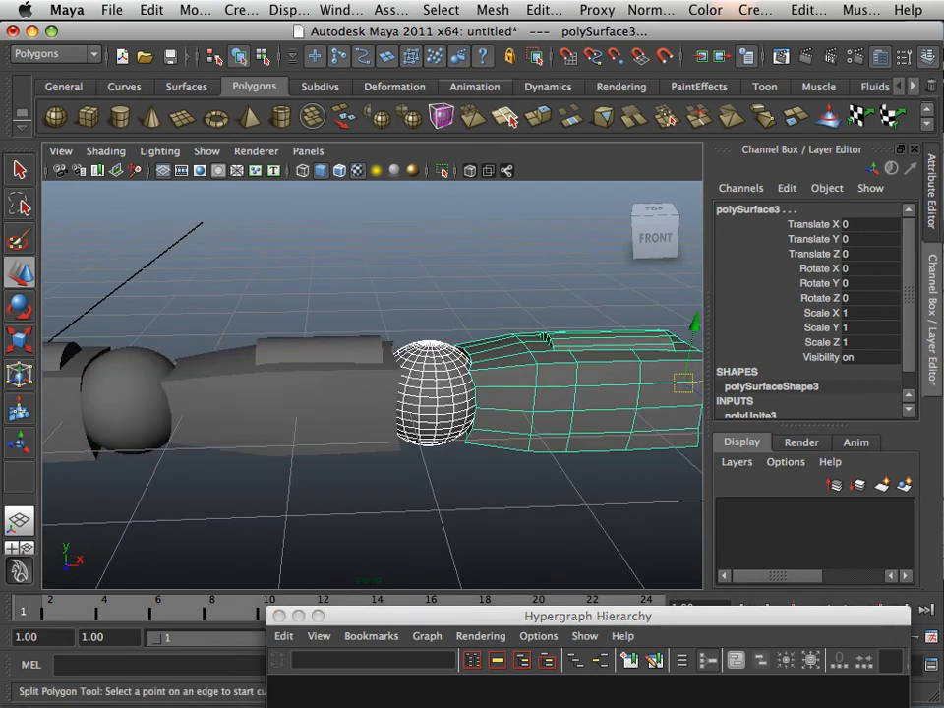
{"action": "left_click", "coordinate": [493, 9]}
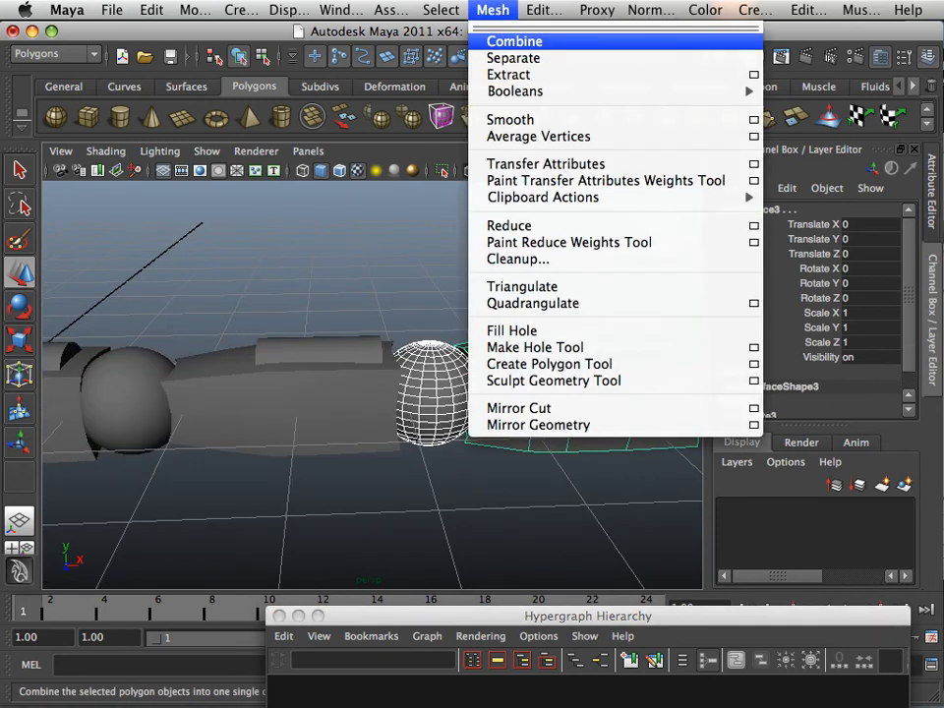
{"action": "left_click", "coordinate": [500, 35]}
{"action": "left_click", "coordinate": [393, 295]}
In the front view, move the combined second segment's pivot along X from the origin to the segment's end beside the second sphere.
{"action": "key", "text": "space"}
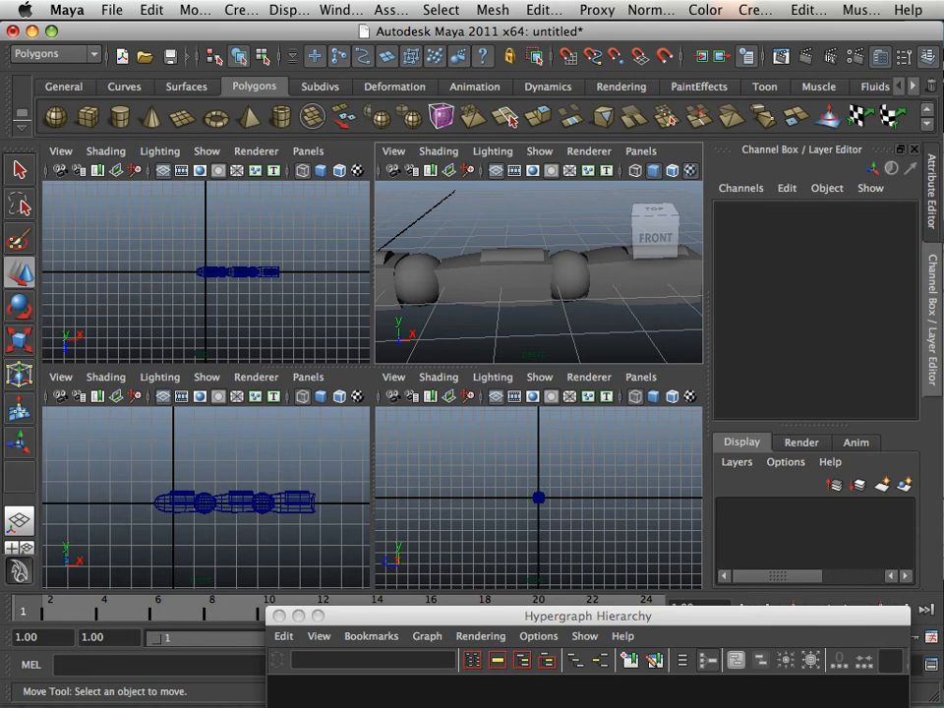
{"action": "key", "text": "space"}
{"action": "scroll", "coordinate": [371, 384], "scroll_direction": "up", "scroll_amount": 1}
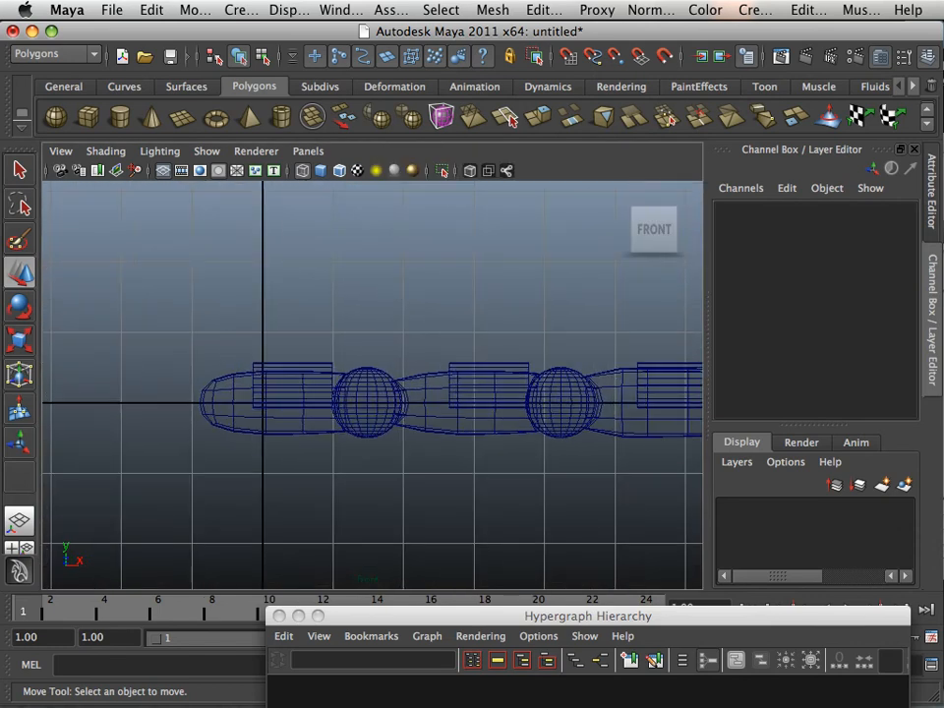
{"action": "left_click", "coordinate": [452, 401]}
{"action": "key", "text": "Insert"}
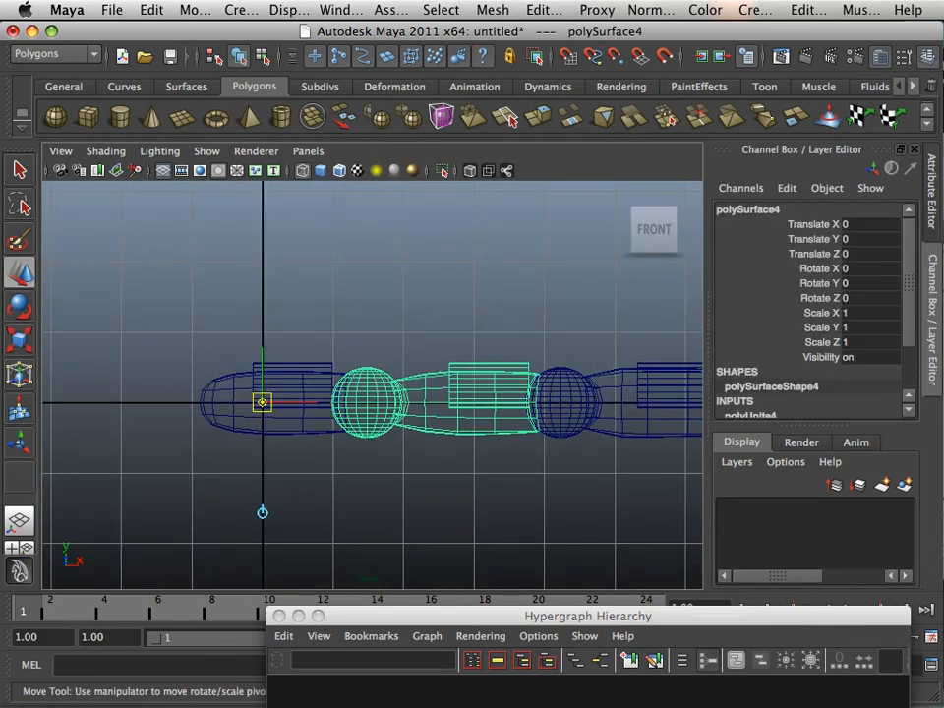
{"action": "middle_click_drag", "start_coordinate": [260, 510], "coordinate": [526, 512]}
{"action": "key", "text": "Insert"}
Select the combined third segment and move its pivot along X to its open outer end.
{"action": "scroll", "coordinate": [371, 385], "scroll_direction": "down", "scroll_amount": 3}
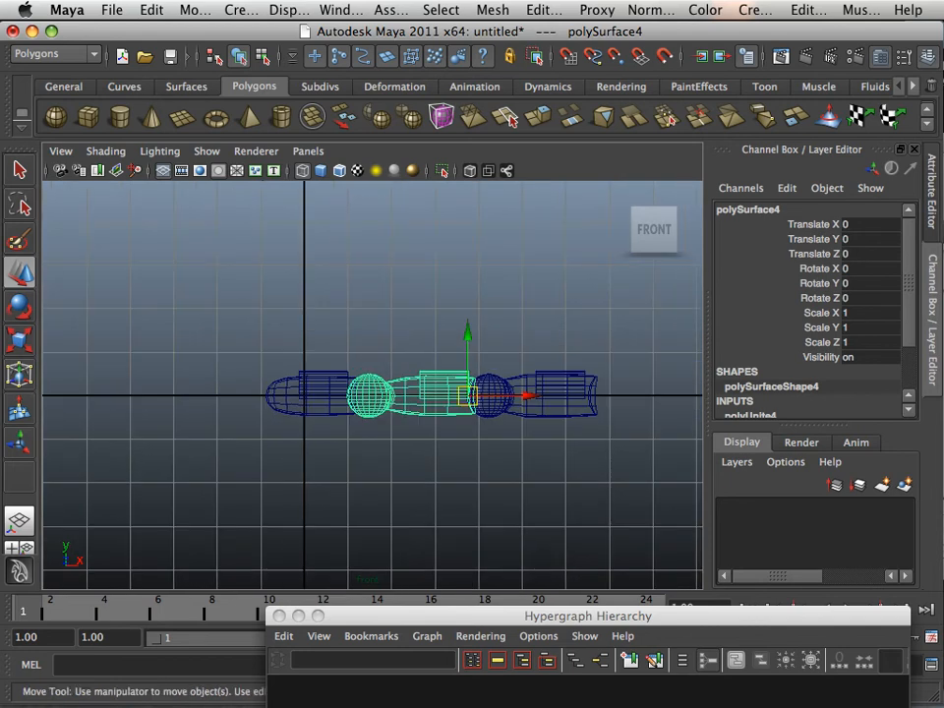
{"action": "left_click", "coordinate": [565, 398]}
{"action": "key", "text": "Insert"}
{"action": "left_click_drag", "start_coordinate": [359, 395], "coordinate": [359, 395]}
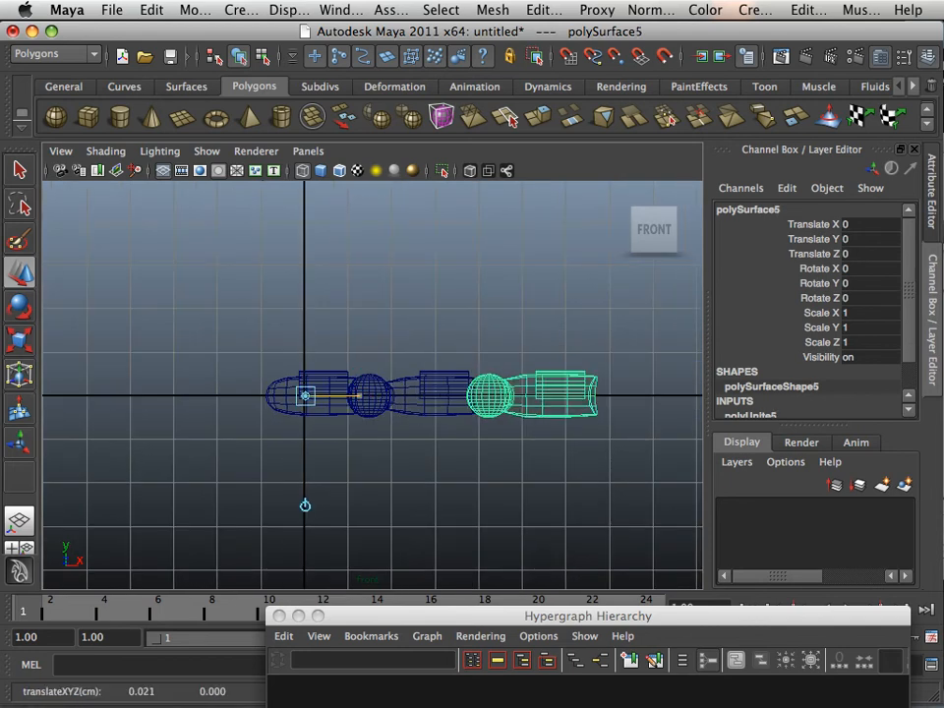
{"action": "middle_click_drag", "start_coordinate": [305, 505], "coordinate": [594, 505]}
{"action": "key", "text": "Insert"}
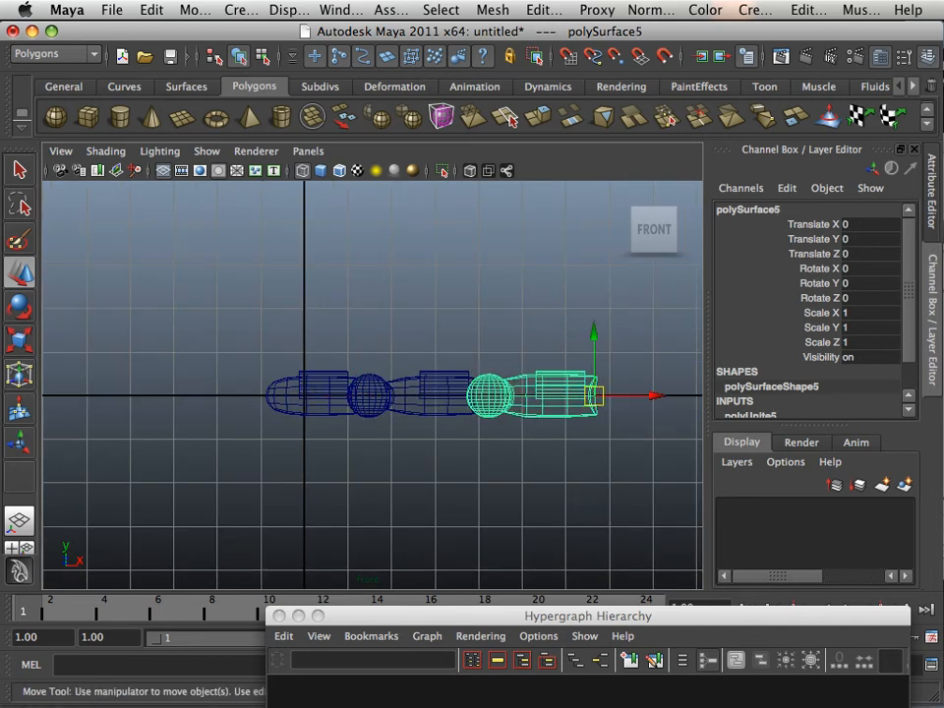
Reselect the combined second segment and shift its pivot along X to the second joint sphere's centre.
{"action": "left_click", "coordinate": [322, 394]}
{"action": "left_click", "coordinate": [449, 395]}
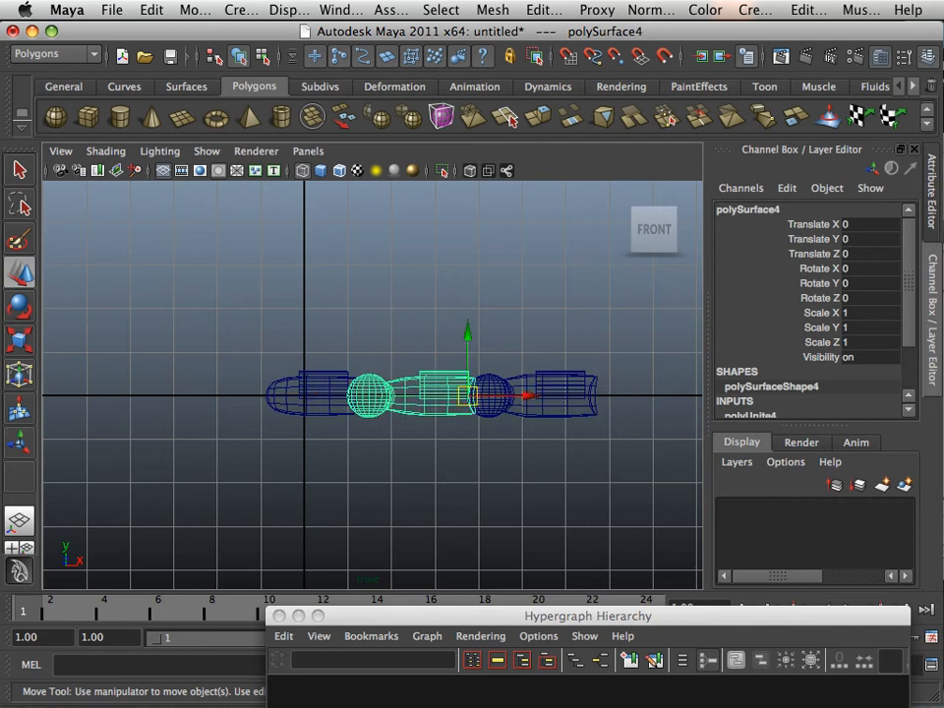
{"action": "key", "text": "Insert"}
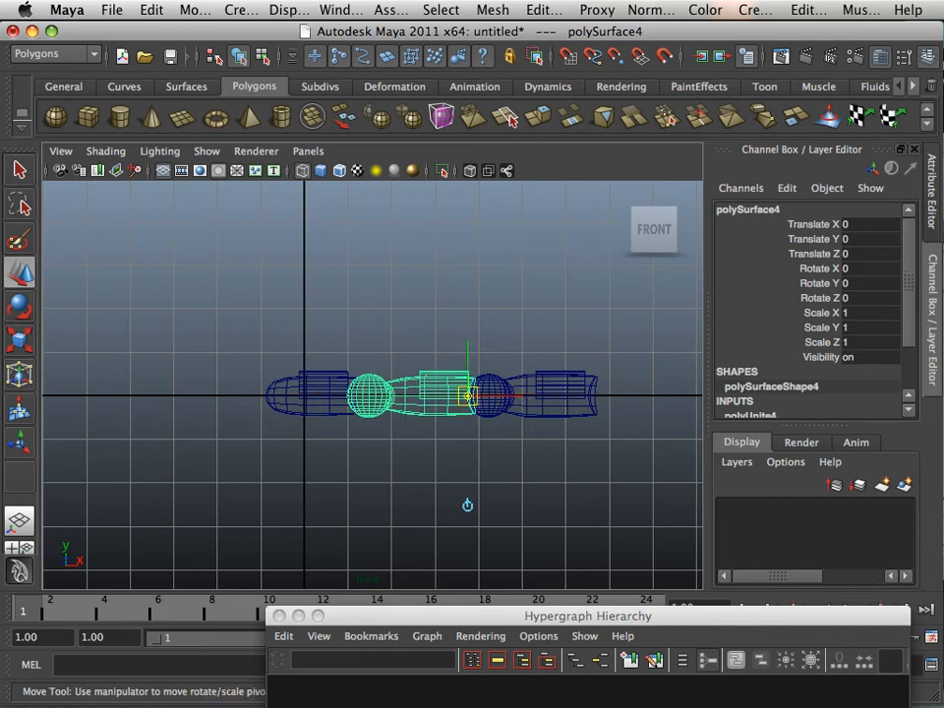
{"action": "middle_click_drag", "start_coordinate": [467, 505], "coordinate": [489, 504]}
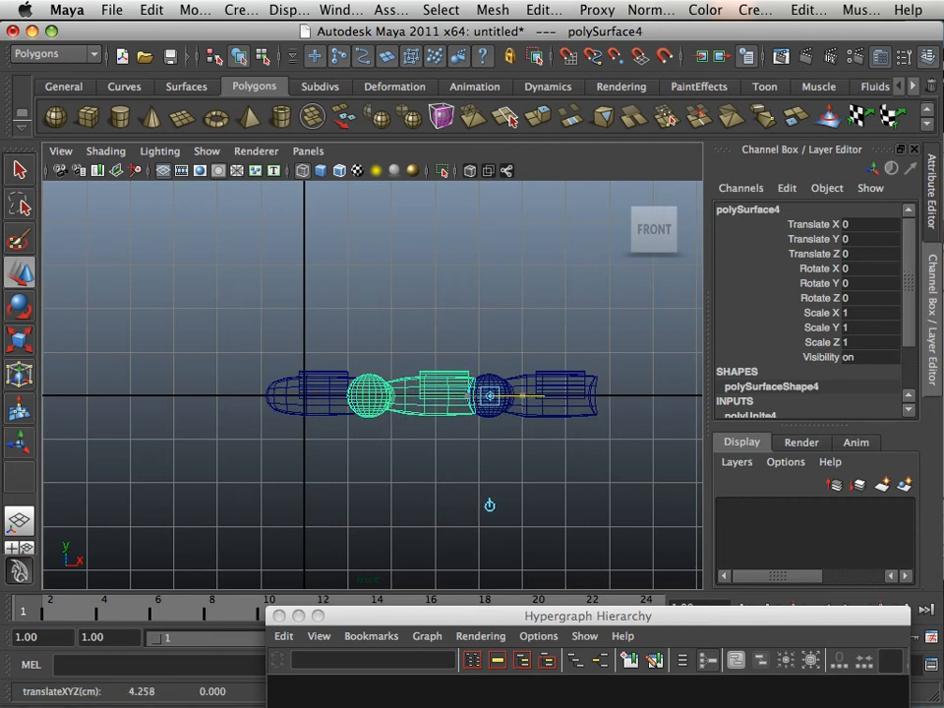
{"action": "key", "text": "Insert"}
Check the third segment's pivot in the perspective view, and rename the first segment Index_1.
{"action": "left_click", "coordinate": [558, 395]}
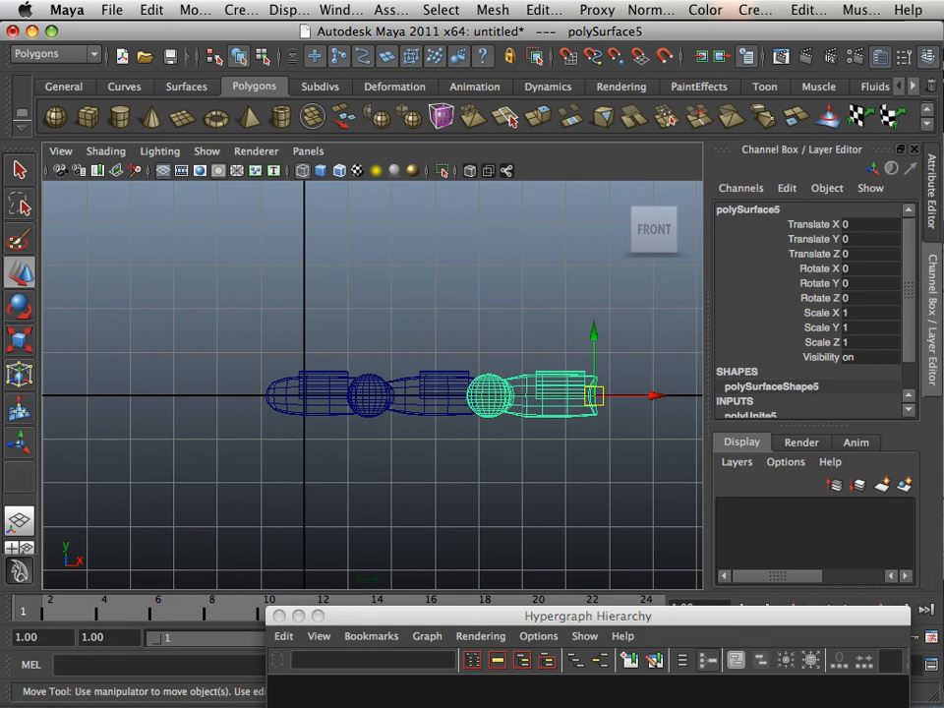
{"action": "key", "text": "space"}
{"action": "key", "text": "space"}
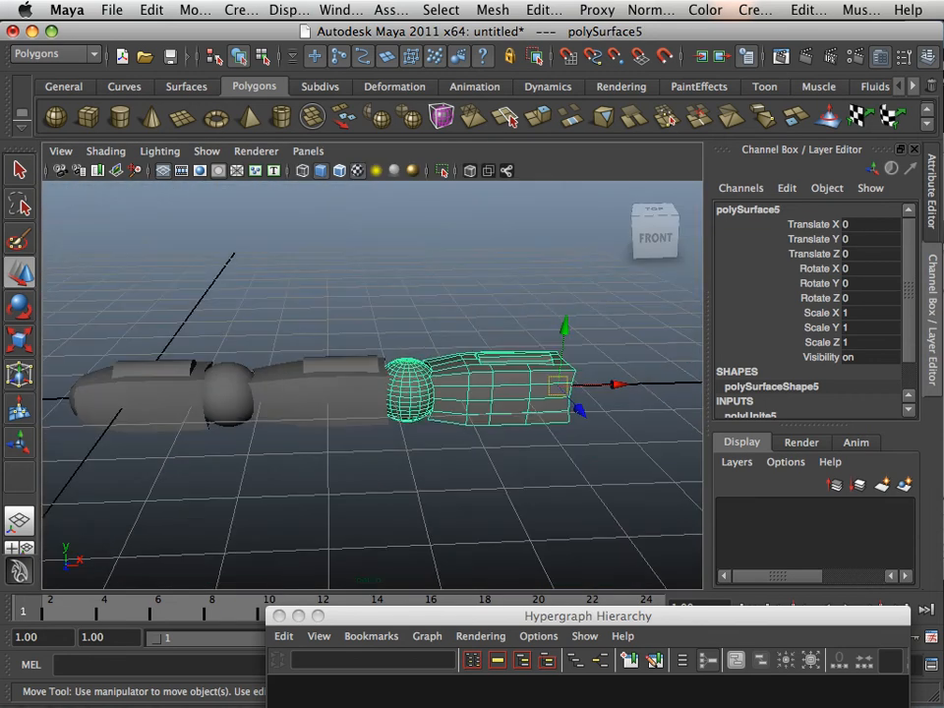
{"action": "middle_click_drag", "start_coordinate": [394, 403], "coordinate": [451, 382], "text": "alt"}
{"action": "left_click_drag", "start_coordinate": [450, 382], "coordinate": [433, 408], "text": "alt"}
{"action": "left_click", "coordinate": [186, 395]}
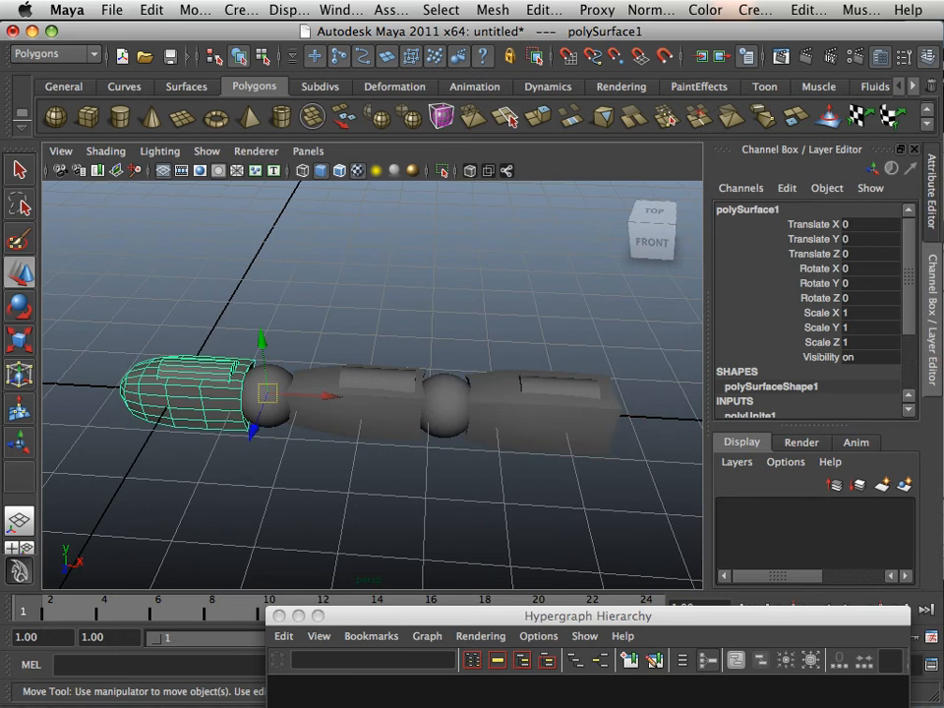
{"action": "left_click", "coordinate": [751, 210]}
{"action": "double_click", "coordinate": [749, 209]}
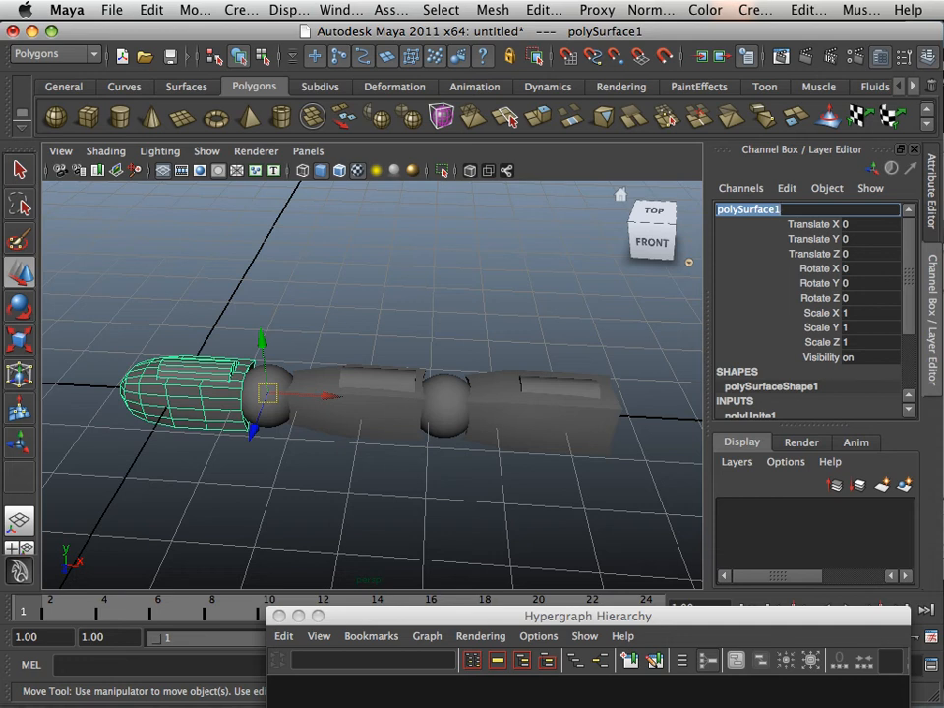
{"action": "key", "text": "BackSpace"}
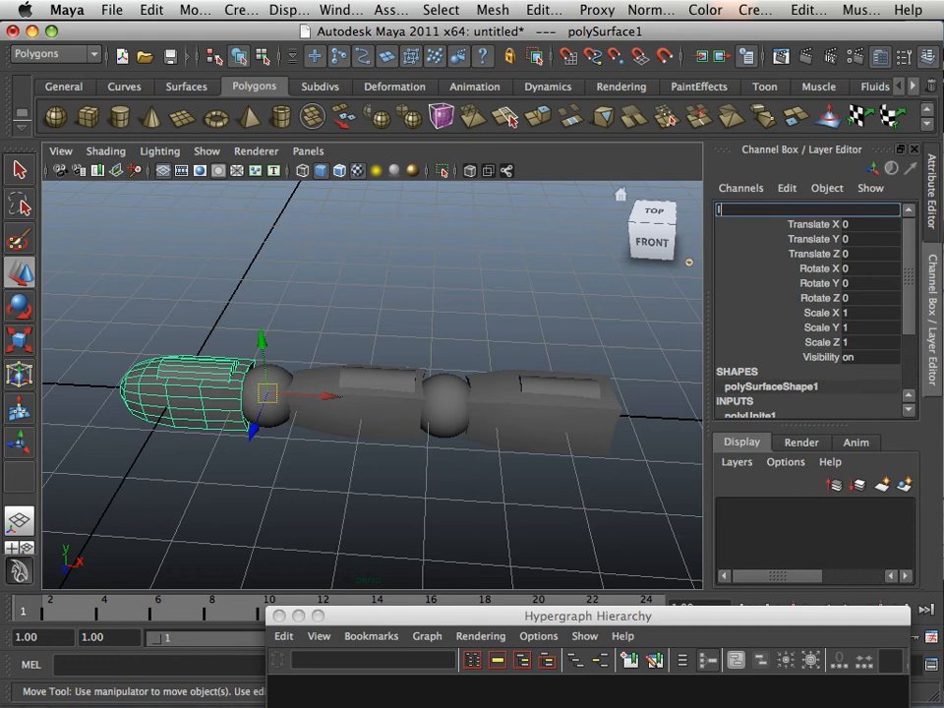
{"action": "type", "text": "Index_1"}
{"action": "key", "text": "Return"}
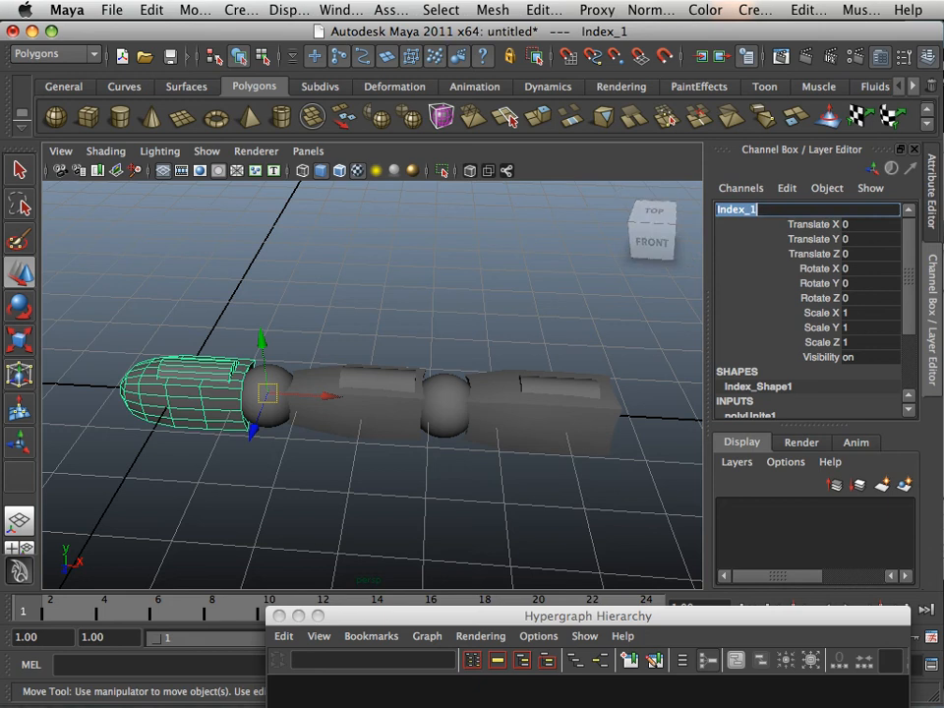
Rename the combined second segment Index_2.
{"action": "left_click", "coordinate": [359, 403]}
{"action": "left_click", "coordinate": [749, 209]}
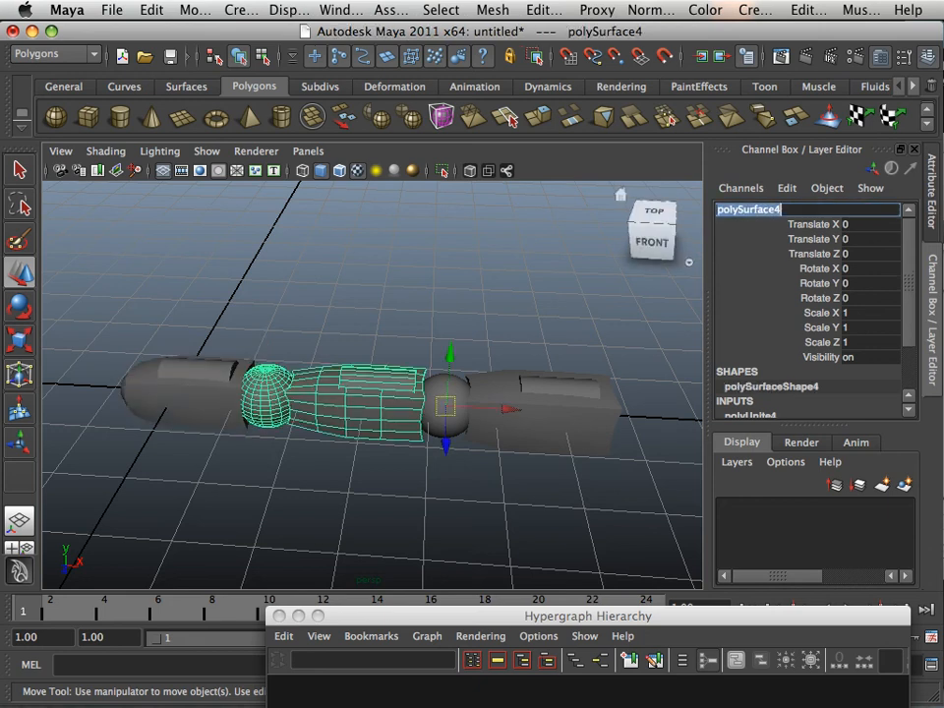
{"action": "type", "text": "Index_1"}
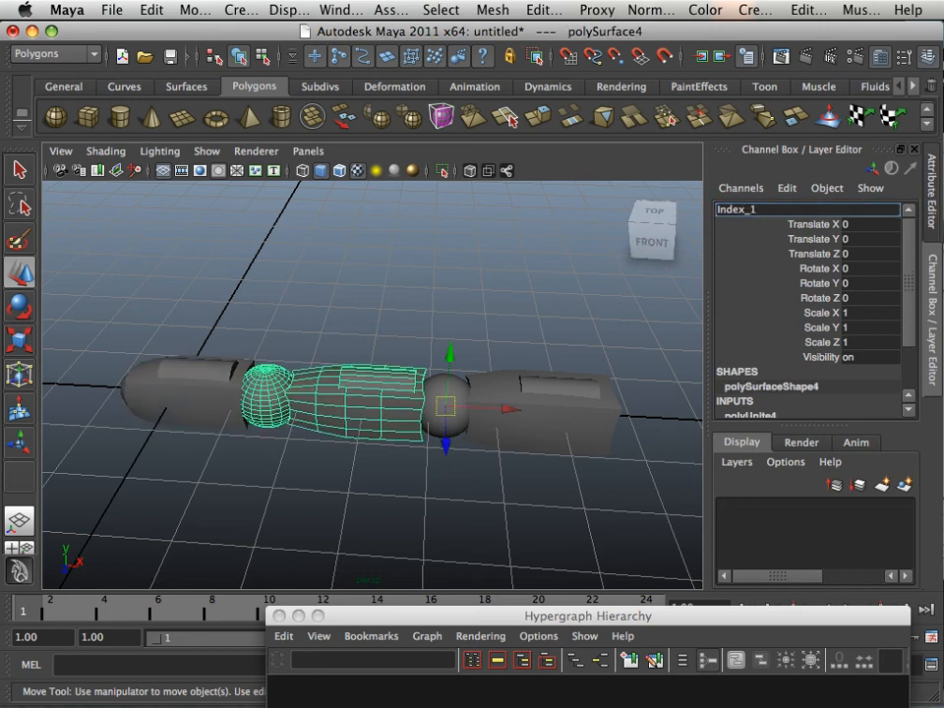
{"action": "key", "text": "Return"}
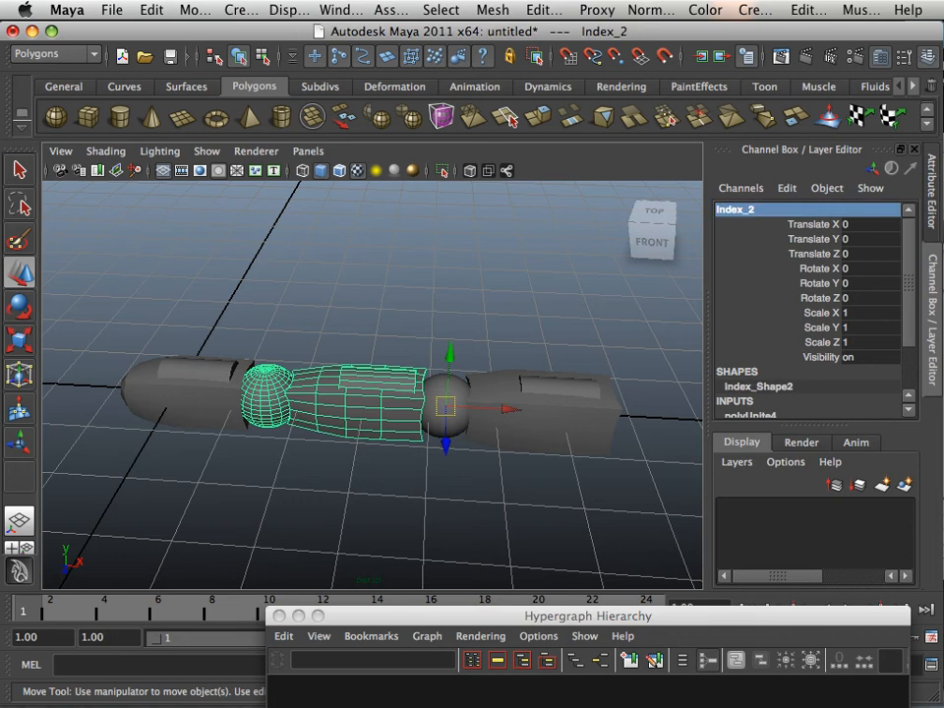
Rename the combined third segment Index_3.
{"action": "left_click", "coordinate": [553, 413]}
{"action": "left_click", "coordinate": [751, 210]}
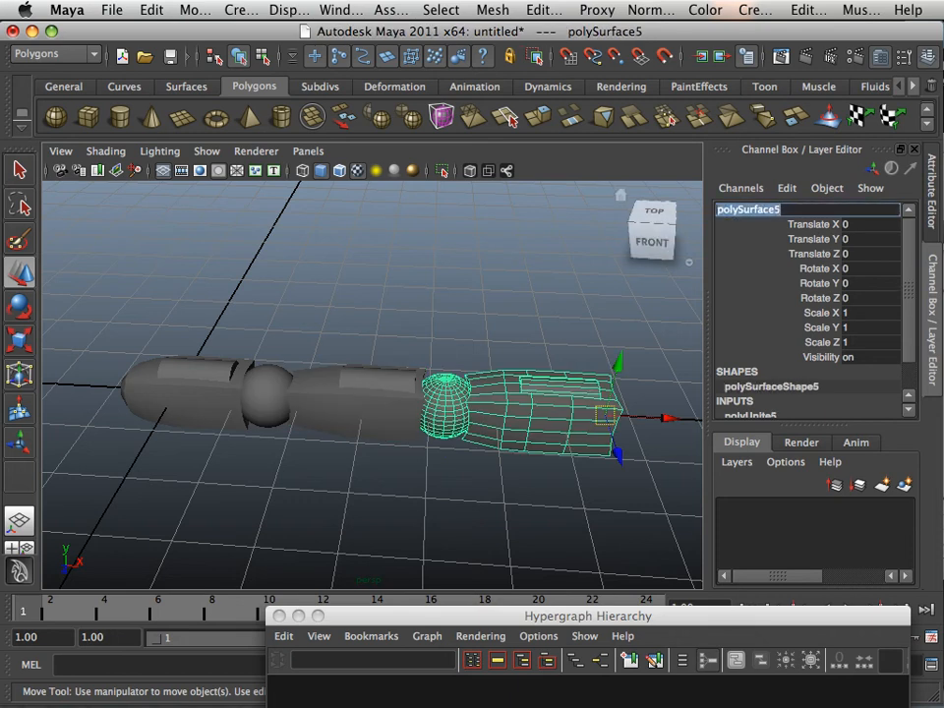
{"action": "type", "text": "Index_3"}
{"action": "key", "text": "Return"}
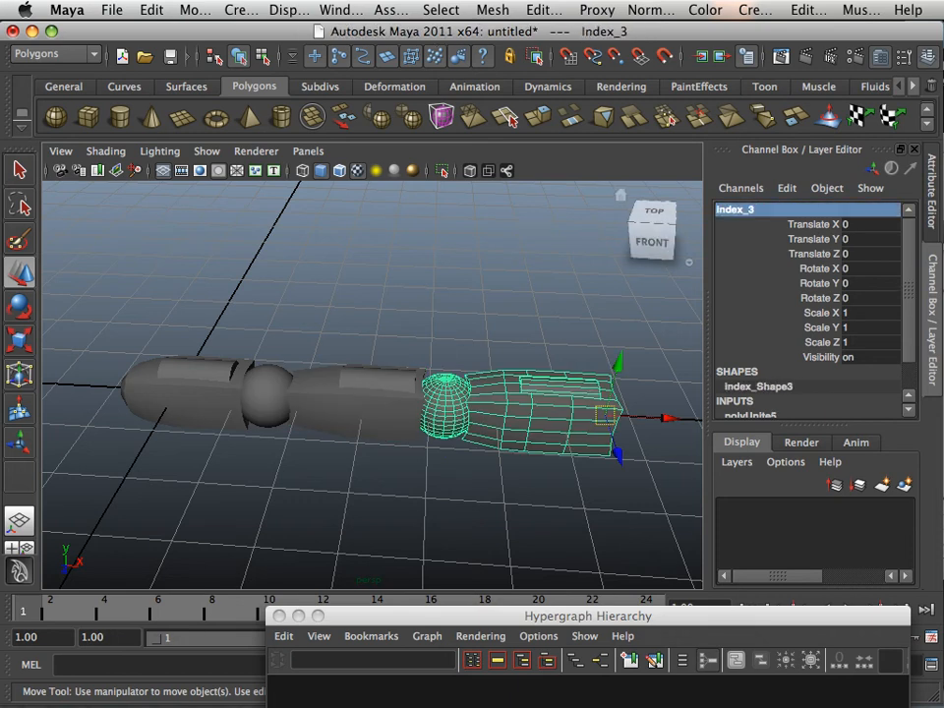
{"action": "left_click", "coordinate": [189, 398]}
{"action": "left_click", "coordinate": [356, 405], "text": "shift"}
{"action": "scroll", "coordinate": [372, 403], "scroll_direction": "up", "scroll_amount": 3}
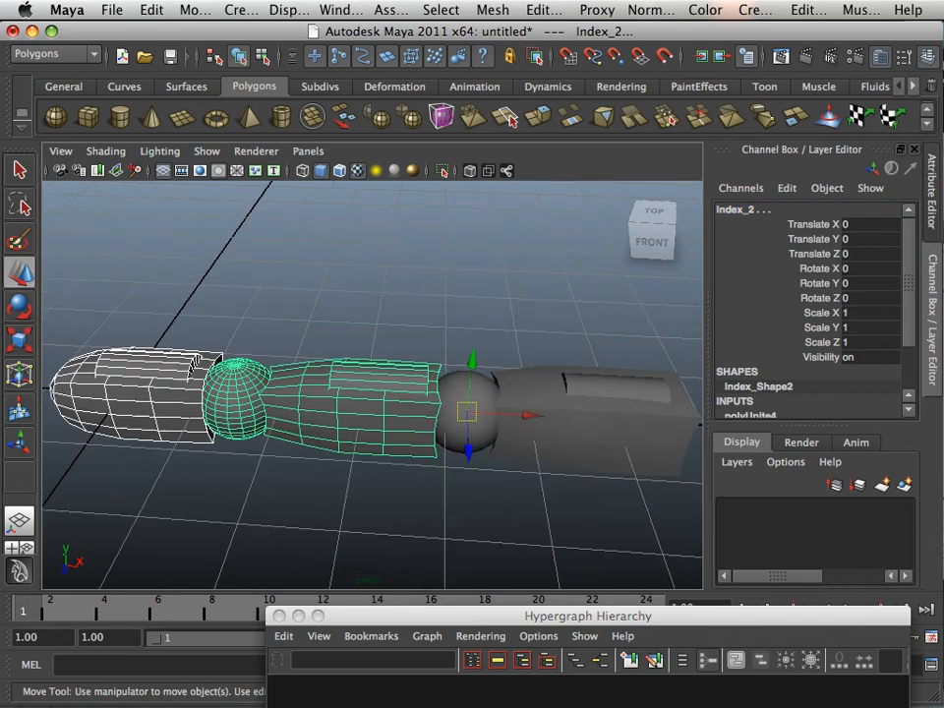
{"action": "scroll", "coordinate": [373, 403], "scroll_direction": "down", "scroll_amount": 3}
{"action": "left_click", "coordinate": [344, 492]}
{"action": "left_click", "coordinate": [356, 405]}
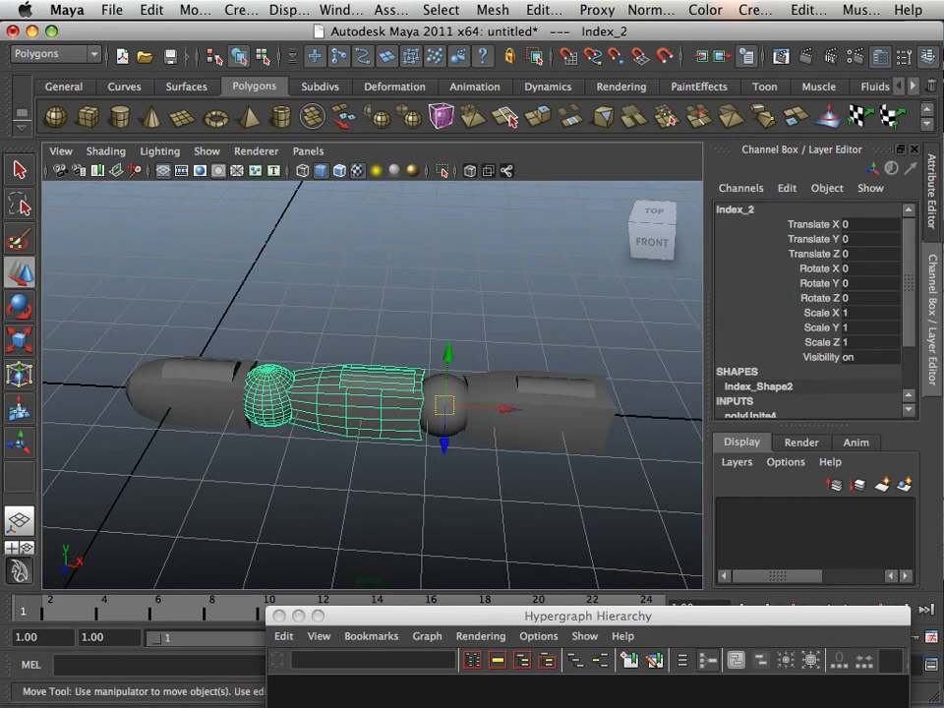
{"action": "left_click", "coordinate": [197, 395]}
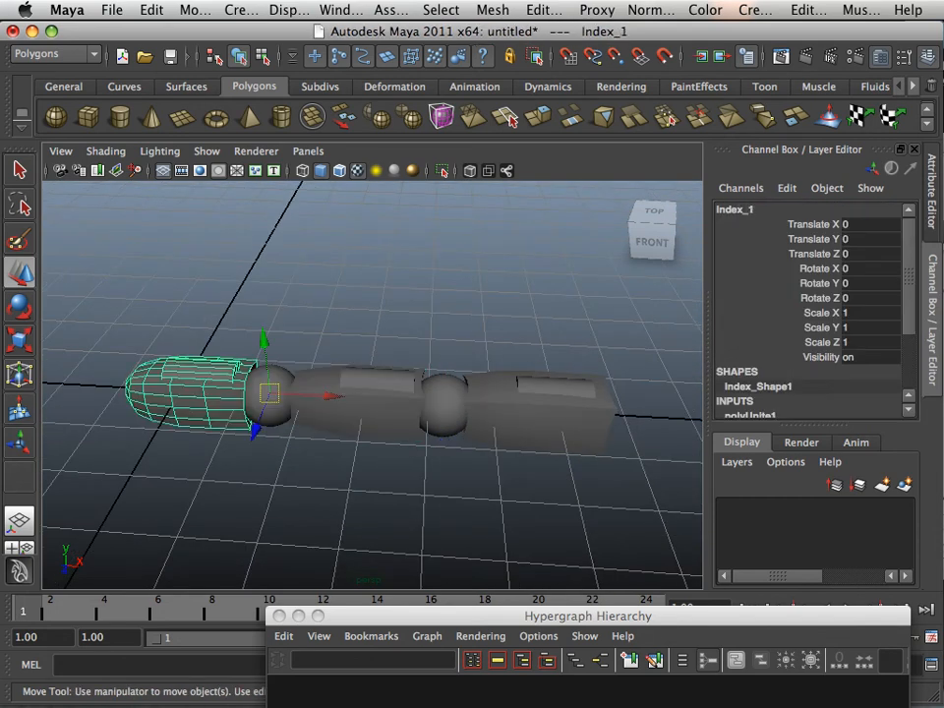
{"action": "left_click", "coordinate": [356, 405], "text": "shift"}
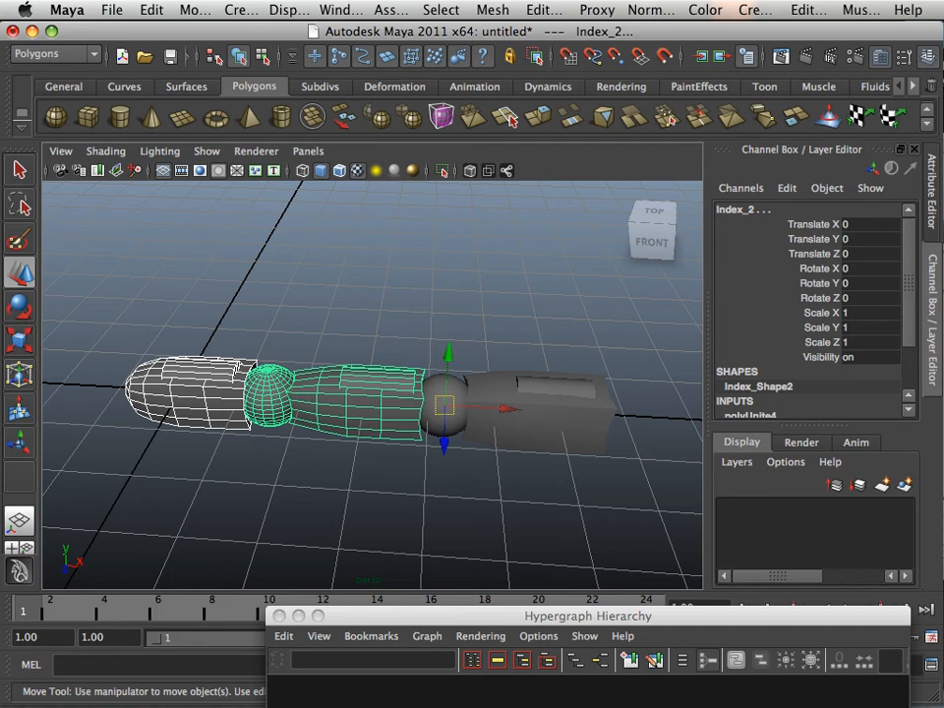
{"action": "left_click", "coordinate": [295, 492]}
Parent the fingertip segment Index_1 under Index_2.
{"action": "left_click", "coordinate": [197, 396]}
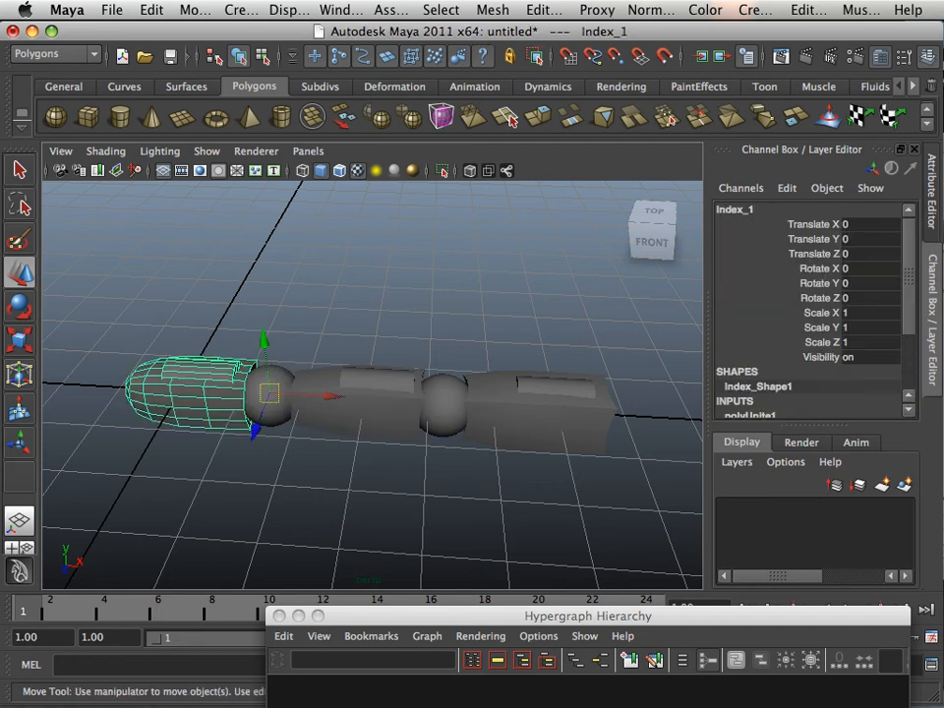
{"action": "left_click", "coordinate": [356, 405], "text": "shift"}
{"action": "key", "text": "p"}
Parent Index_2 under Index_3 and select the top of the finger's hierarchy.
{"action": "left_click", "coordinate": [334, 492]}
{"action": "left_click", "coordinate": [362, 408]}
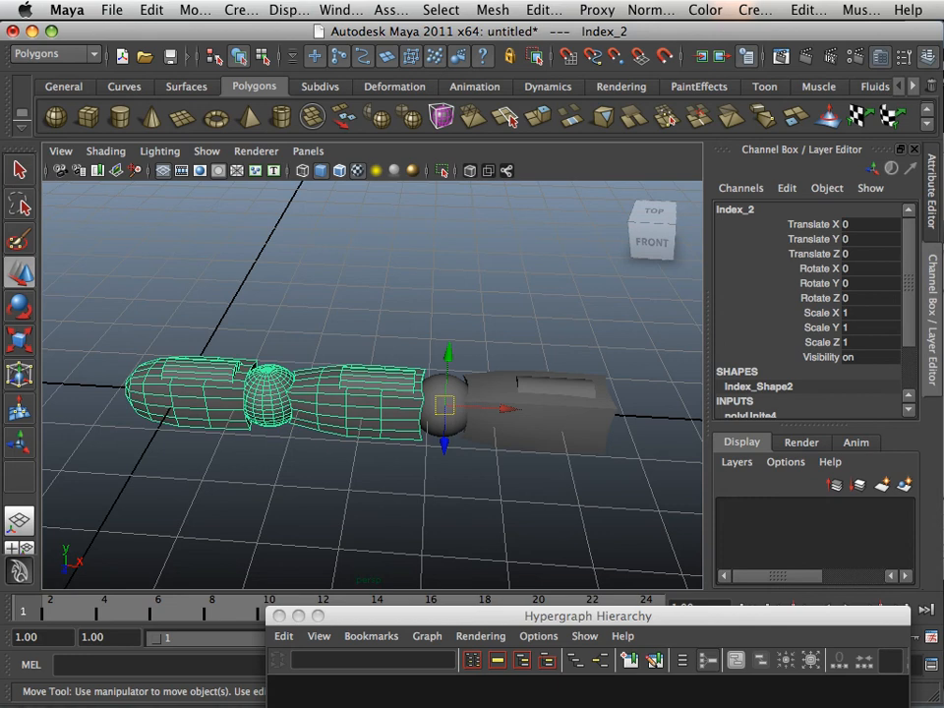
{"action": "left_click", "coordinate": [551, 405], "text": "shift"}
{"action": "key", "text": "p"}
{"action": "key", "text": "Up"}
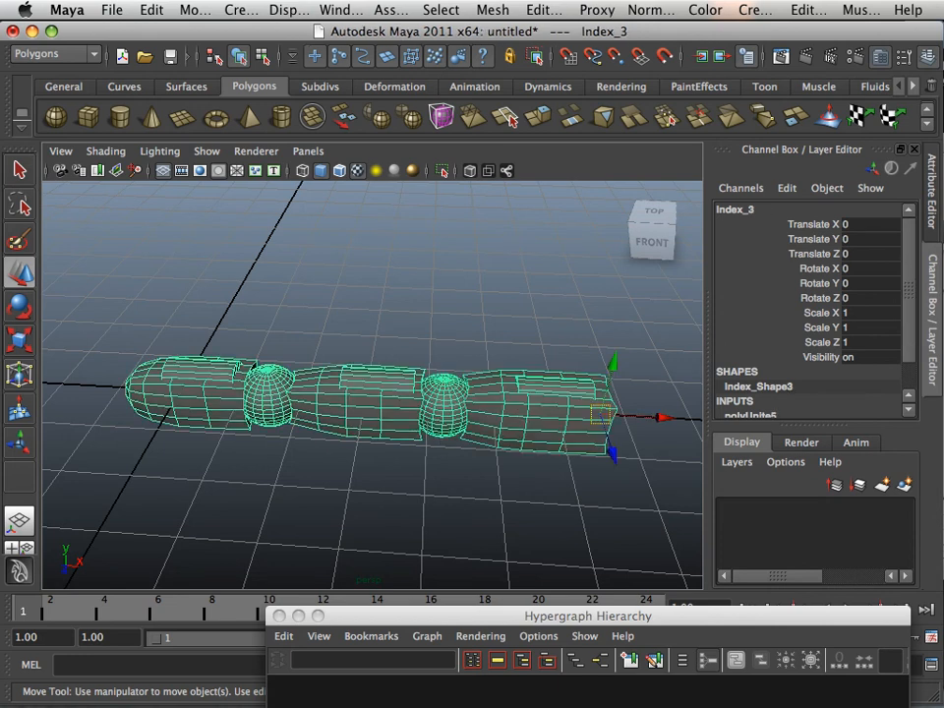
Delete the construction history of the parented finger chain.
{"action": "left_click_drag", "start_coordinate": [423, 413], "coordinate": [434, 325], "text": "alt"}
{"action": "middle_click_drag", "start_coordinate": [434, 324], "coordinate": [394, 360], "text": "alt"}
{"action": "left_click_drag", "start_coordinate": [394, 359], "coordinate": [215, 398], "text": "alt"}
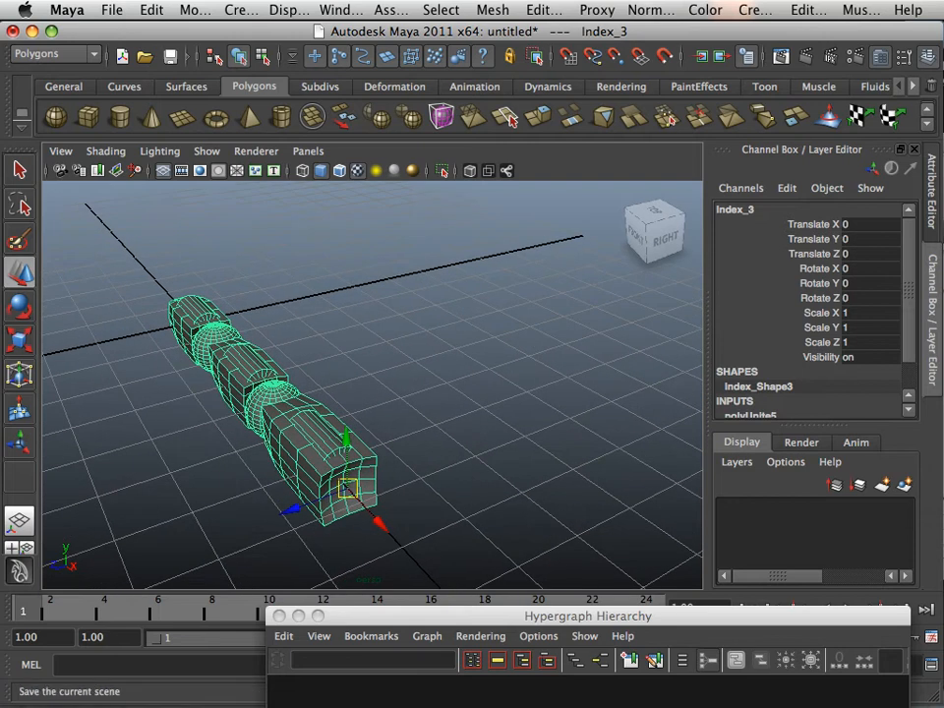
{"action": "left_click", "coordinate": [152, 10]}
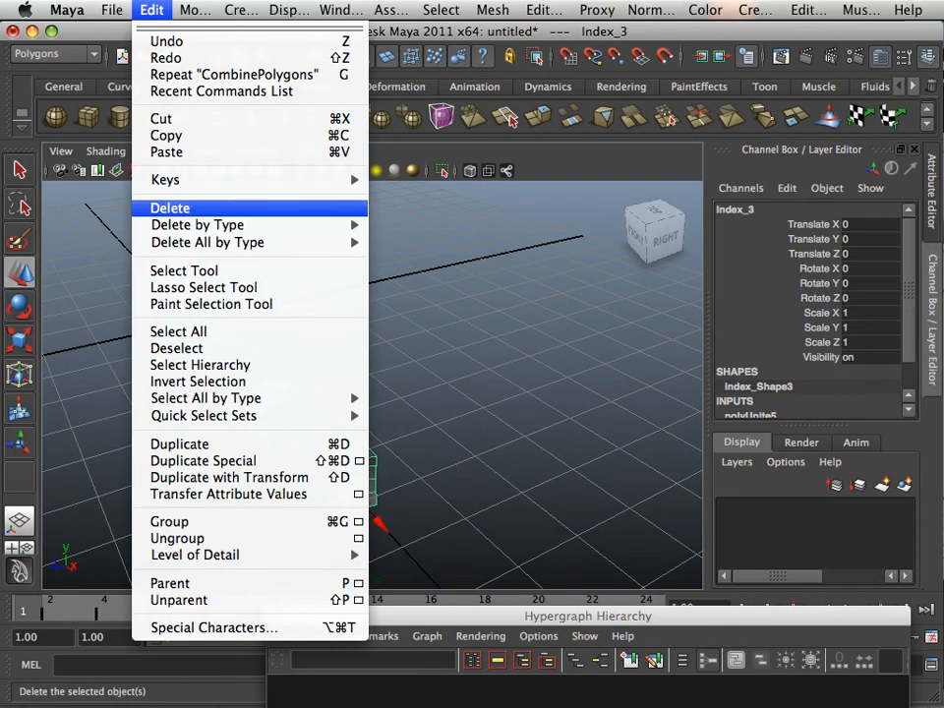
{"action": "mouse_move", "coordinate": [226, 225]}
{"action": "left_click", "coordinate": [409, 234]}
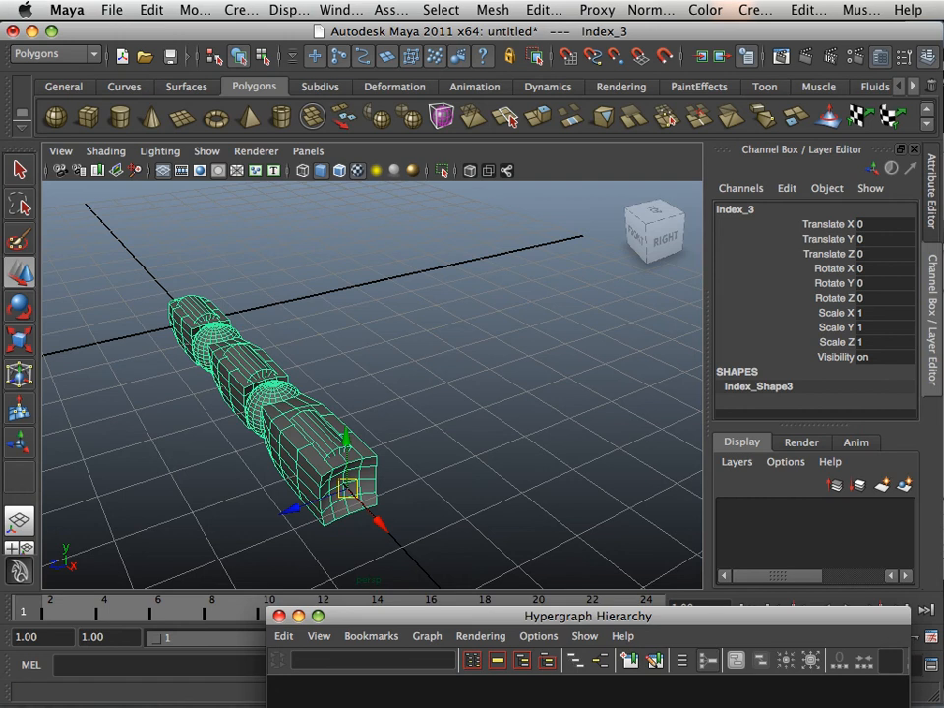
Examine the finger's parenting in the Hypergraph Hierarchy, reselect Index_3, and move the hierarchy window clear of the model.
{"action": "left_click_drag", "start_coordinate": [670, 615], "coordinate": [660, 241]}
{"action": "left_click_drag", "start_coordinate": [392, 413], "coordinate": [481, 503]}
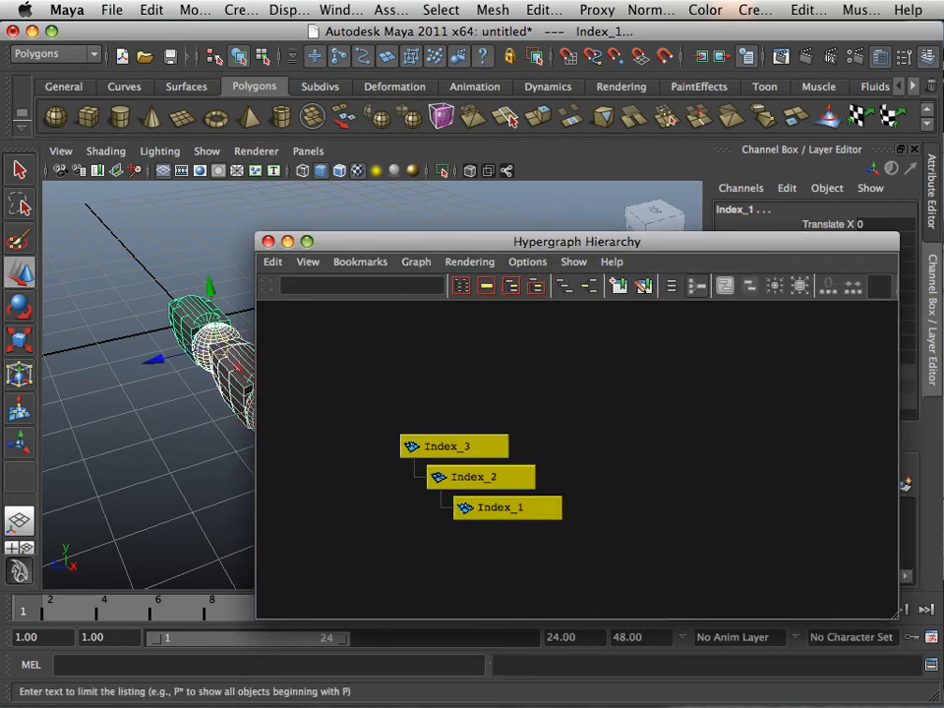
{"action": "left_click_drag", "start_coordinate": [368, 241], "coordinate": [601, 277]}
{"action": "left_click", "coordinate": [423, 374]}
{"action": "left_click", "coordinate": [319, 438]}
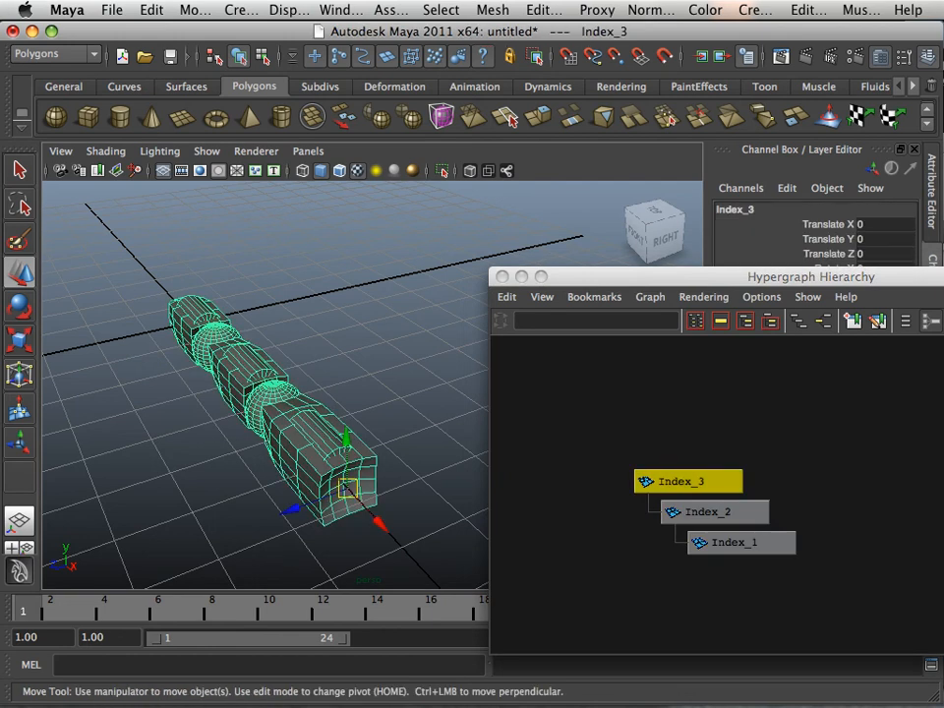
{"action": "left_click_drag", "start_coordinate": [602, 278], "coordinate": [512, 563]}
In the front view, rotate Index_3 about -65 degrees around Z to swing the whole finger upright.
{"action": "left_click_drag", "start_coordinate": [423, 433], "coordinate": [545, 413], "text": "alt"}
{"action": "scroll", "coordinate": [374, 374], "scroll_direction": "down", "scroll_amount": 5}
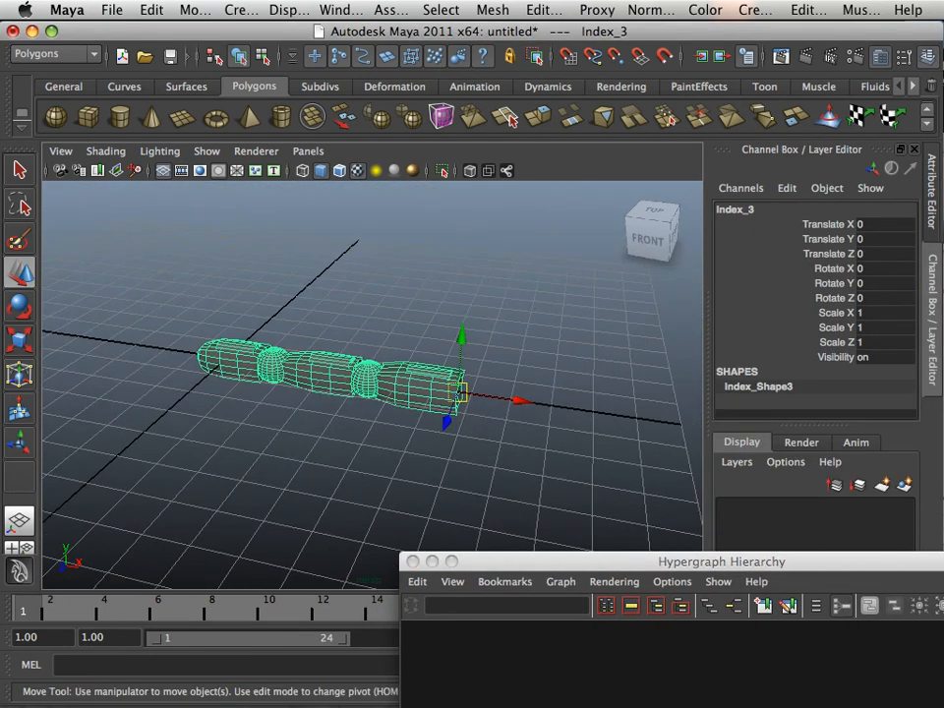
{"action": "key", "text": "space"}
{"action": "key", "text": "space"}
{"action": "left_click_drag", "start_coordinate": [339, 462], "coordinate": [192, 474], "text": "alt"}
{"action": "key", "text": "e"}
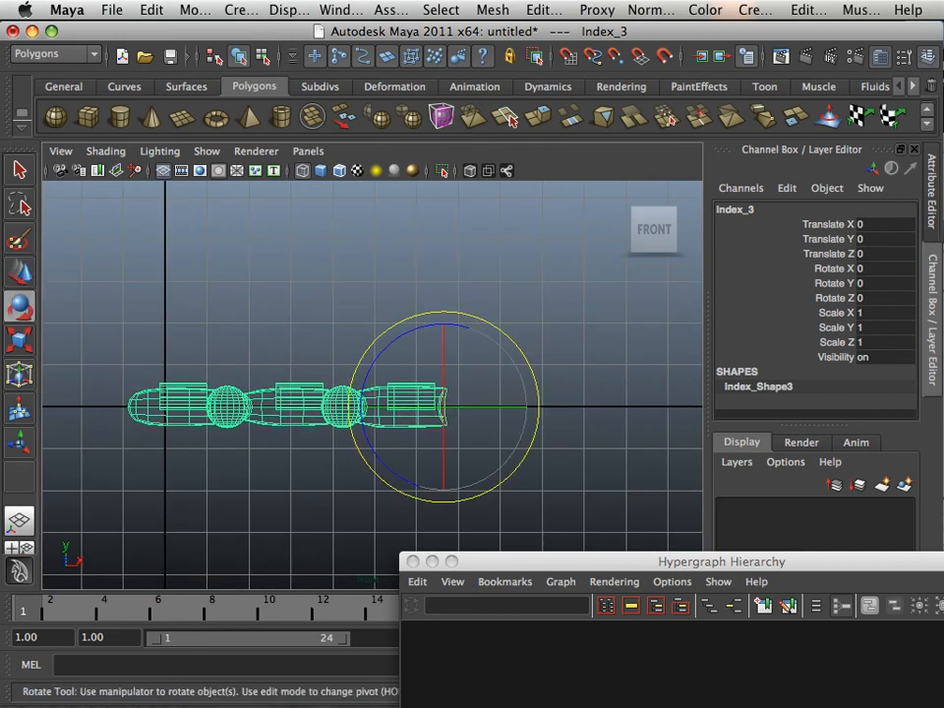
{"action": "left_click_drag", "start_coordinate": [519, 349], "coordinate": [529, 451]}
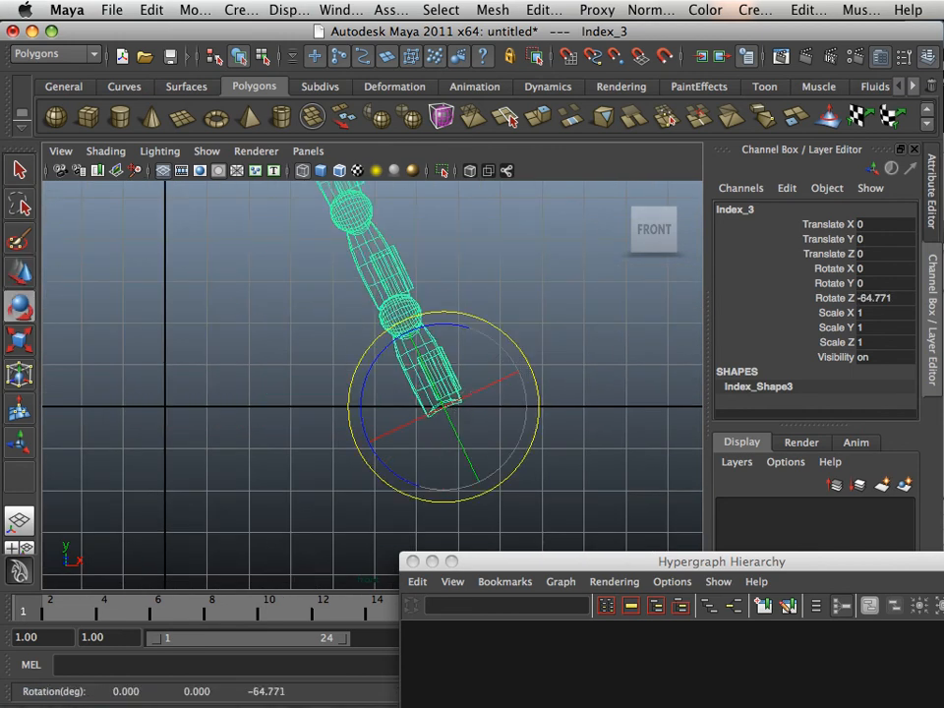
Rotate Index_2 about 78 degrees around Z to bend the finger at its second joint.
{"action": "middle_click_drag", "start_coordinate": [527, 432], "coordinate": [532, 525], "text": "alt"}
{"action": "left_click", "coordinate": [521, 344]}
{"action": "left_click", "coordinate": [395, 359]}
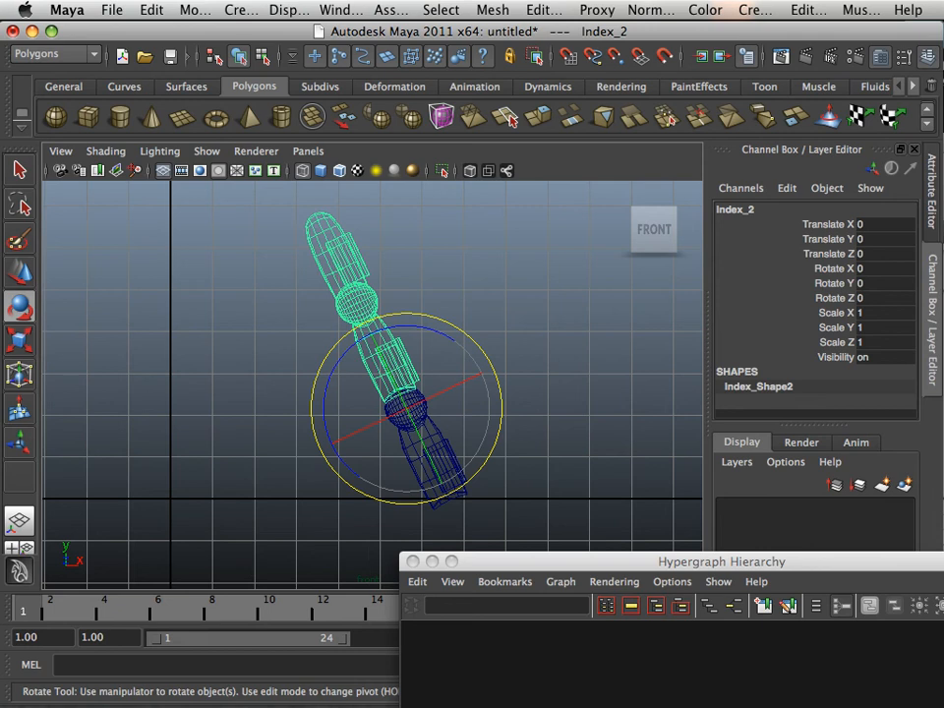
{"action": "left_click_drag", "start_coordinate": [493, 369], "coordinate": [389, 316]}
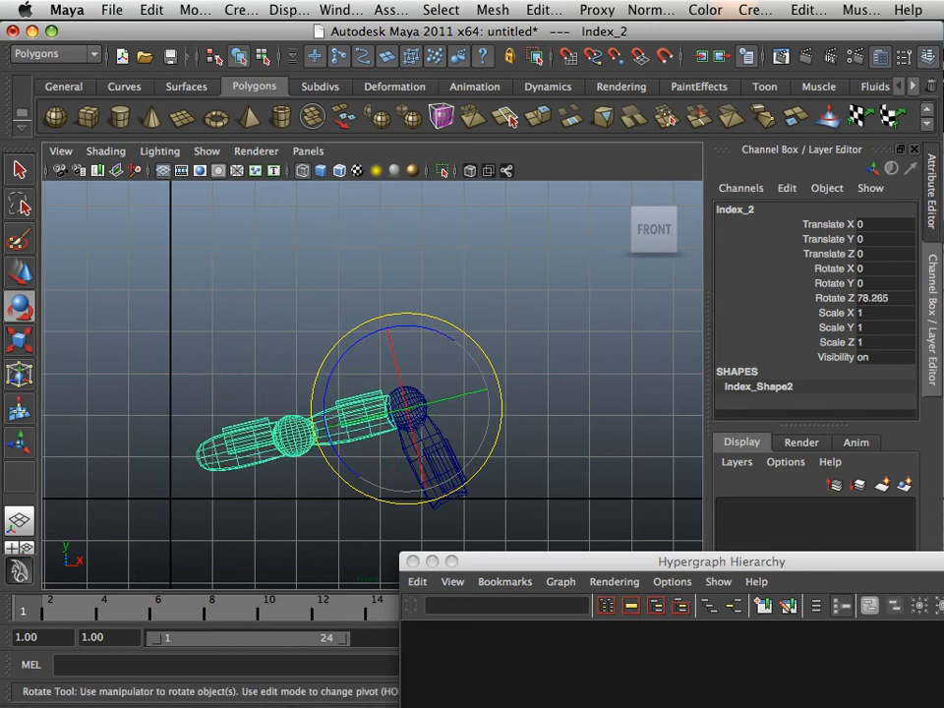
Rotate Index_1 about 67 degrees around Z to bend the fingertip down, and deselect it.
{"action": "left_click", "coordinate": [297, 330]}
{"action": "left_click", "coordinate": [250, 433]}
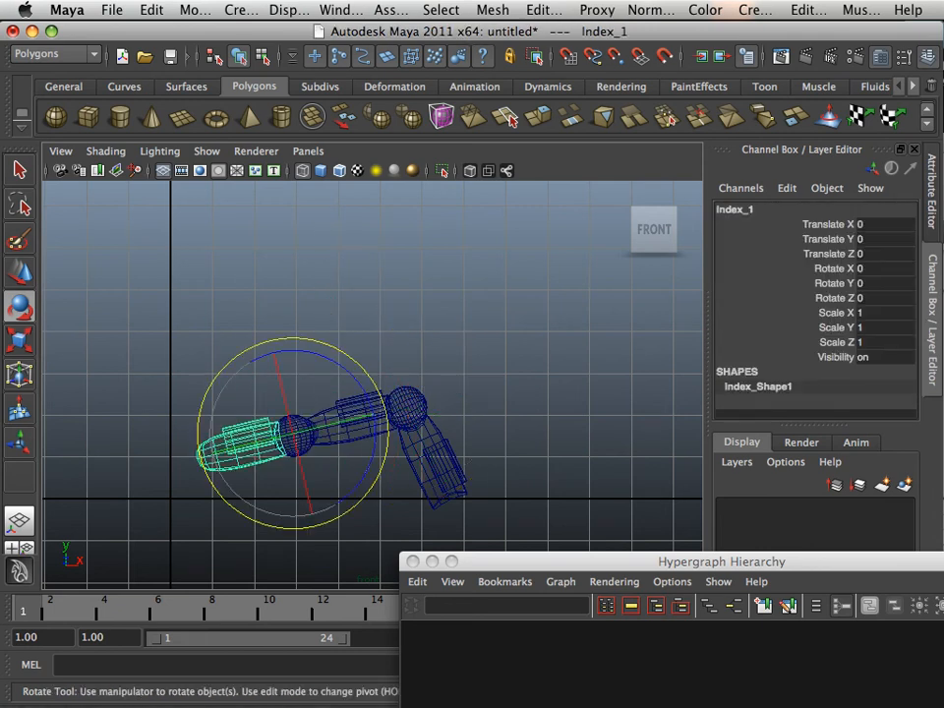
{"action": "left_click_drag", "start_coordinate": [314, 351], "coordinate": [227, 381]}
{"action": "left_click", "coordinate": [393, 307]}
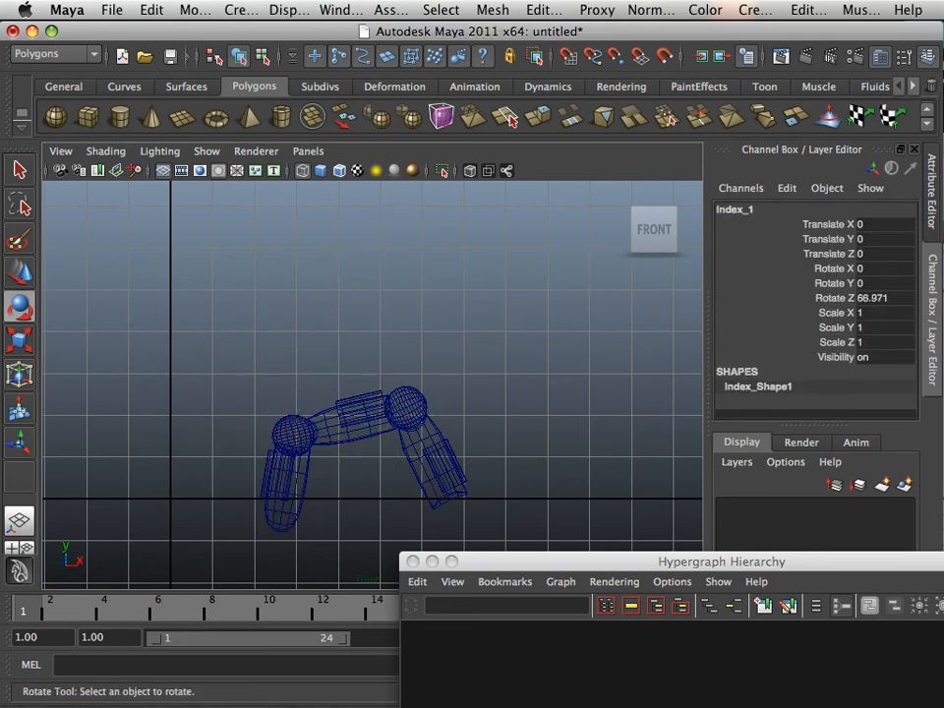
Examine the bent finger's joints in the perspective view from several angles and distances.
{"action": "key", "text": "space"}
{"action": "key", "text": "space"}
{"action": "left_click_drag", "start_coordinate": [373, 383], "coordinate": [413, 389], "text": "alt"}
{"action": "middle_click_drag", "start_coordinate": [413, 379], "coordinate": [337, 456], "text": "alt"}
{"action": "left_click_drag", "start_coordinate": [338, 456], "coordinate": [256, 413], "text": "alt"}
{"action": "right_click_drag", "start_coordinate": [256, 413], "coordinate": [361, 413], "text": "alt"}
{"action": "middle_click_drag", "start_coordinate": [361, 413], "coordinate": [469, 524], "text": "alt"}
{"action": "left_click_drag", "start_coordinate": [432, 423], "coordinate": [392, 471], "text": "alt"}
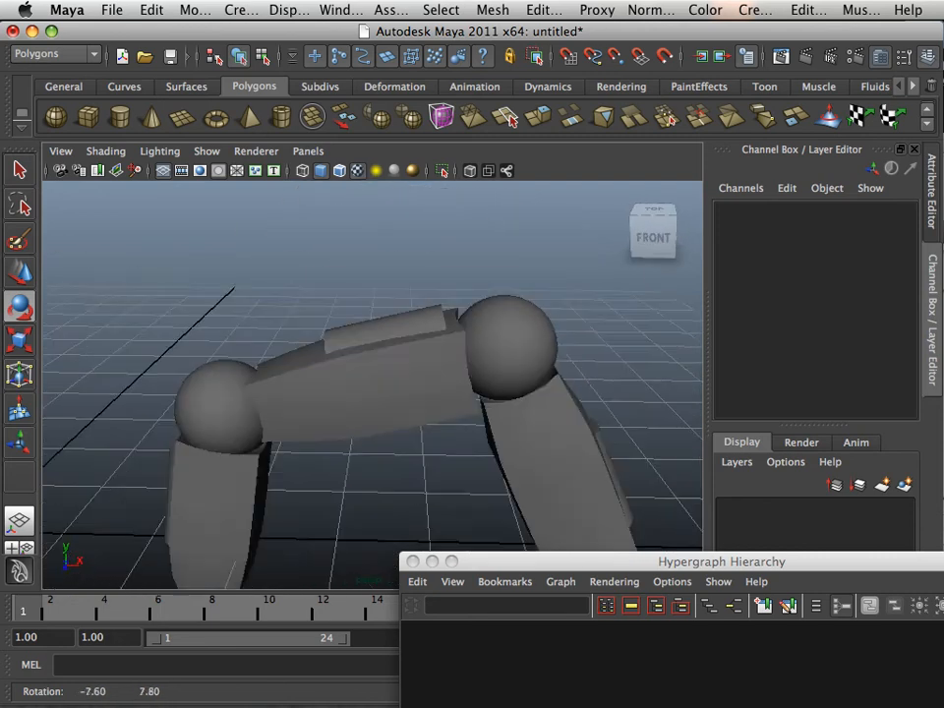
{"action": "right_click_drag", "start_coordinate": [392, 472], "coordinate": [257, 472], "text": "alt"}
{"action": "middle_click_drag", "start_coordinate": [301, 433], "coordinate": [257, 420], "text": "alt"}
Select all three finger segments and reset their Rotate Z to 0 to straighten the finger.
{"action": "left_click_drag", "start_coordinate": [165, 287], "coordinate": [481, 479]}
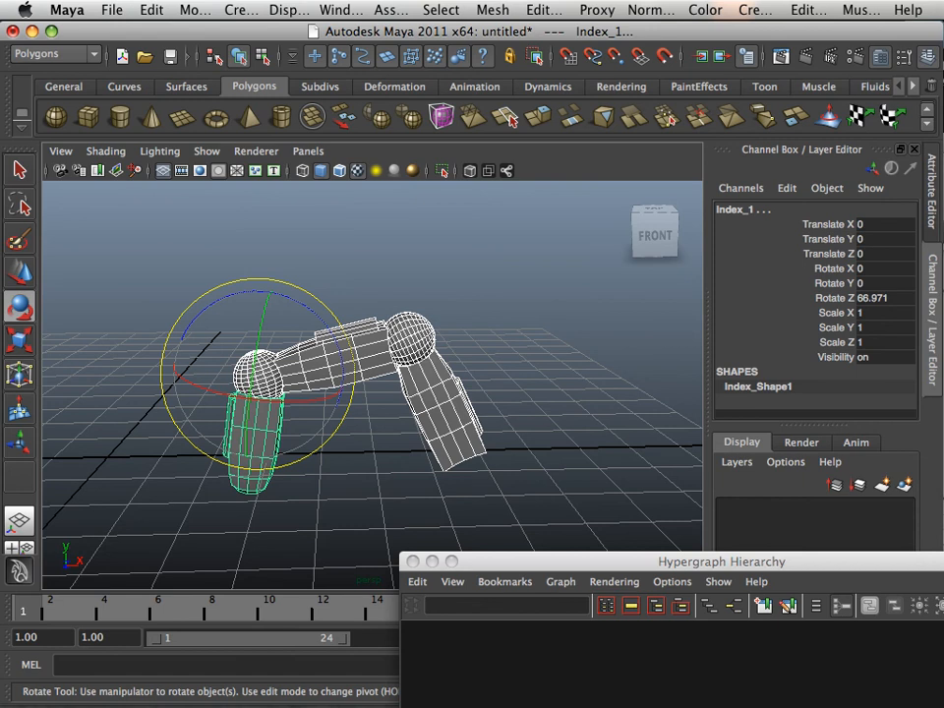
{"action": "left_click", "coordinate": [885, 298]}
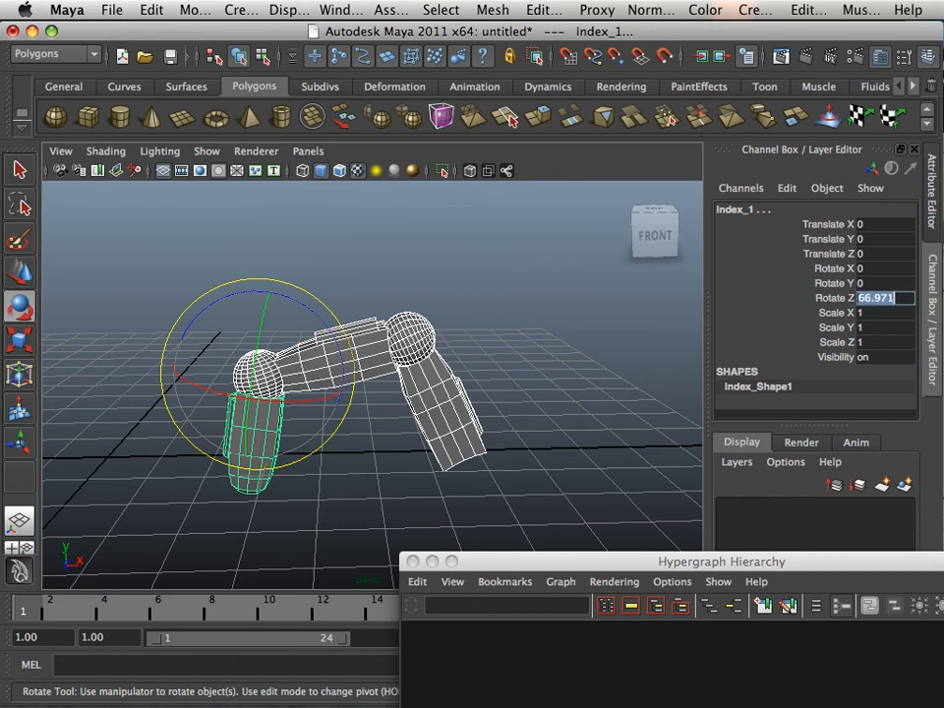
{"action": "type", "text": "0"}
{"action": "key", "text": "Return"}
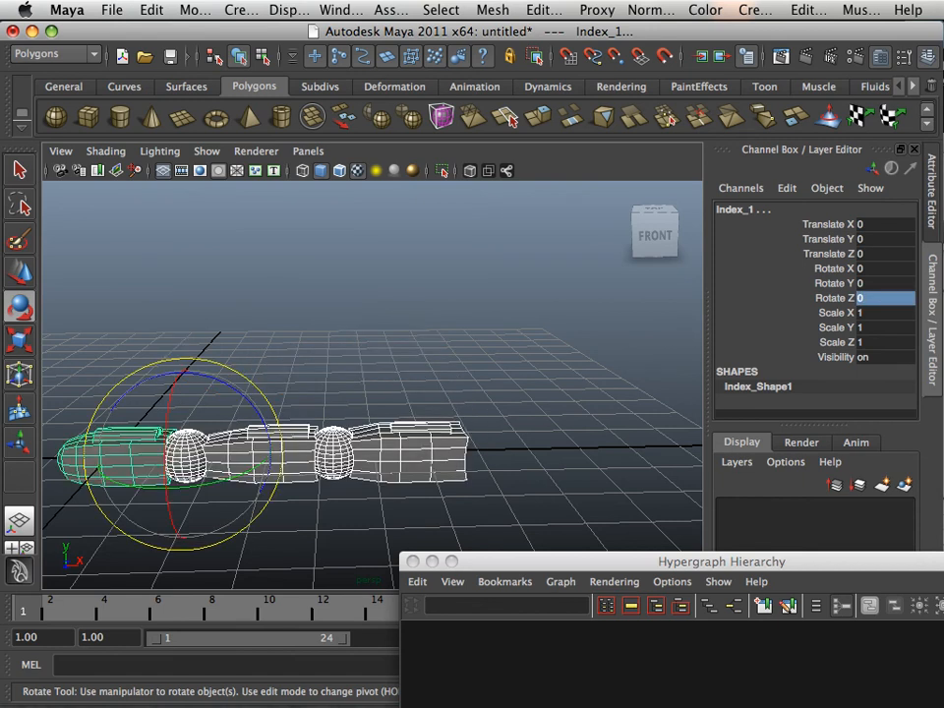
Duplicate the whole finger from Index_3 and move the copy beside the original, about 0.07 in X and -1.36 in Z.
{"action": "middle_click_drag", "start_coordinate": [373, 413], "coordinate": [423, 379], "text": "alt"}
{"action": "left_click_drag", "start_coordinate": [423, 379], "coordinate": [381, 366], "text": "alt"}
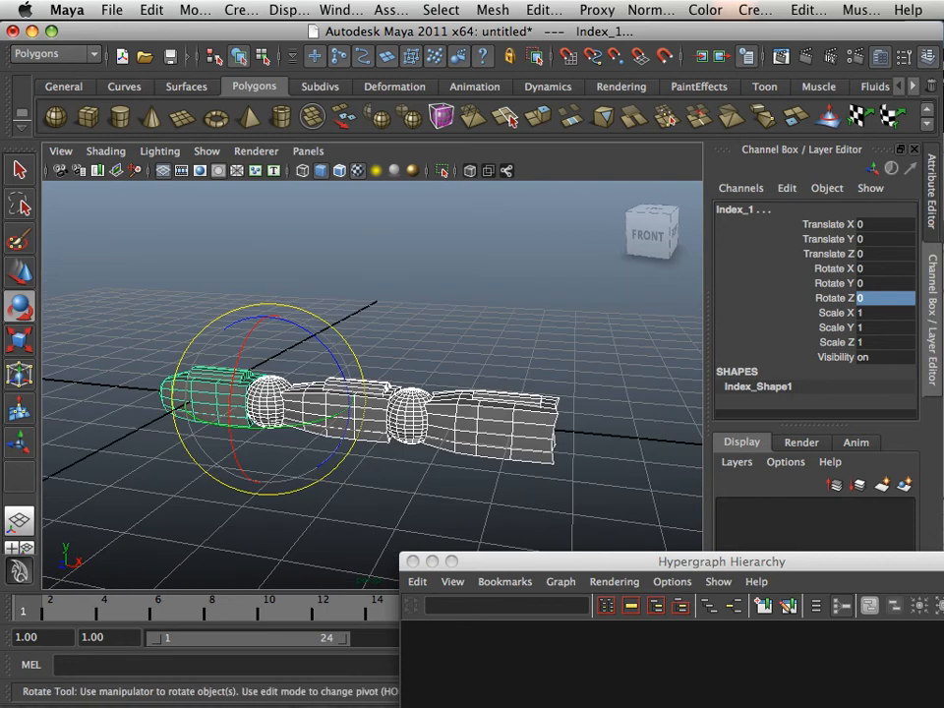
{"action": "key", "text": "w"}
{"action": "scroll", "coordinate": [371, 385], "scroll_direction": "down", "scroll_amount": 5}
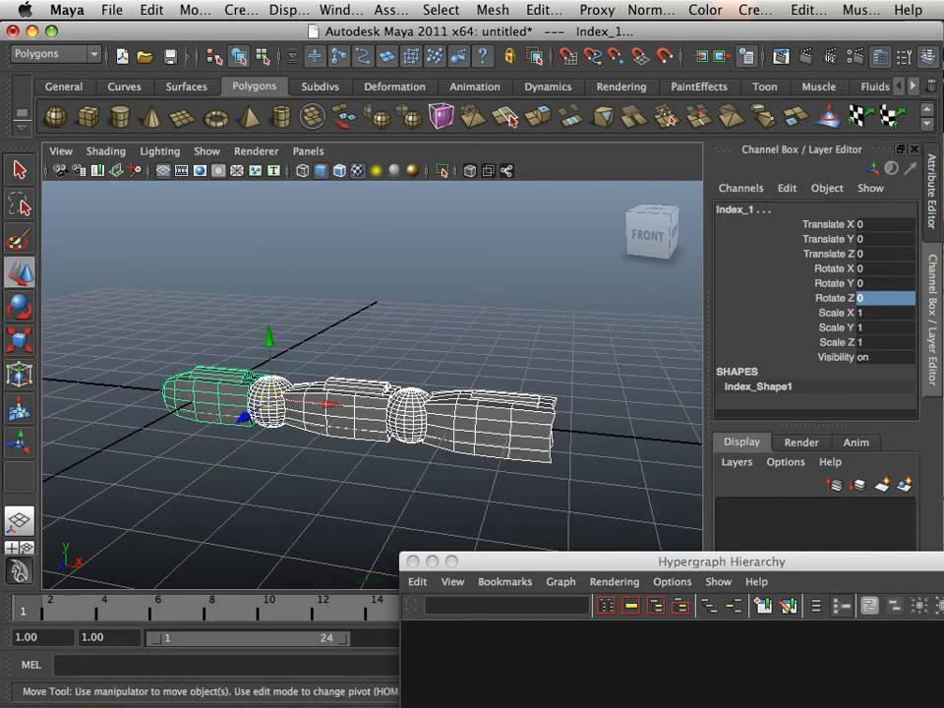
{"action": "left_click_drag", "start_coordinate": [393, 364], "coordinate": [403, 407], "text": "alt"}
{"action": "scroll", "coordinate": [372, 385], "scroll_direction": "up", "scroll_amount": 6}
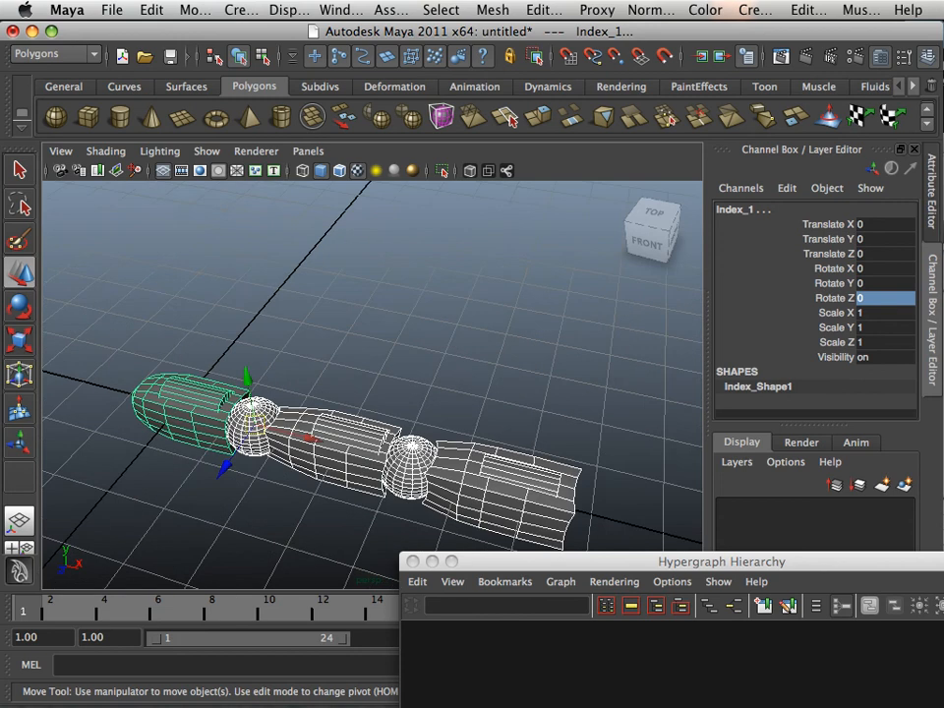
{"action": "scroll", "coordinate": [371, 385], "scroll_direction": "down", "scroll_amount": 4}
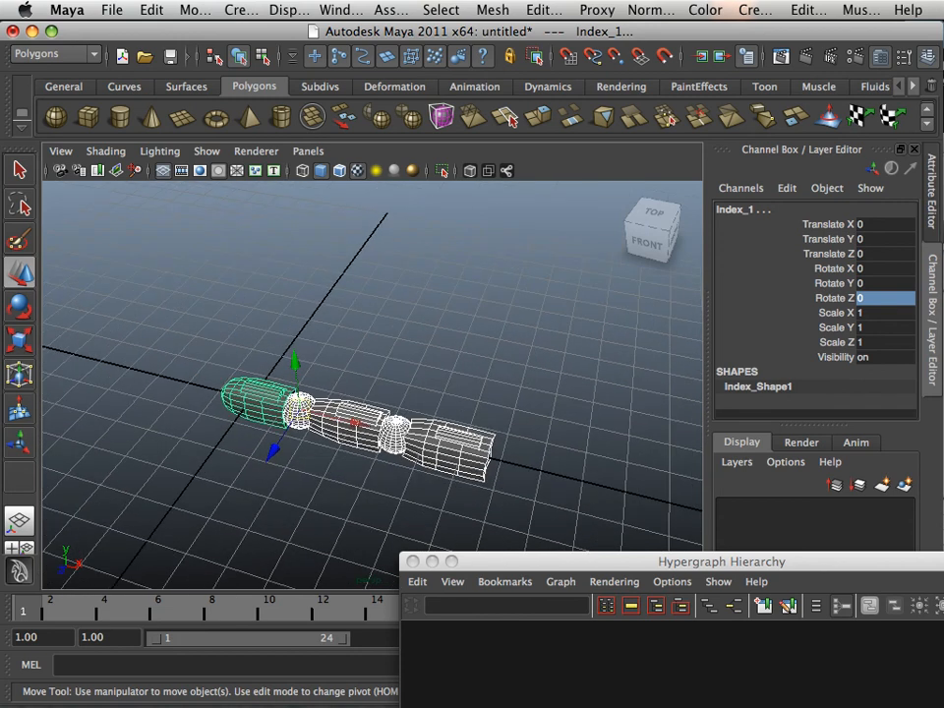
{"action": "left_click", "coordinate": [452, 450]}
{"action": "key", "text": "super+d"}
{"action": "left_click_drag", "start_coordinate": [550, 472], "coordinate": [553, 473]}
{"action": "left_click_drag", "start_coordinate": [477, 504], "coordinate": [384, 501]}
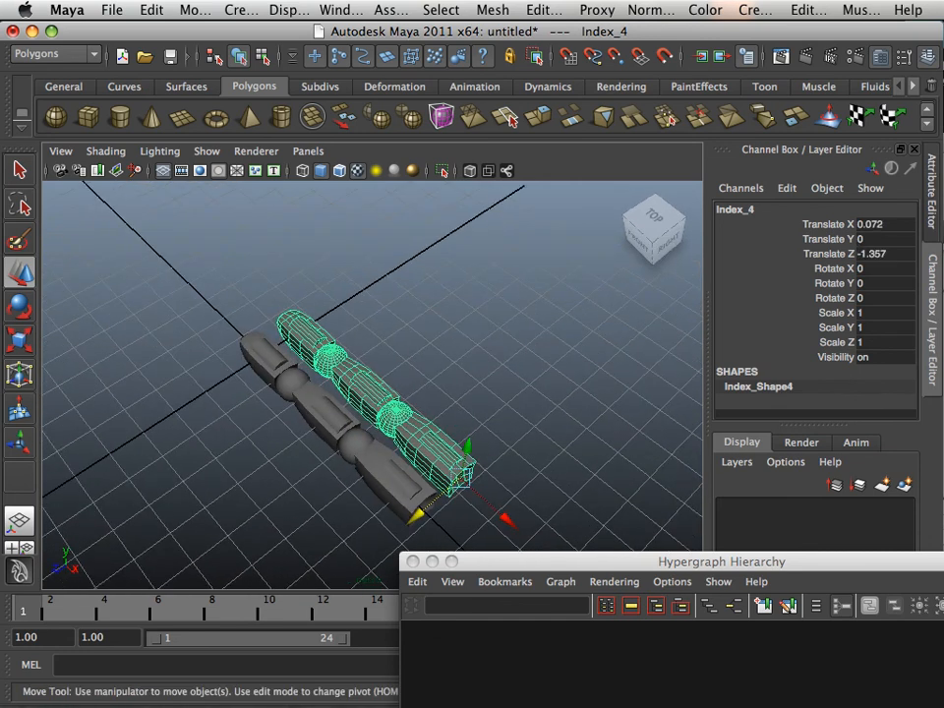
Lengthen the duplicated finger by scaling it to about 1.06 in X, and deselect it.
{"action": "key", "text": "r"}
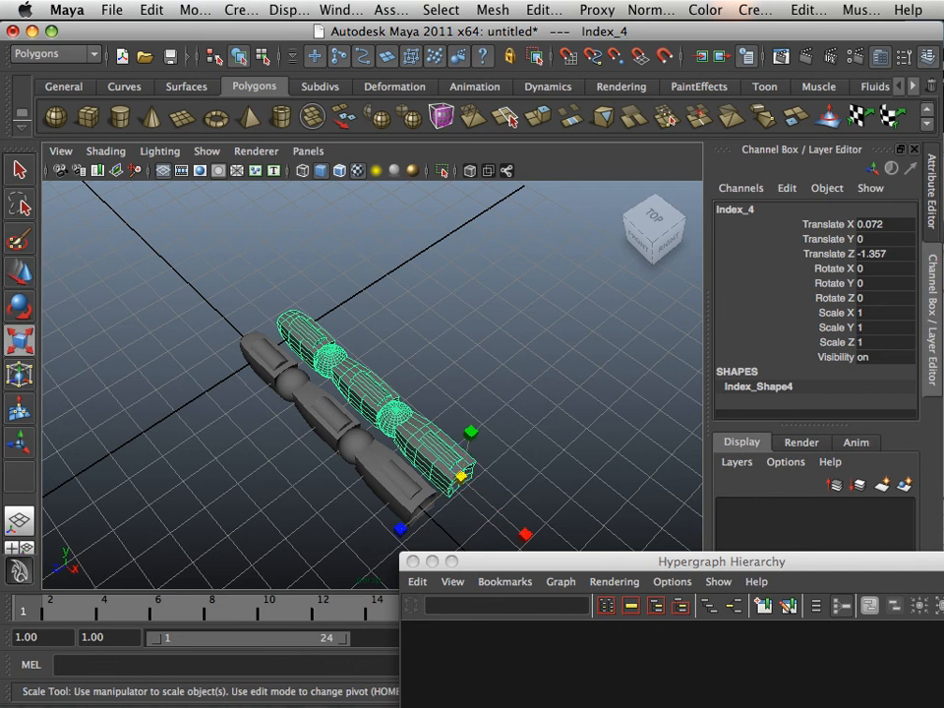
{"action": "left_click_drag", "start_coordinate": [525, 534], "coordinate": [532, 540]}
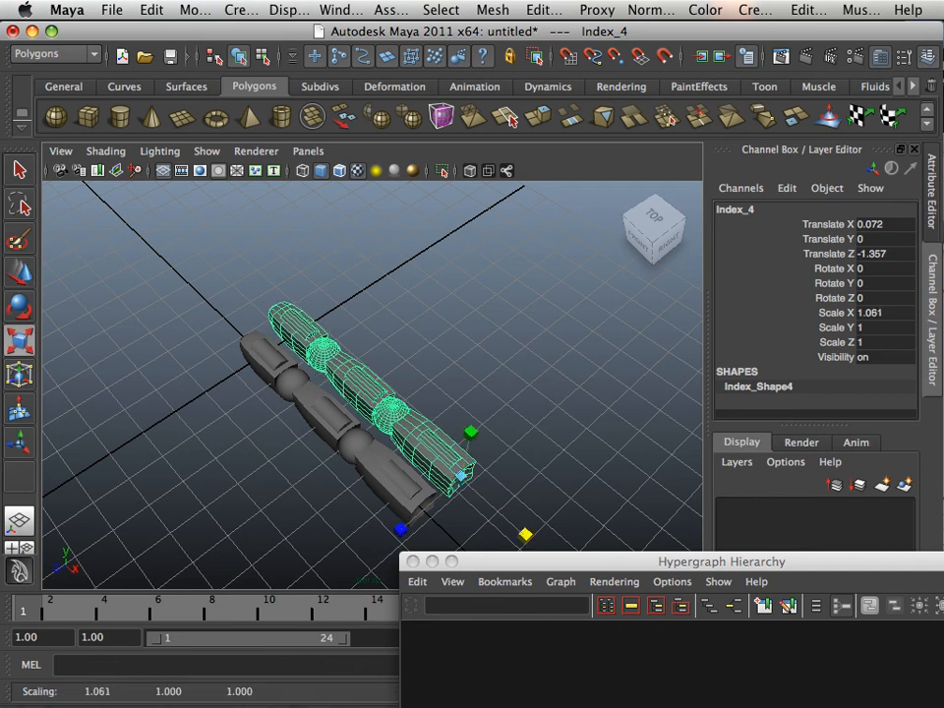
{"action": "left_click_drag", "start_coordinate": [491, 481], "coordinate": [595, 486], "text": "alt"}
{"action": "scroll", "coordinate": [491, 442], "scroll_direction": "up", "scroll_amount": 3}
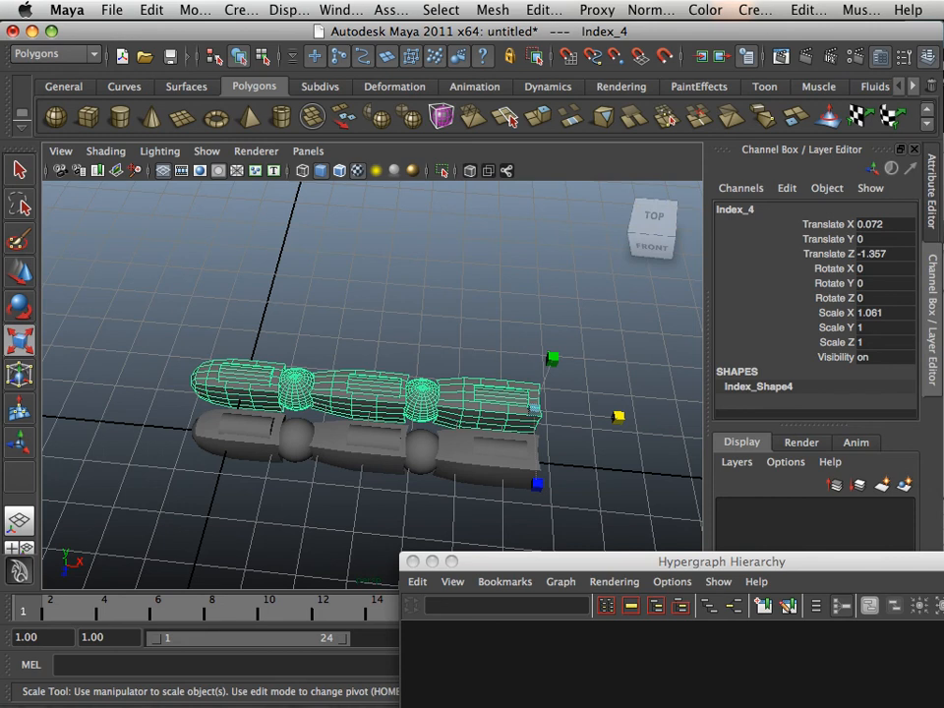
{"action": "scroll", "coordinate": [491, 442], "scroll_direction": "down", "scroll_amount": 1}
{"action": "left_click", "coordinate": [502, 295]}
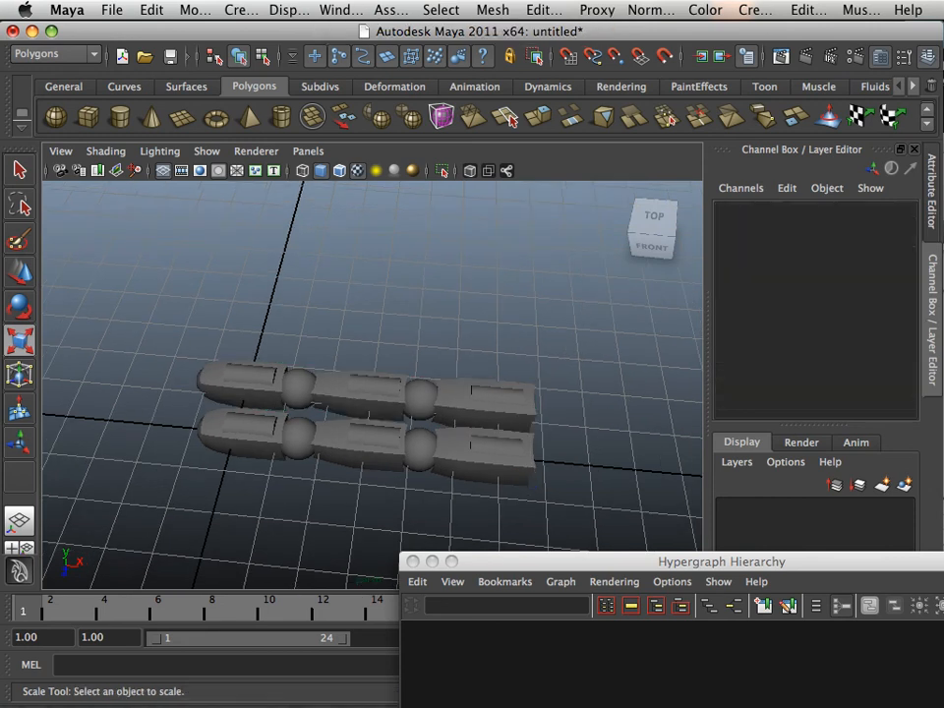
Select the duplicated finger and compare its length and spacing with the original from several angles.
{"action": "left_click_drag", "start_coordinate": [354, 432], "coordinate": [499, 411], "text": "alt"}
{"action": "left_click", "coordinate": [382, 395]}
{"action": "left_click_drag", "start_coordinate": [382, 396], "coordinate": [311, 344], "text": "alt"}
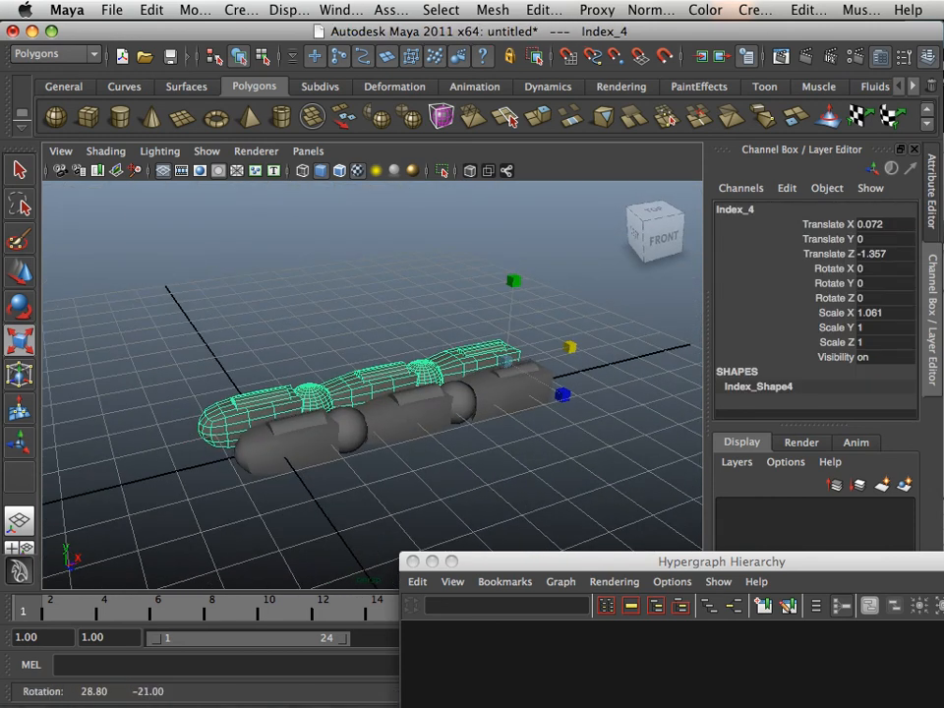
{"action": "right_click_drag", "start_coordinate": [310, 344], "coordinate": [403, 346], "text": "alt"}
{"action": "middle_click_drag", "start_coordinate": [403, 346], "coordinate": [339, 308], "text": "alt"}
{"action": "left_click_drag", "start_coordinate": [340, 308], "coordinate": [297, 365], "text": "alt"}
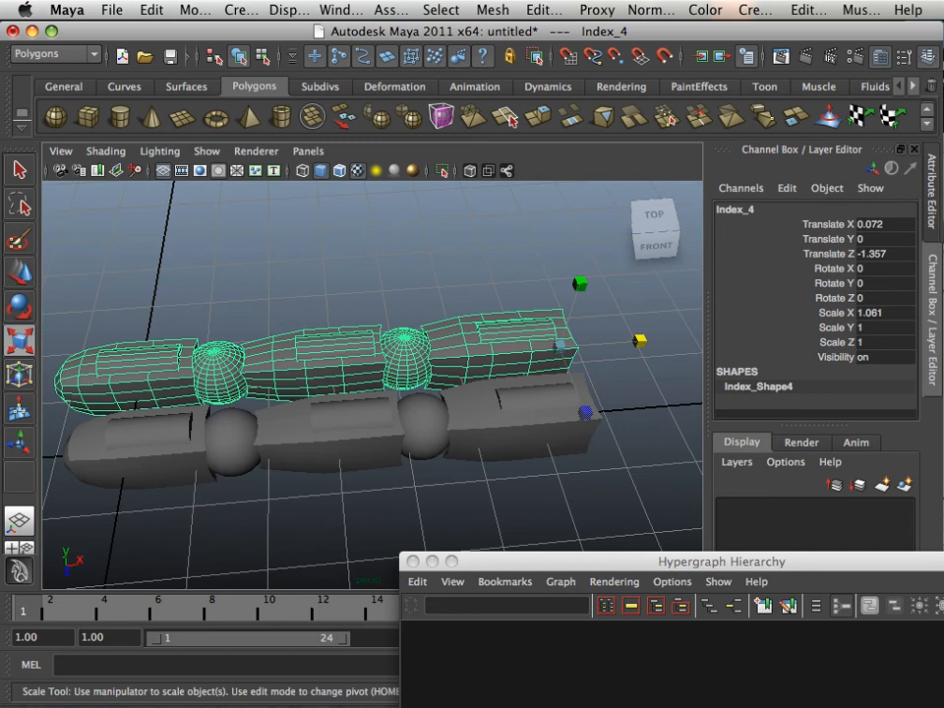
{"action": "left_click_drag", "start_coordinate": [297, 365], "coordinate": [609, 305], "text": "alt"}
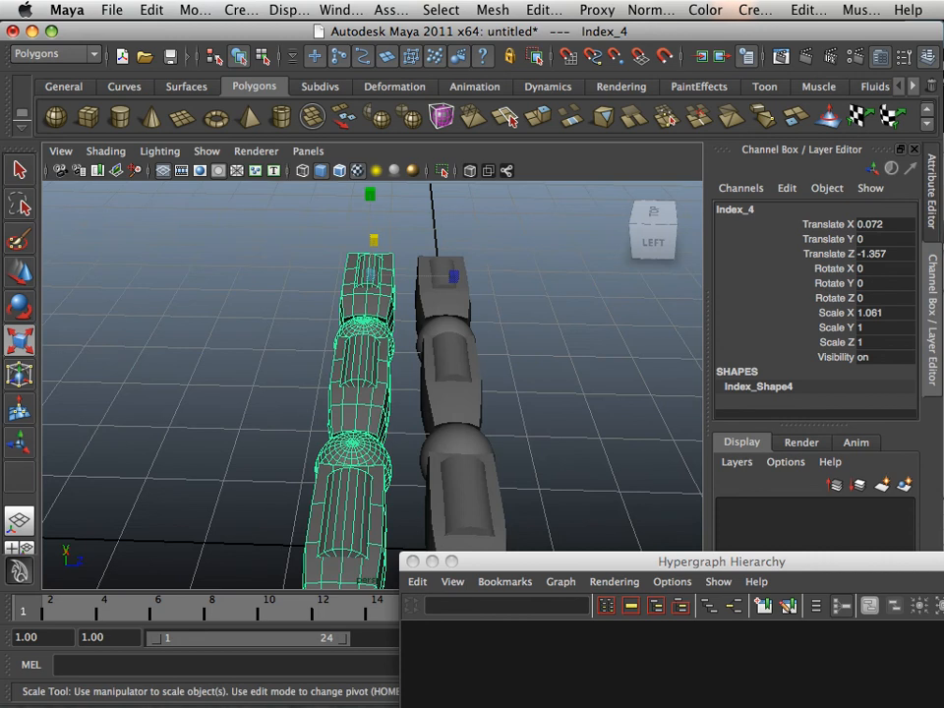
Create a polygon cube and place it just beyond the fingers' base ends, at about 7.62 in X and -0.56 in Z.
{"action": "left_click_drag", "start_coordinate": [550, 304], "coordinate": [167, 295], "text": "alt"}
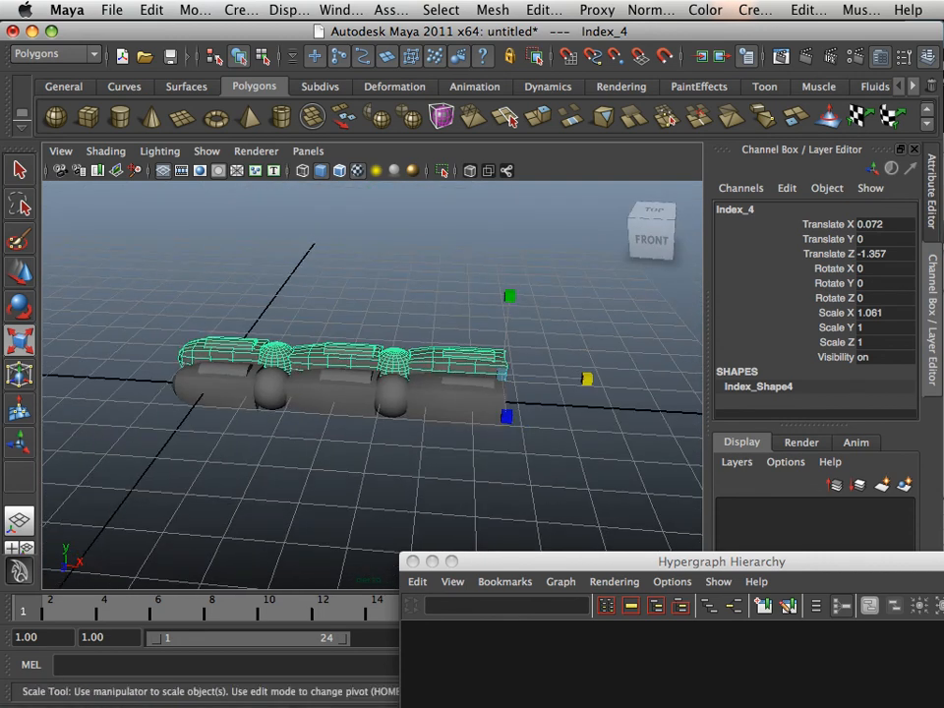
{"action": "left_click", "coordinate": [335, 395], "text": "shift"}
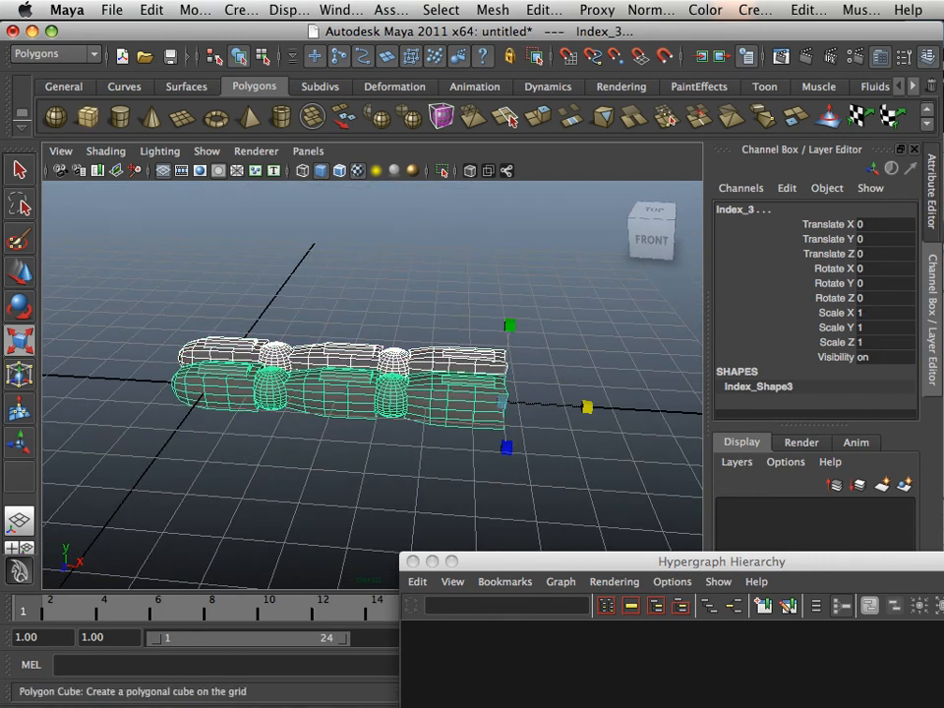
{"action": "left_click", "coordinate": [88, 116]}
{"action": "key", "text": "w"}
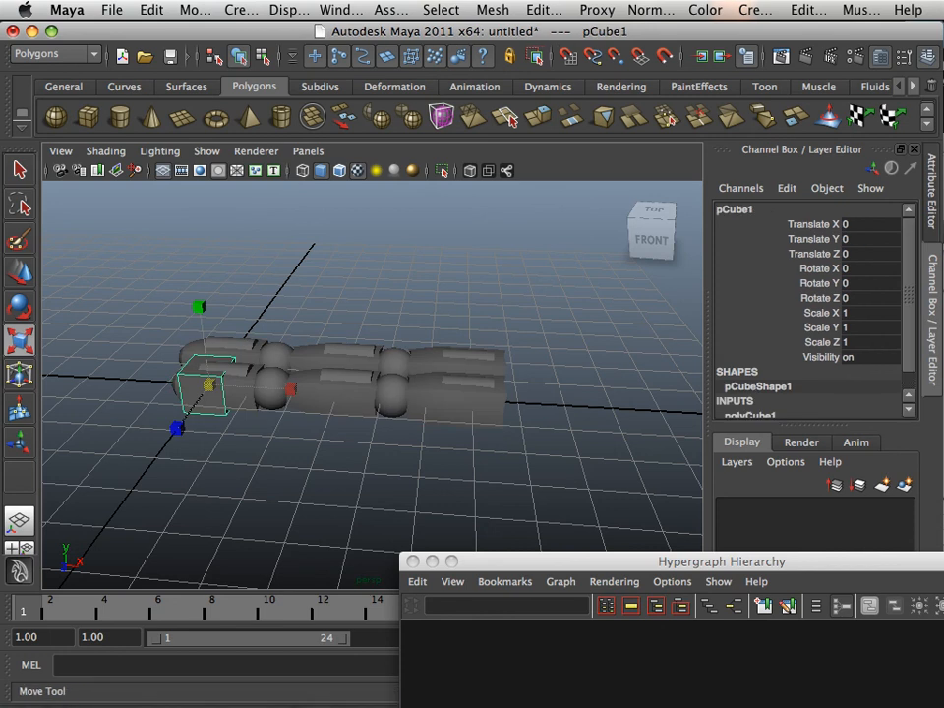
{"action": "left_click_drag", "start_coordinate": [275, 388], "coordinate": [590, 432]}
{"action": "left_click_drag", "start_coordinate": [534, 495], "coordinate": [536, 476]}
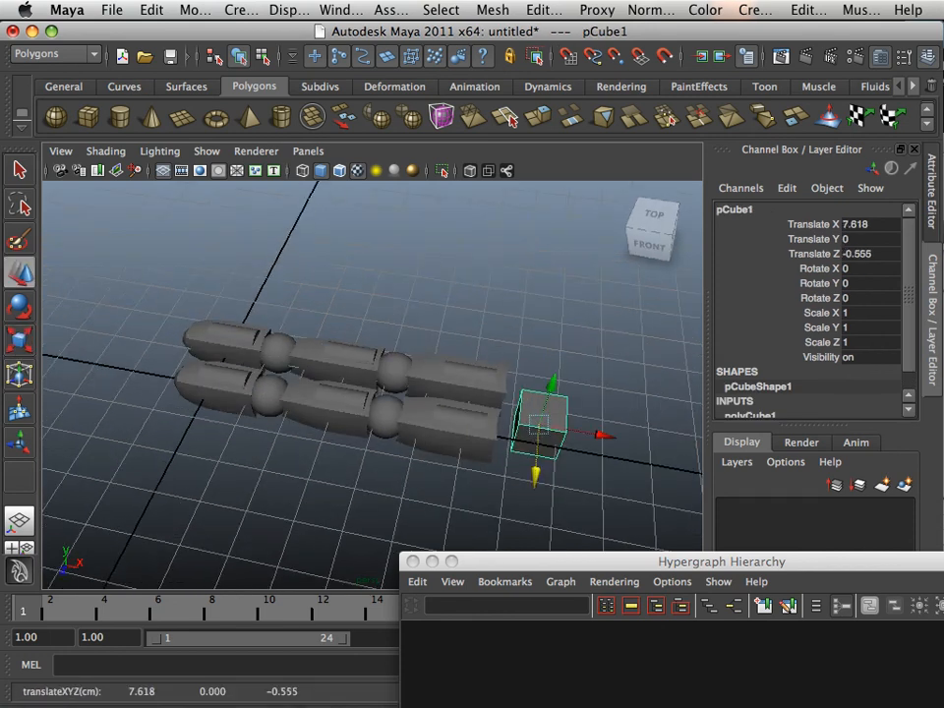
Parent both the original finger and its duplicate to the cube, and select the cube.
{"action": "middle_click_drag", "start_coordinate": [538, 423], "coordinate": [386, 368], "text": "alt"}
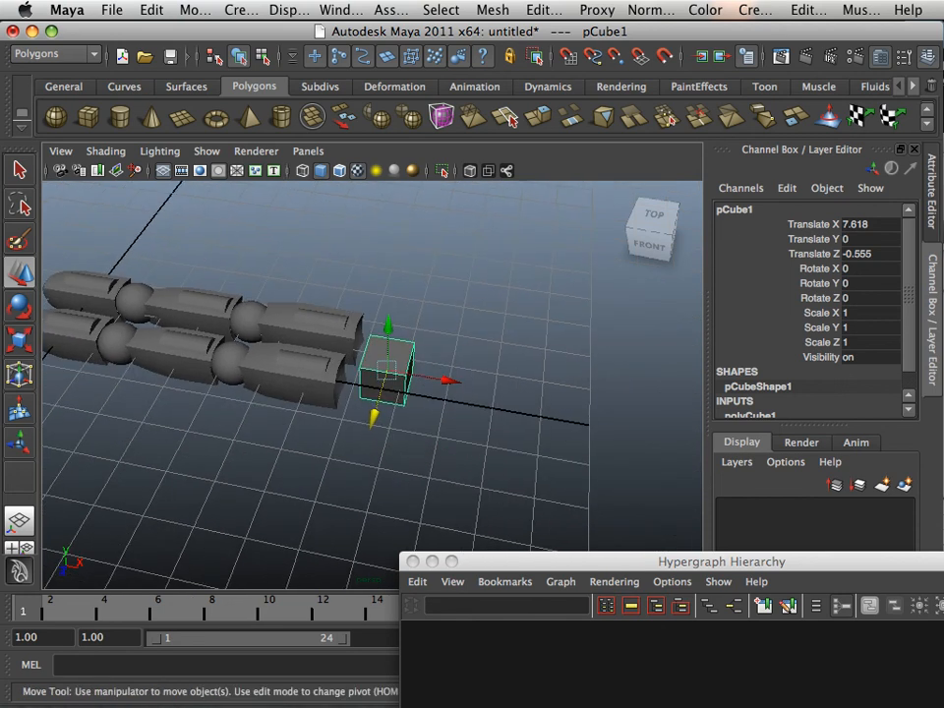
{"action": "left_click_drag", "start_coordinate": [386, 368], "coordinate": [462, 362], "text": "alt"}
{"action": "left_click", "coordinate": [317, 383]}
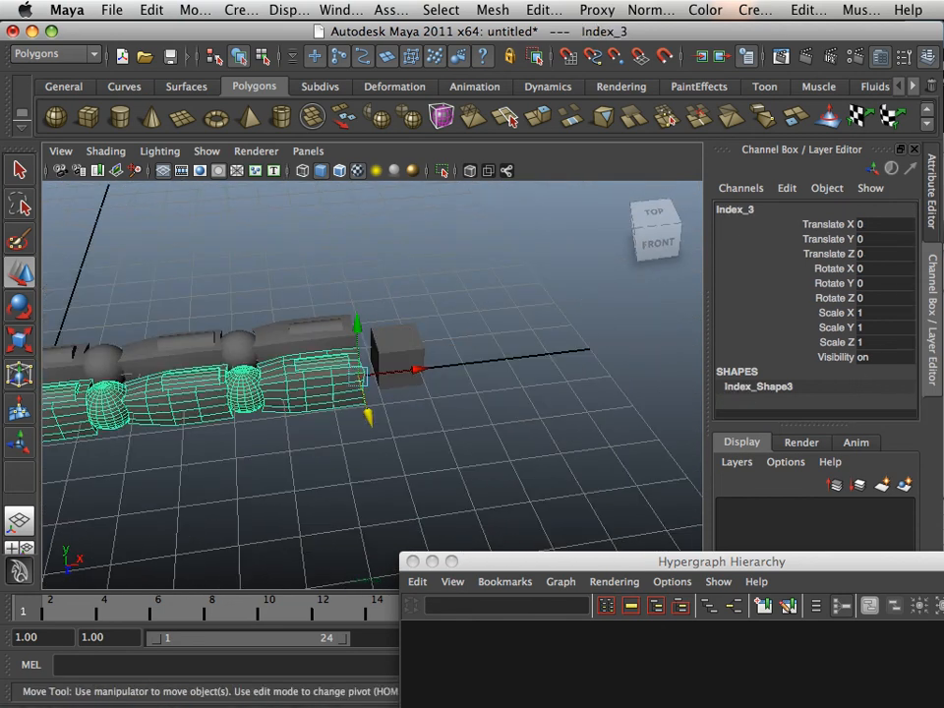
{"action": "left_click", "coordinate": [305, 339], "text": "shift"}
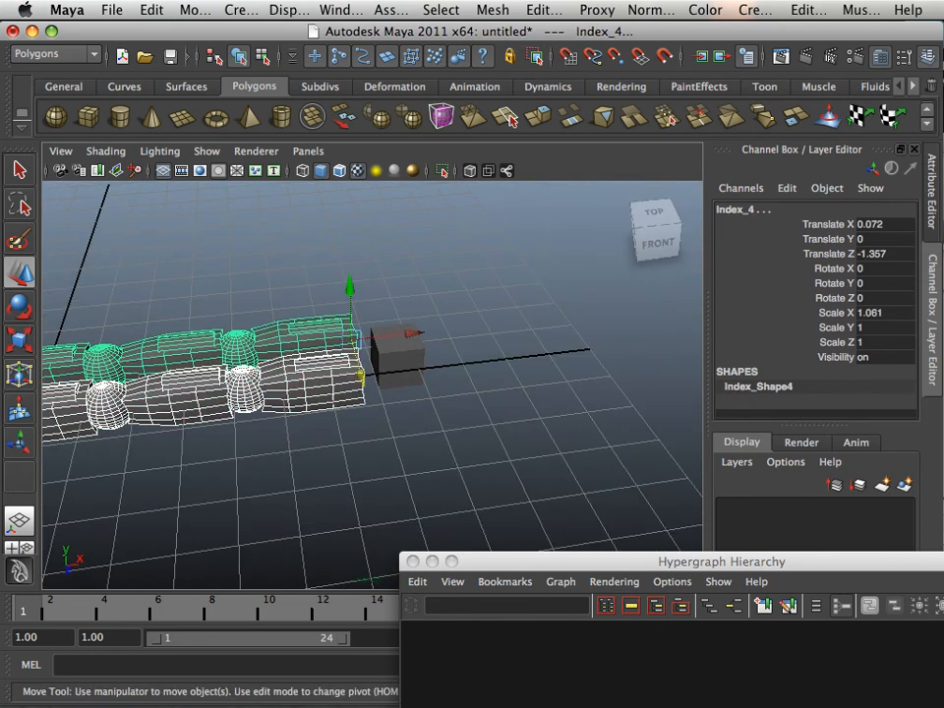
{"action": "left_click", "coordinate": [401, 361], "text": "shift"}
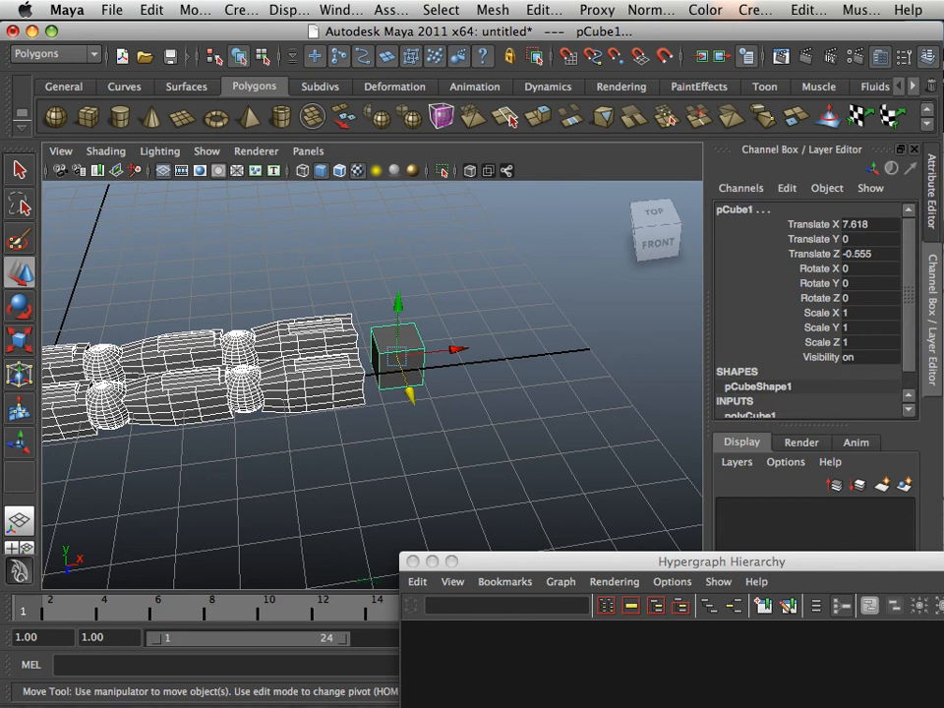
{"action": "key", "text": "p"}
{"action": "key", "text": "Up"}
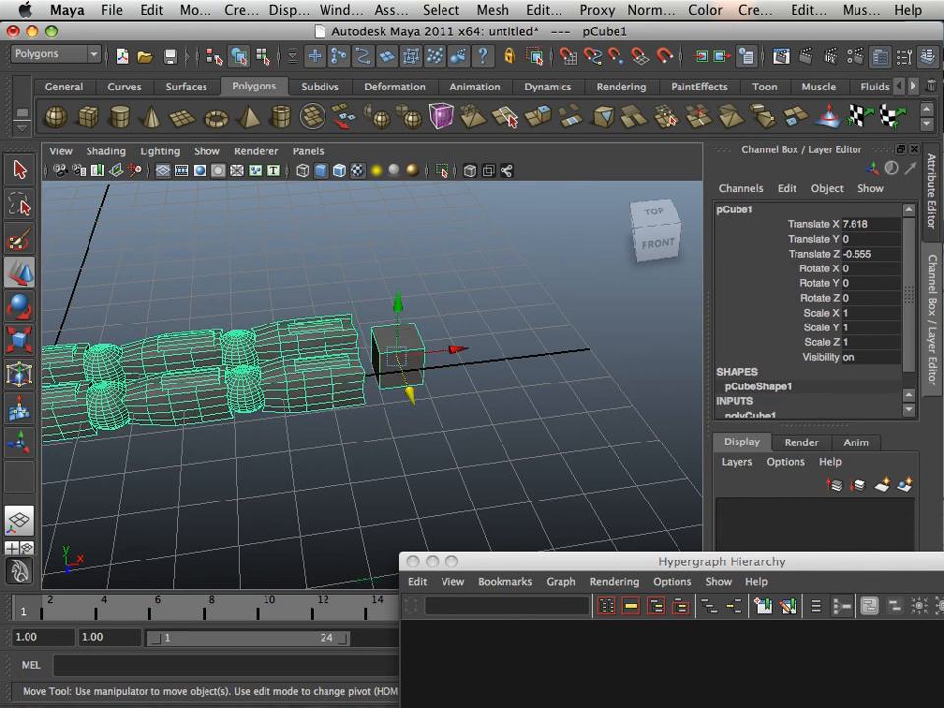
Rotate the cube so both fingers swing steeply upward together, and deselect it.
{"action": "key", "text": "e"}
{"action": "left_click_drag", "start_coordinate": [352, 299], "coordinate": [428, 287]}
{"action": "middle_click_drag", "start_coordinate": [433, 290], "coordinate": [448, 351], "text": "alt"}
{"action": "left_click", "coordinate": [521, 324]}
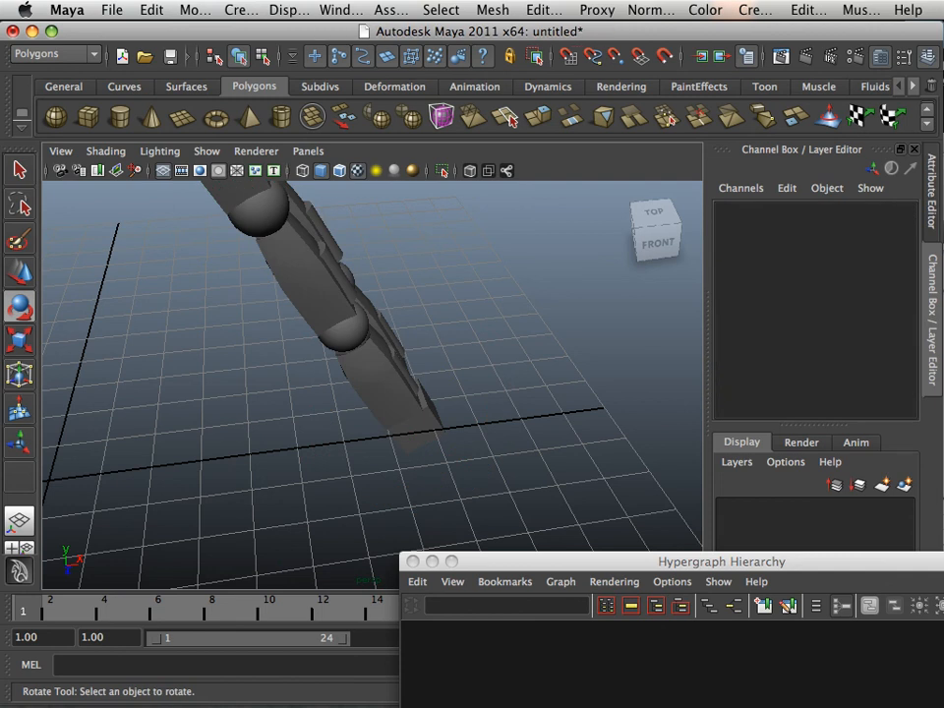
Bend the original finger by rotating its base segment Index_3 and then its middle segment Index_2 downward.
{"action": "left_click", "coordinate": [313, 284]}
{"action": "middle_click_drag", "start_coordinate": [324, 295], "coordinate": [339, 379], "text": "alt"}
{"action": "left_click_drag", "start_coordinate": [339, 378], "coordinate": [358, 264], "text": "alt"}
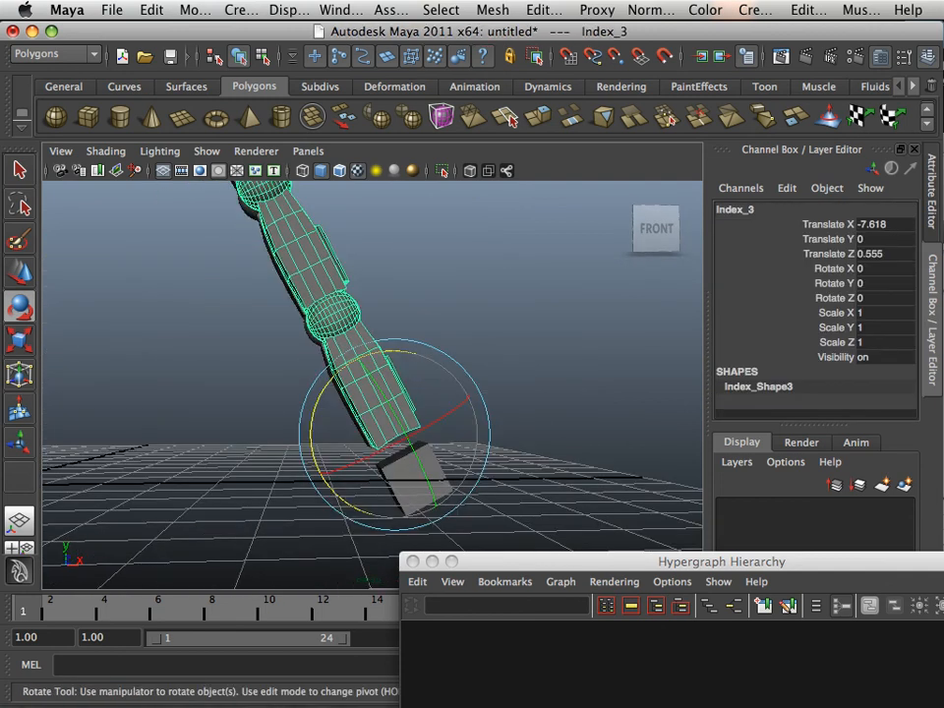
{"action": "left_click_drag", "start_coordinate": [366, 344], "coordinate": [321, 373]}
{"action": "left_click", "coordinate": [236, 336]}
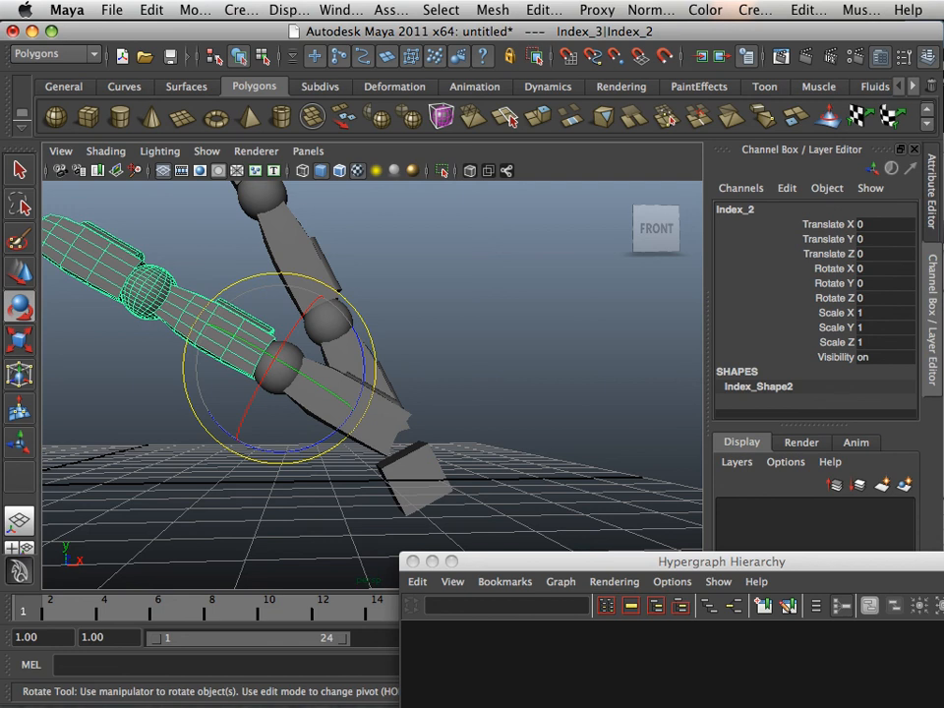
{"action": "left_click_drag", "start_coordinate": [191, 336], "coordinate": [205, 426]}
Bend the duplicated finger by rotating its middle segment about 50 degrees in Z and its fingertip downward, and deselect it.
{"action": "left_click", "coordinate": [301, 260]}
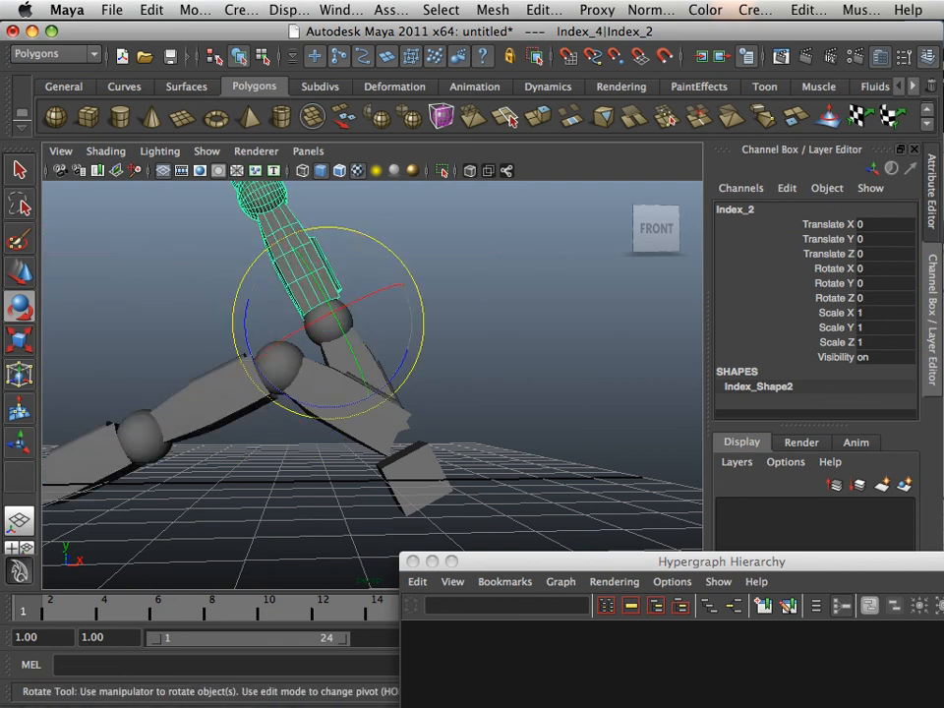
{"action": "left_click_drag", "start_coordinate": [245, 276], "coordinate": [238, 356]}
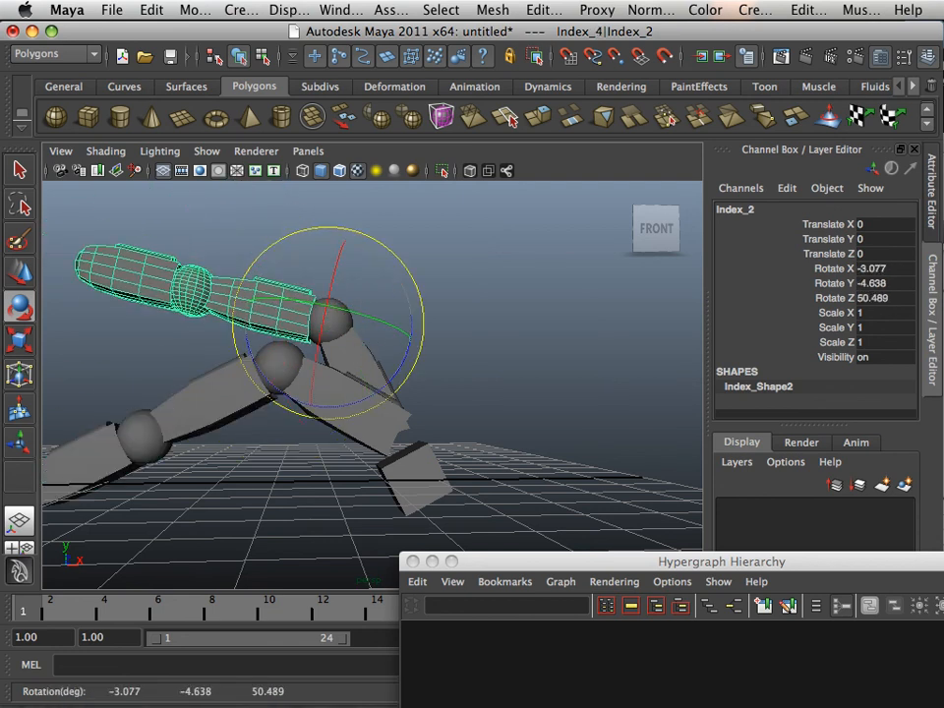
{"action": "key", "text": "Down"}
{"action": "left_click_drag", "start_coordinate": [105, 242], "coordinate": [104, 325]}
{"action": "left_click", "coordinate": [413, 266]}
Examine the bent poses of both fingers and their attachment to the cube from several angles and distances.
{"action": "left_click_drag", "start_coordinate": [413, 265], "coordinate": [59, 295], "text": "alt"}
{"action": "scroll", "coordinate": [372, 374], "scroll_direction": "up", "scroll_amount": 4}
{"action": "left_click_drag", "start_coordinate": [372, 374], "coordinate": [472, 352], "text": "alt"}
{"action": "middle_click_drag", "start_coordinate": [324, 378], "coordinate": [413, 349], "text": "alt"}
{"action": "right_click_drag", "start_coordinate": [413, 349], "coordinate": [379, 354], "text": "alt"}
{"action": "left_click_drag", "start_coordinate": [334, 364], "coordinate": [467, 368], "text": "alt"}
{"action": "middle_click_drag", "start_coordinate": [467, 368], "coordinate": [432, 345], "text": "alt"}
{"action": "left_click_drag", "start_coordinate": [354, 363], "coordinate": [413, 368], "text": "alt"}
{"action": "middle_click_drag", "start_coordinate": [334, 374], "coordinate": [416, 346], "text": "alt"}
{"action": "right_click_drag", "start_coordinate": [417, 346], "coordinate": [382, 350], "text": "alt"}
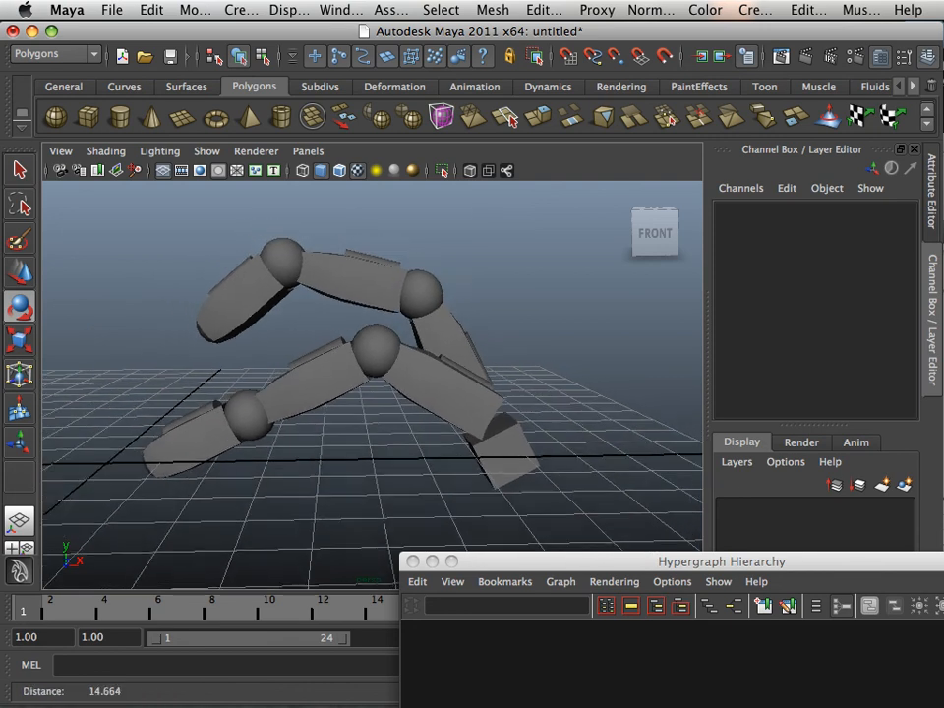
{"action": "left_click_drag", "start_coordinate": [379, 354], "coordinate": [379, 369], "text": "alt"}
{"action": "right_click_drag", "start_coordinate": [379, 370], "coordinate": [401, 368], "text": "alt"}
{"action": "scroll", "coordinate": [372, 378], "scroll_direction": "up", "scroll_amount": 2}
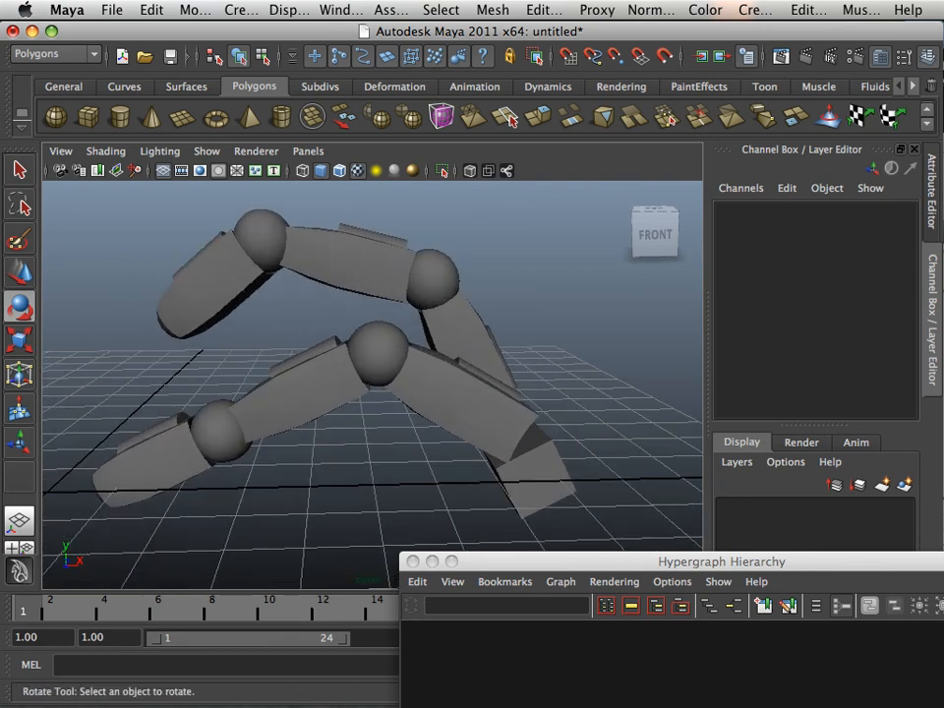
{"action": "scroll", "coordinate": [373, 378], "scroll_direction": "down", "scroll_amount": 1}
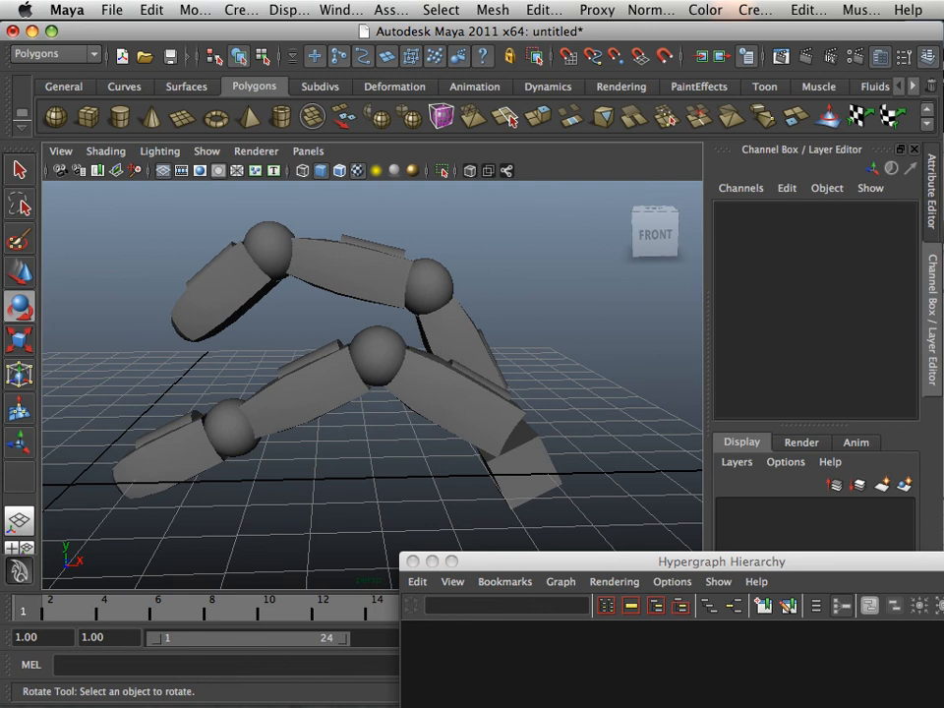
{"action": "mouse_move", "coordinate": [372, 379]}
{"action": "middle_mouse_down", "text": "alt"}
{"action": "mouse_move", "coordinate": [358, 355]}
{"action": "mouse_move", "coordinate": [363, 371]}
{"action": "middle_mouse_up", "text": "alt"}
{"action": "right_click_drag", "start_coordinate": [363, 371], "coordinate": [329, 370], "text": "alt"}
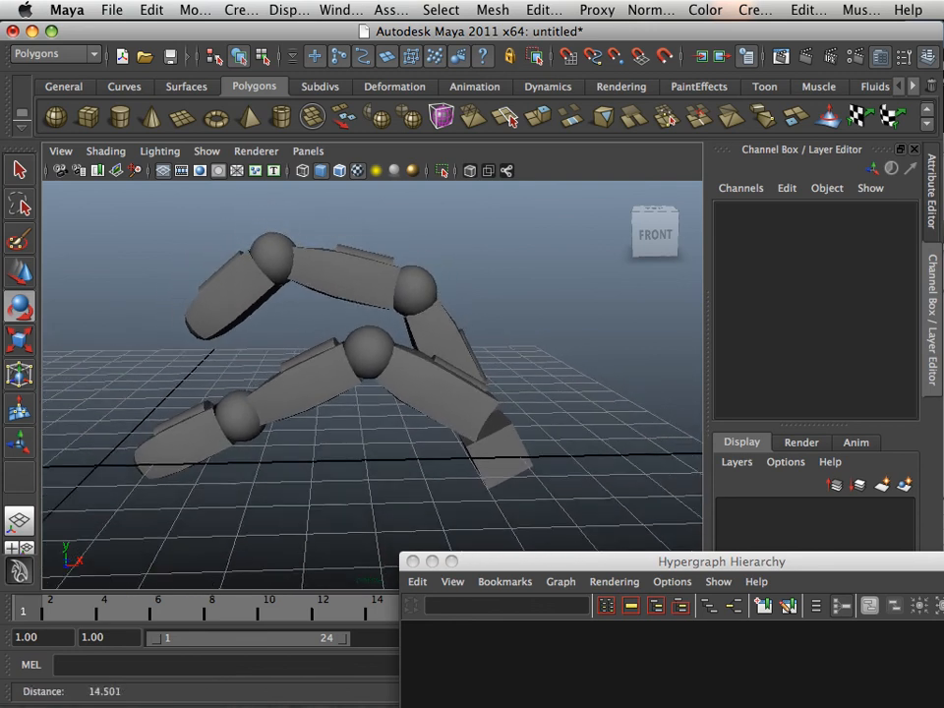